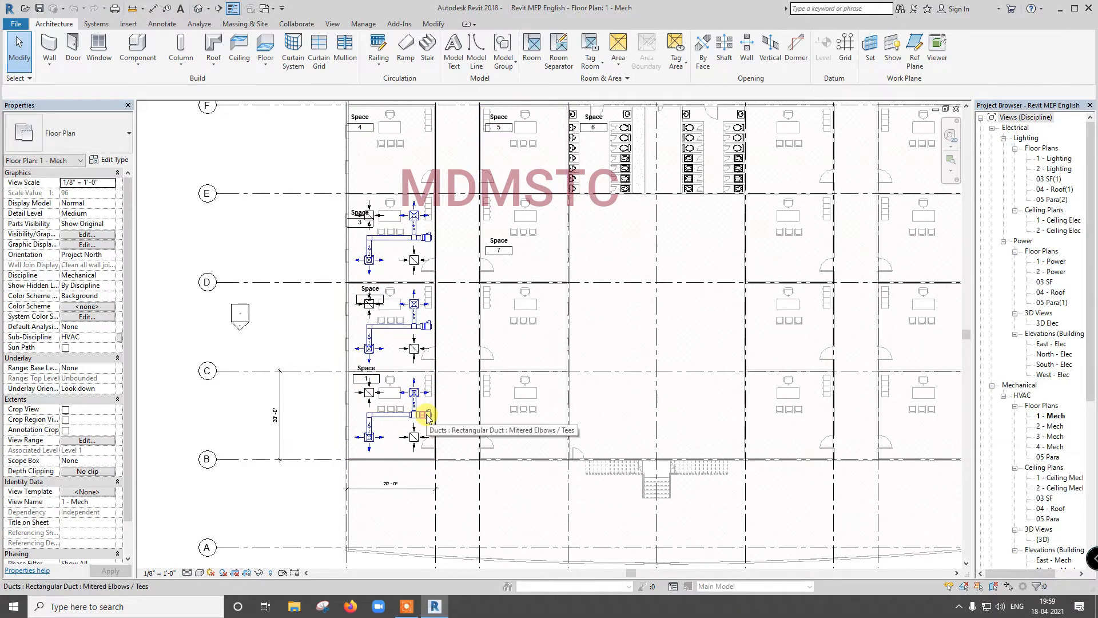
# Step: Open the 4 - Mech floor plan and select the rooftop AHU to inspect its properties
pyautogui.scroll(-2, 426, 416)
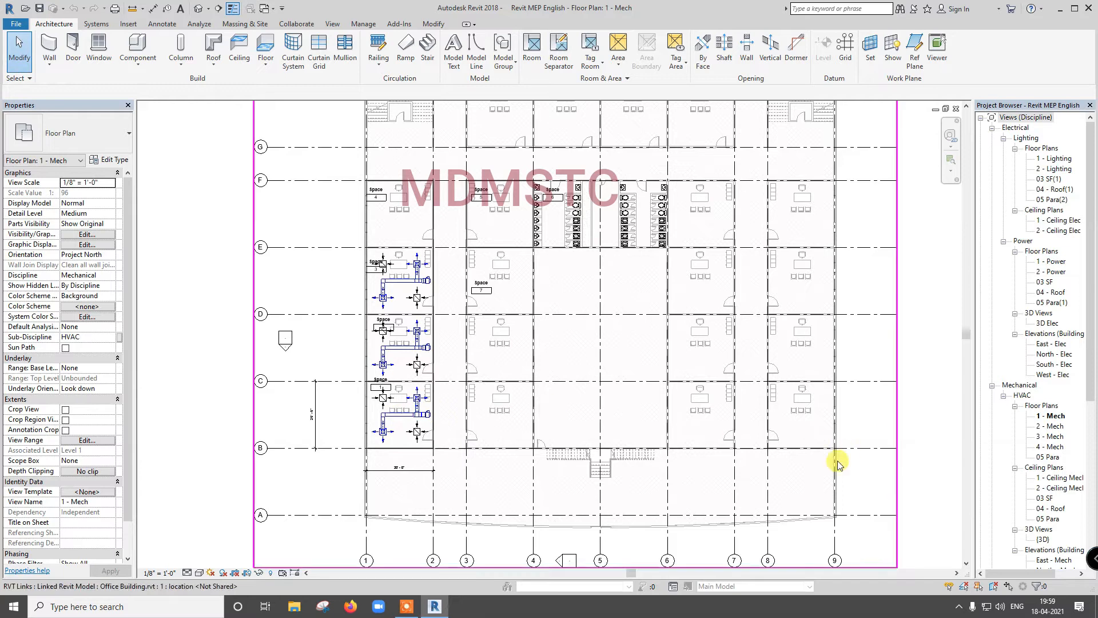
pyautogui.doubleClick(1053, 446)
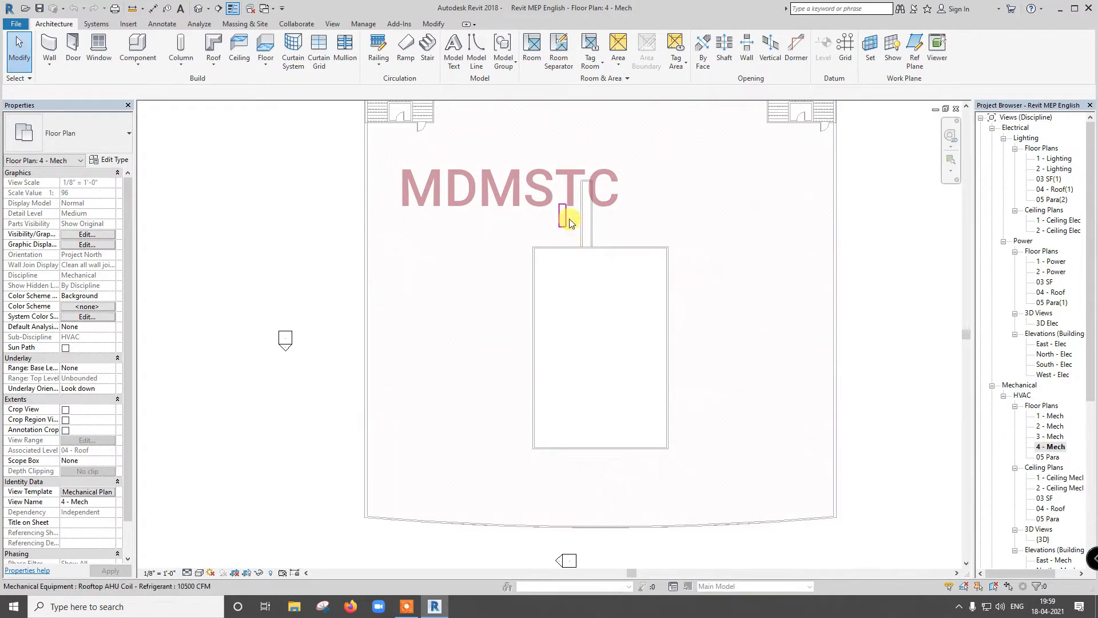
pyautogui.scroll(1, 565, 214)
pyautogui.scroll(1, 565, 214)
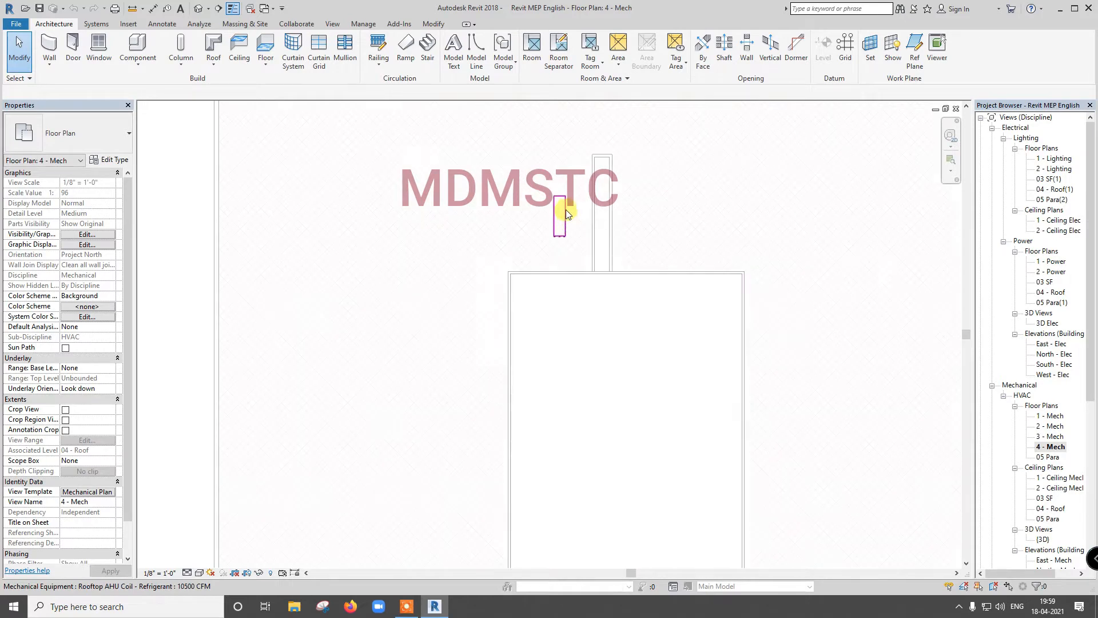
pyautogui.click(565, 211)
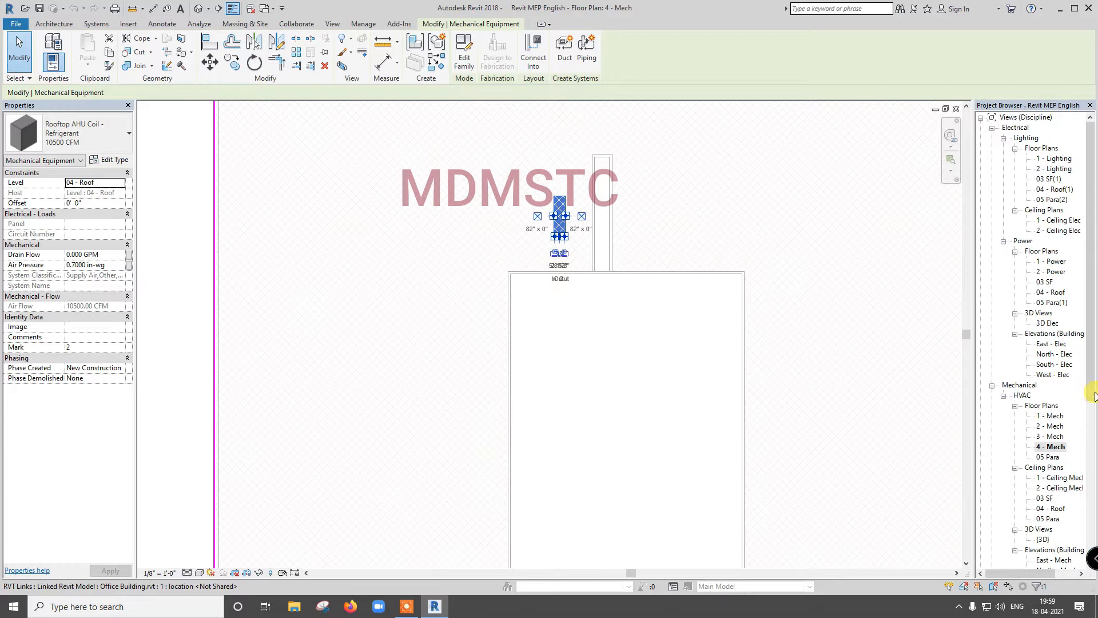
# Step: Open the East - Mech elevation and examine the rooftop AHU's height against the 04 - Roof and 05 Para levels
pyautogui.scroll(-3, 1064, 400)
pyautogui.click(1062, 468)
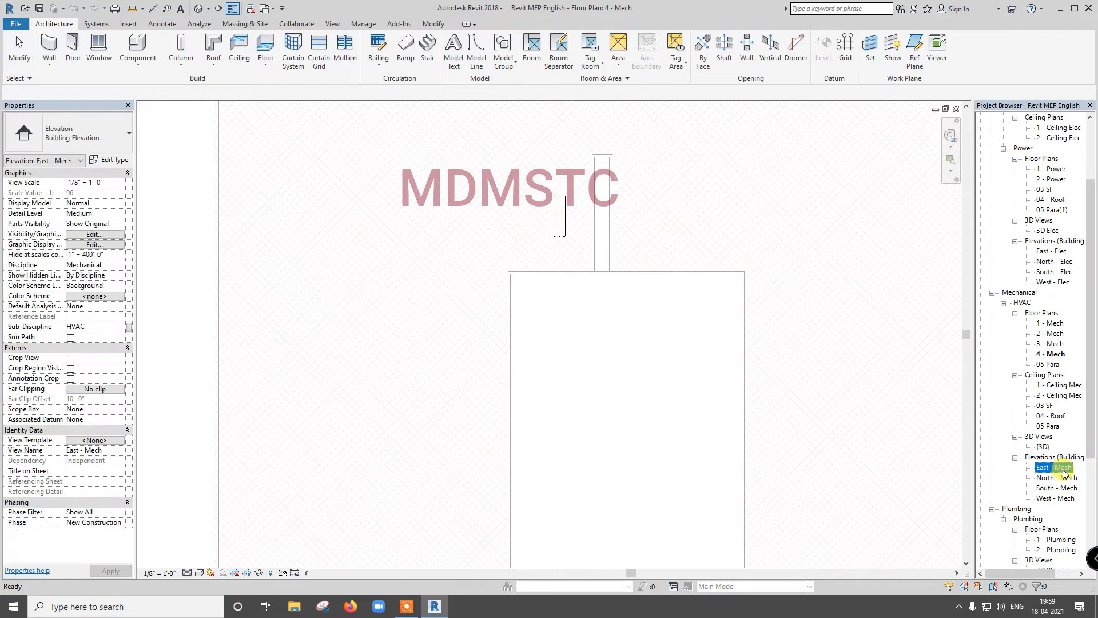
pyautogui.doubleClick(1062, 467)
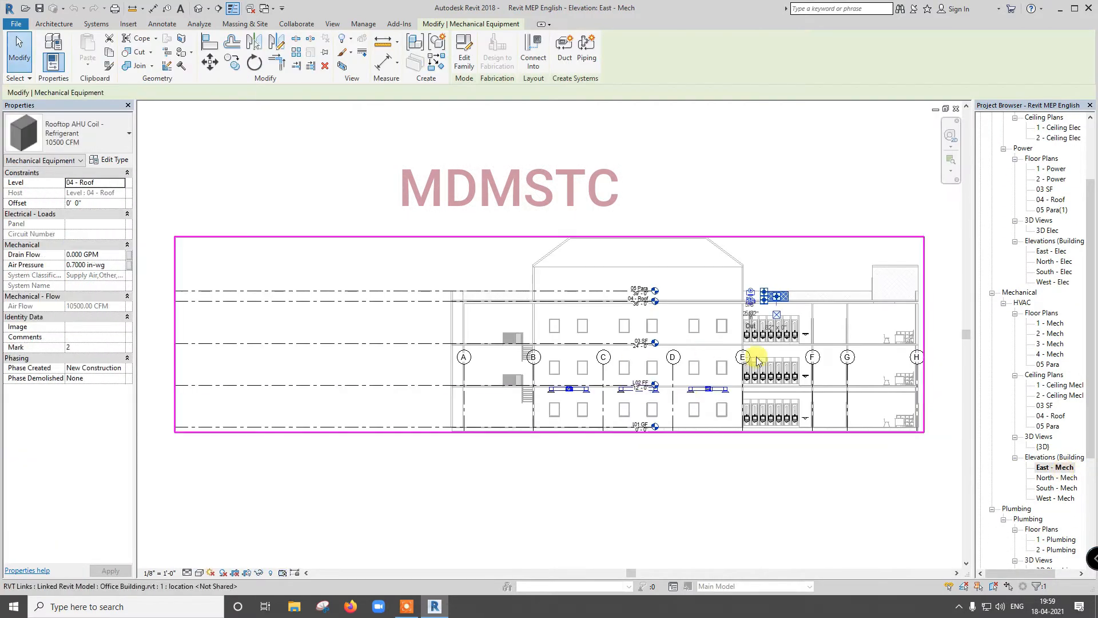
pyautogui.scroll(5, 641, 300)
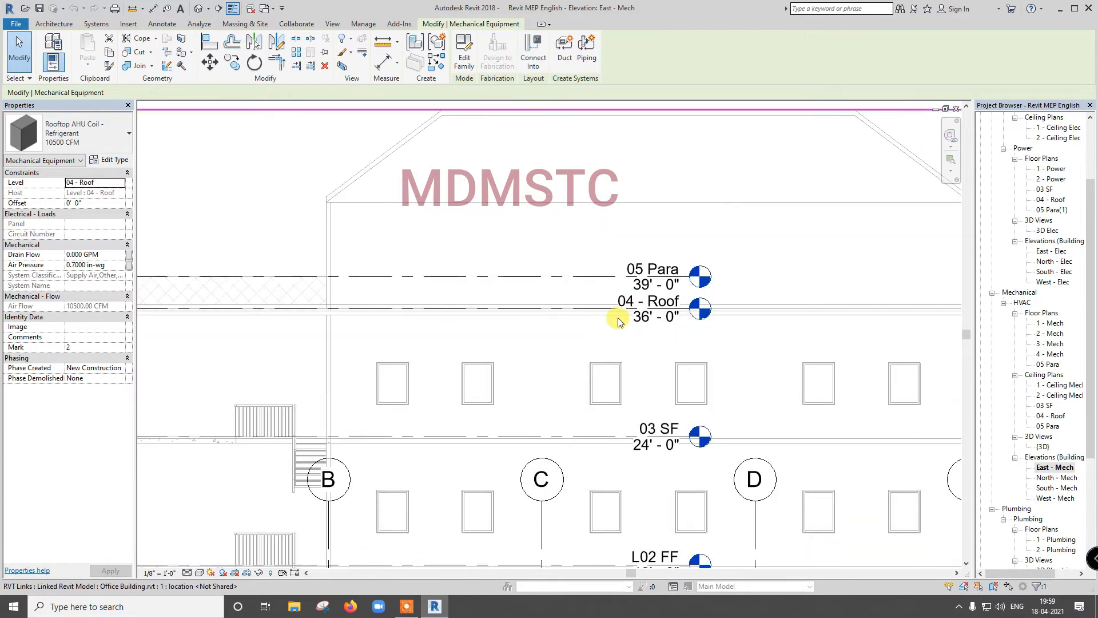
pyautogui.scroll(-4, 617, 321)
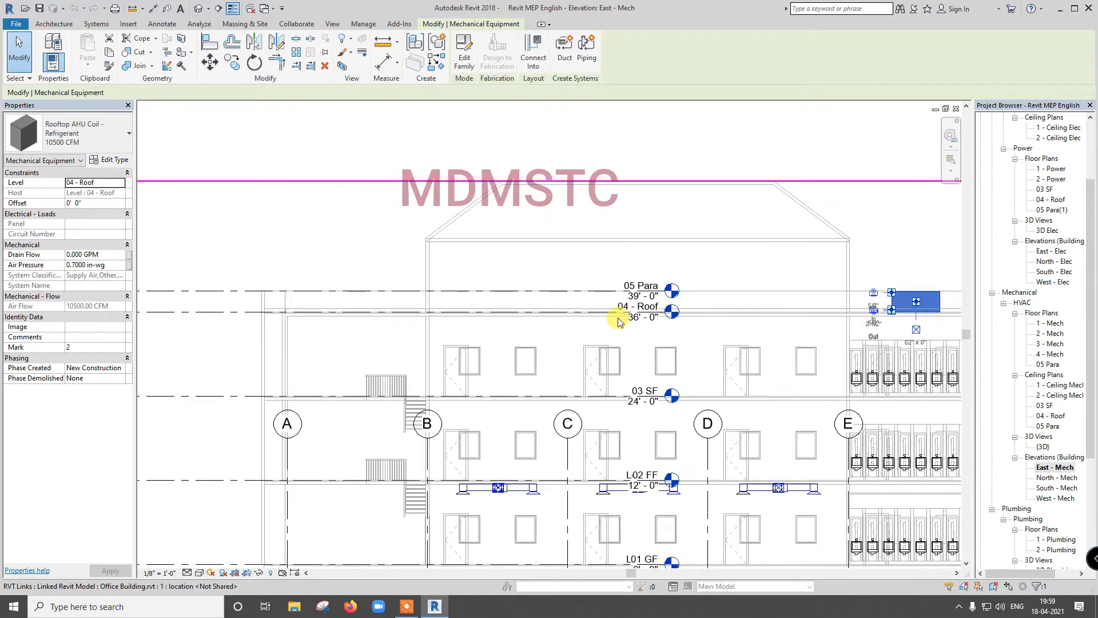
pyautogui.scroll(1, 881, 309)
pyautogui.scroll(2, 880, 306)
pyautogui.scroll(3, 810, 296)
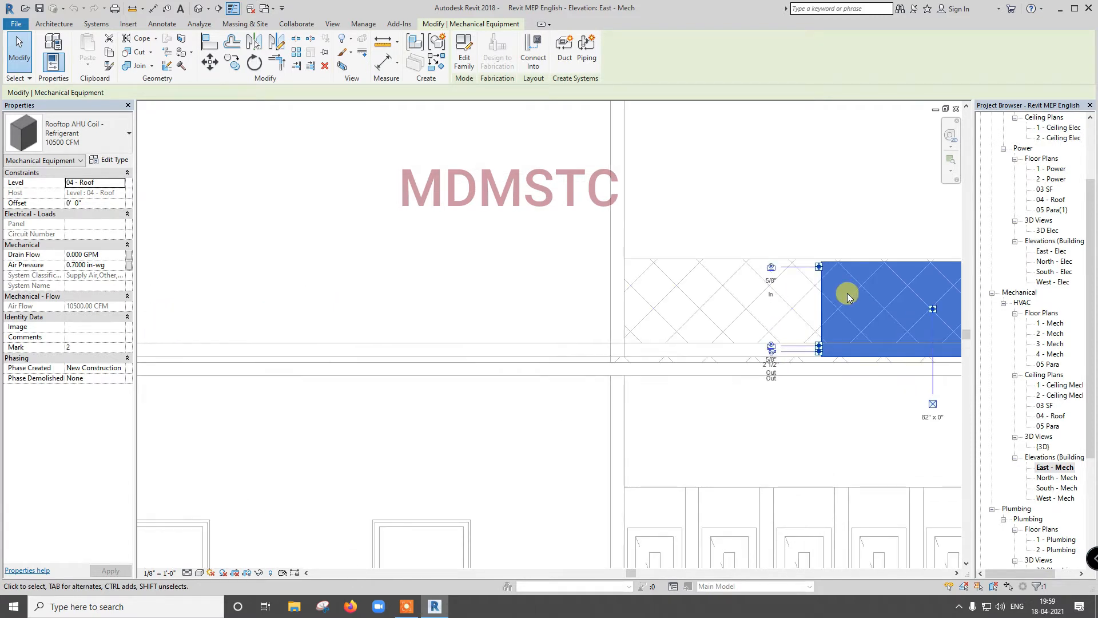
pyautogui.scroll(-2, 847, 293)
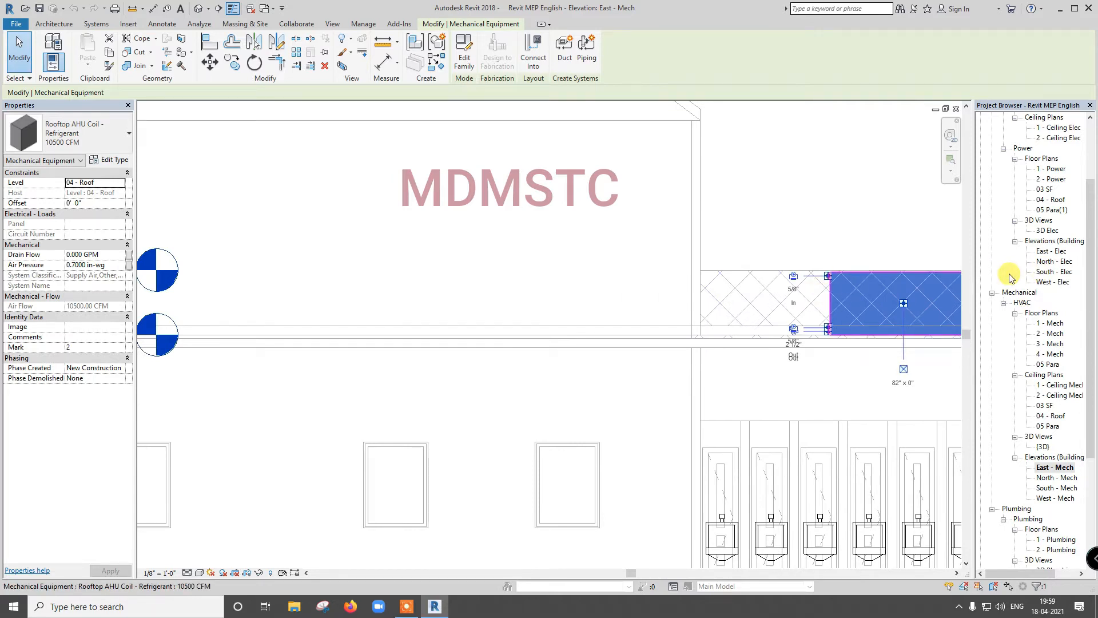
# Step: Open the default 3D view, select the rooftop AHU and examine its duct connections and position relative to the ductwork below
pyautogui.click(197, 10)
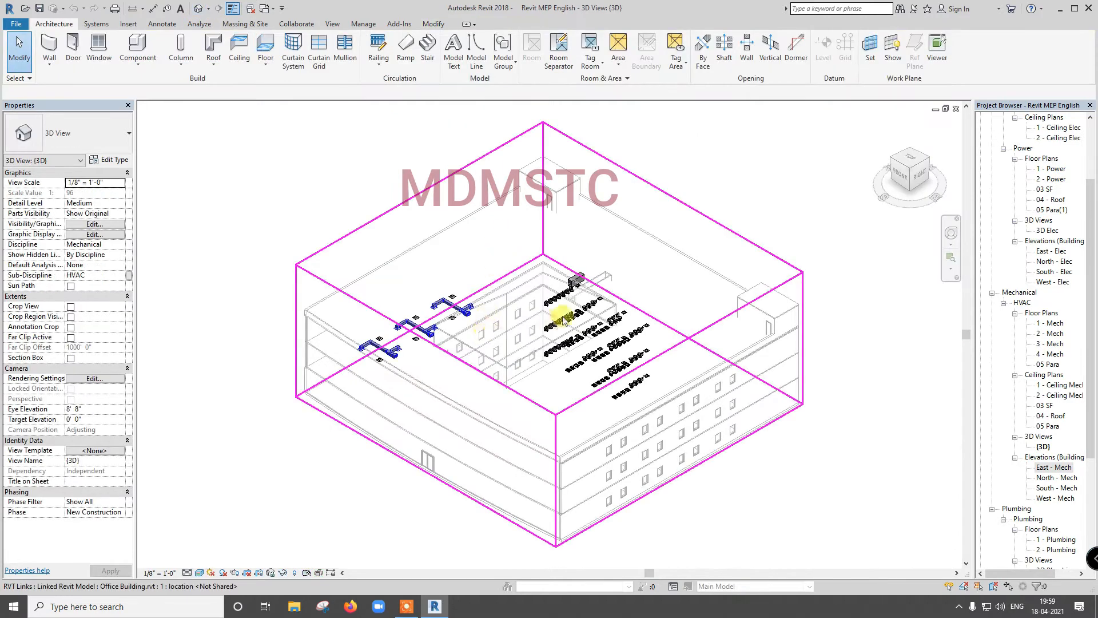
pyautogui.scroll(6, 577, 283)
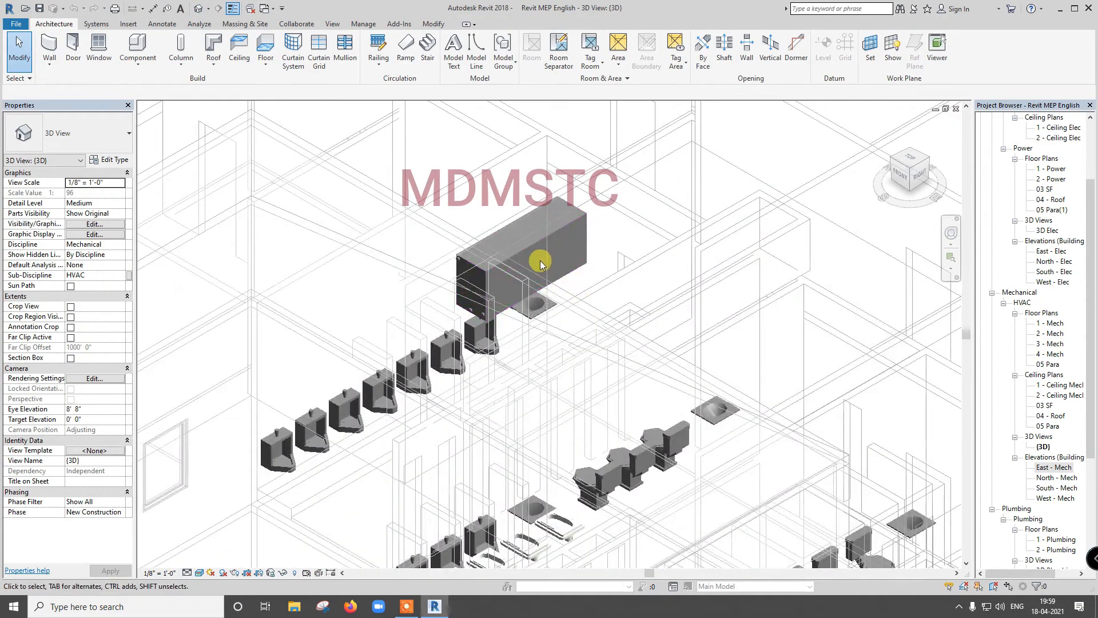
pyautogui.click(536, 239)
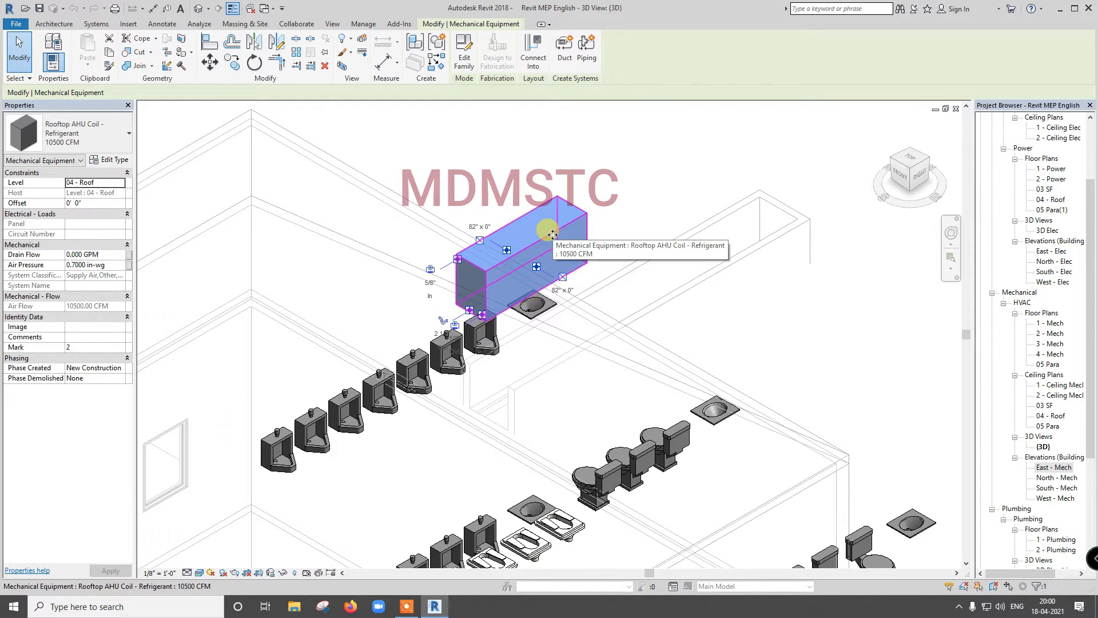
pyautogui.scroll(-5, 552, 234)
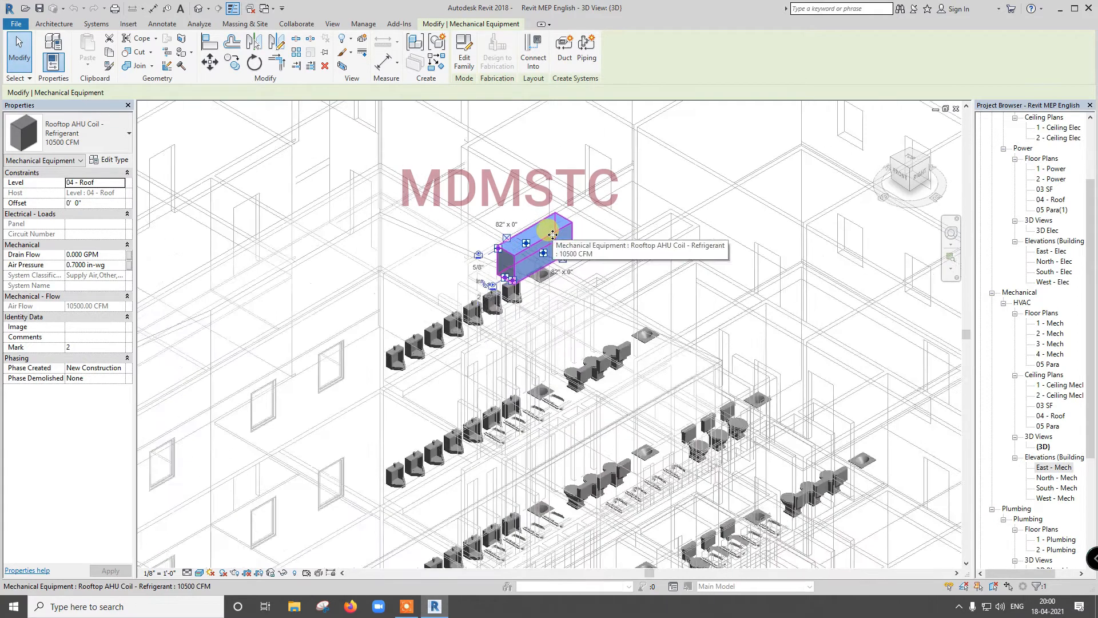
pyautogui.scroll(-2, 553, 234)
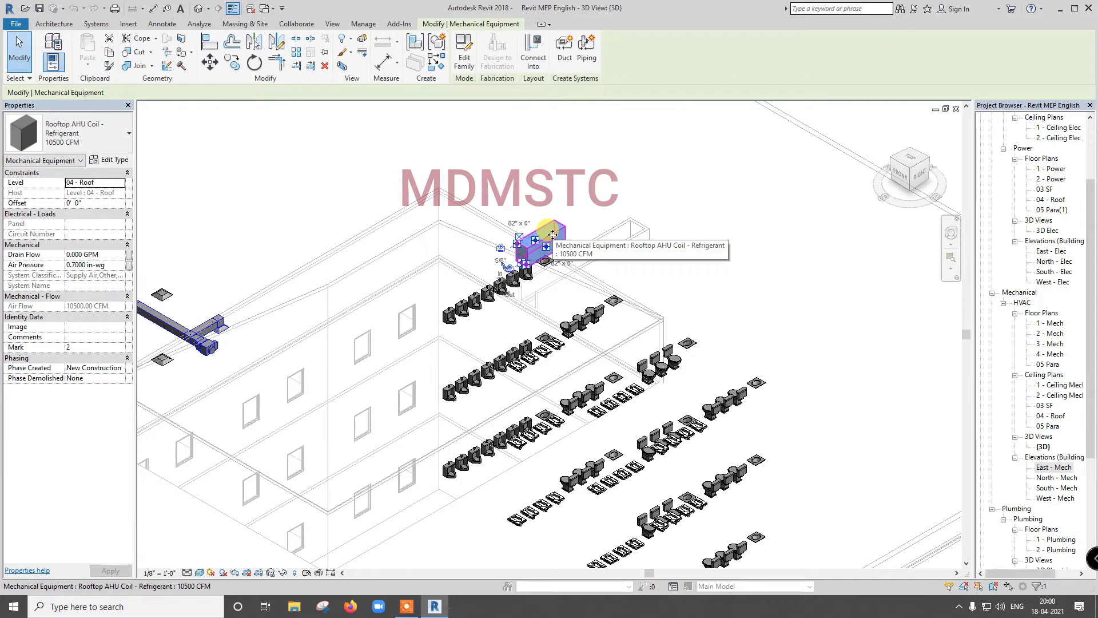
pyautogui.scroll(2, 552, 235)
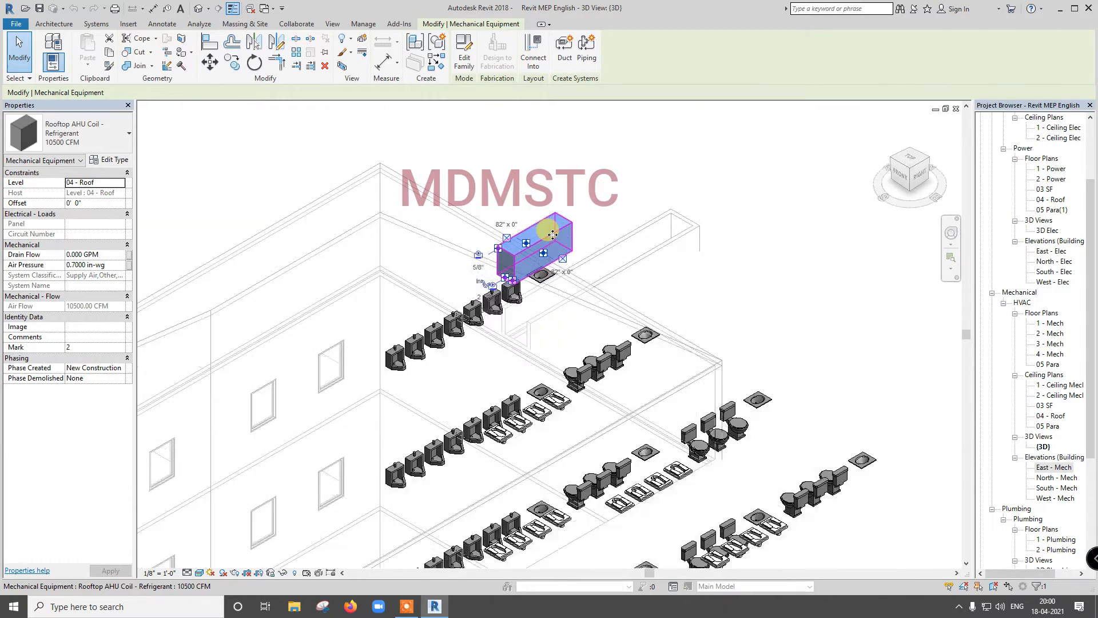
pyautogui.scroll(-2, 553, 234)
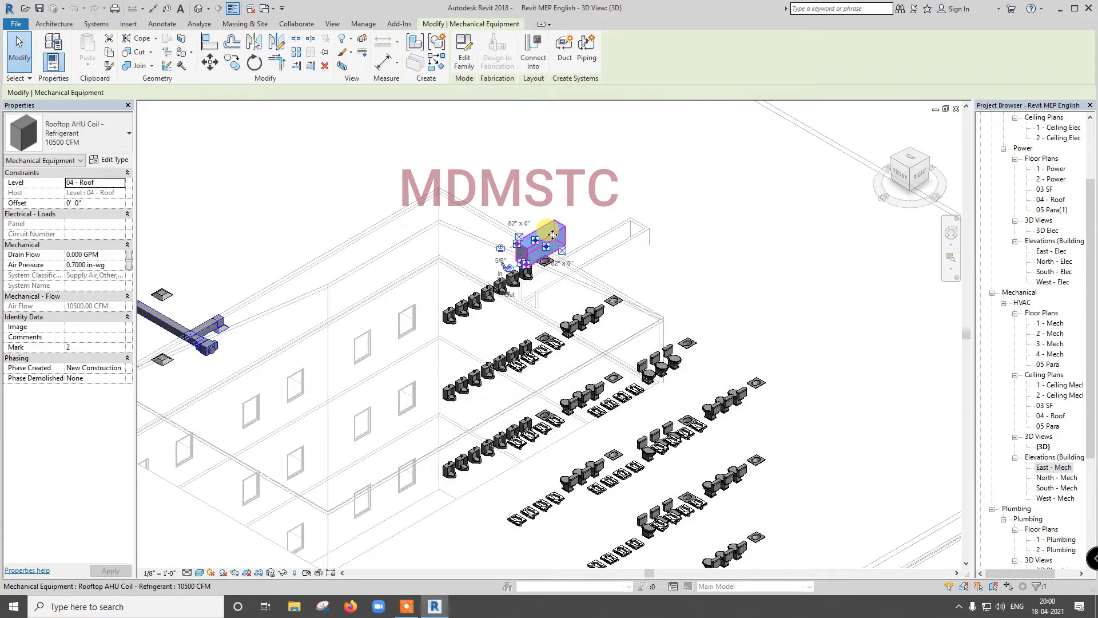
pyautogui.scroll(2, 553, 235)
pyautogui.scroll(2, 552, 235)
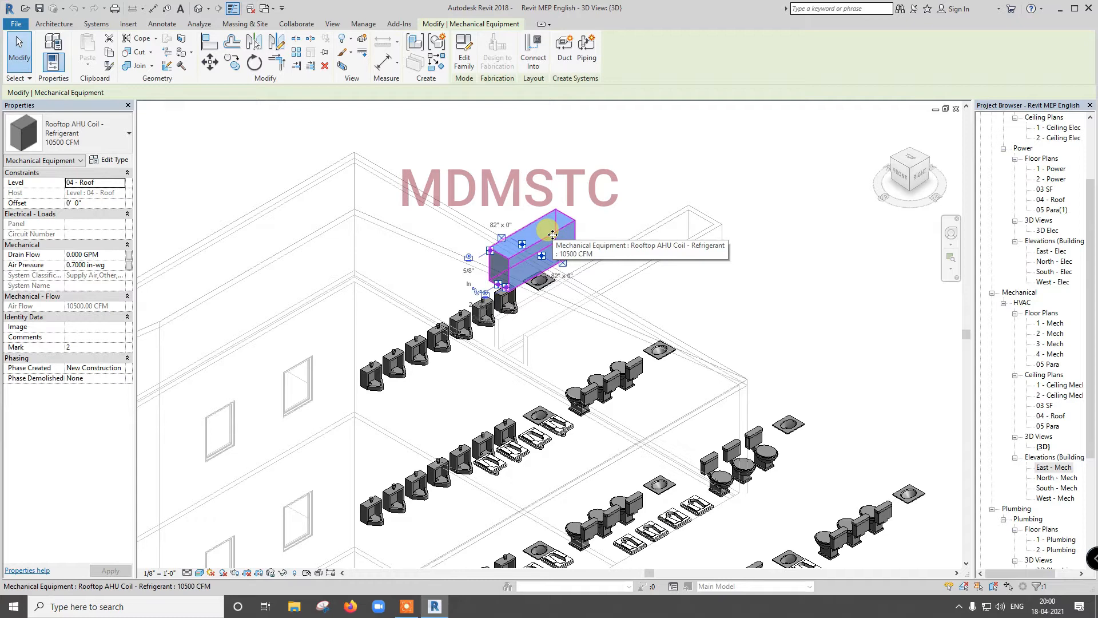
pyautogui.scroll(-4, 553, 235)
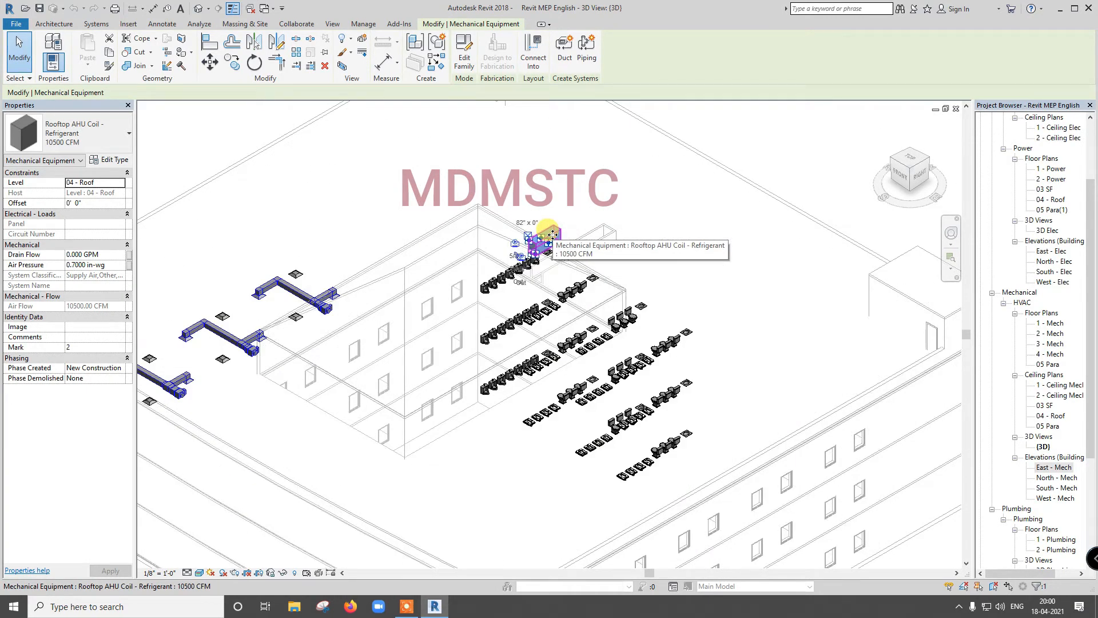
pyautogui.scroll(-3, 552, 234)
pyautogui.scroll(2, 553, 234)
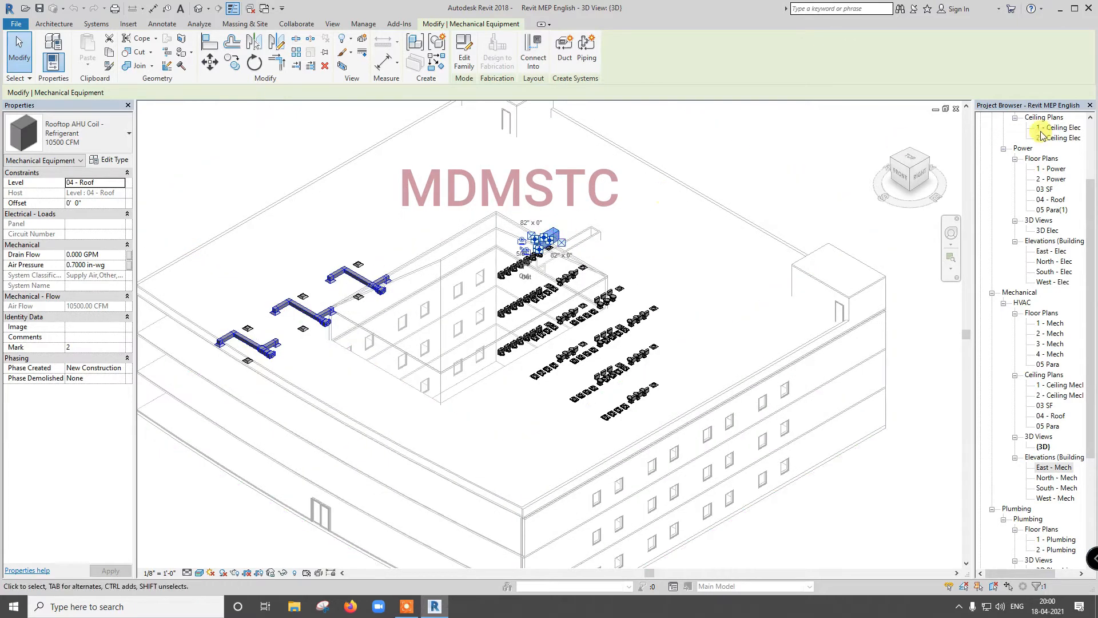
# Step: Close the 3D, East - Mech and 4 - Mech views to return to the 1 - Mech floor plan
pyautogui.click(956, 110)
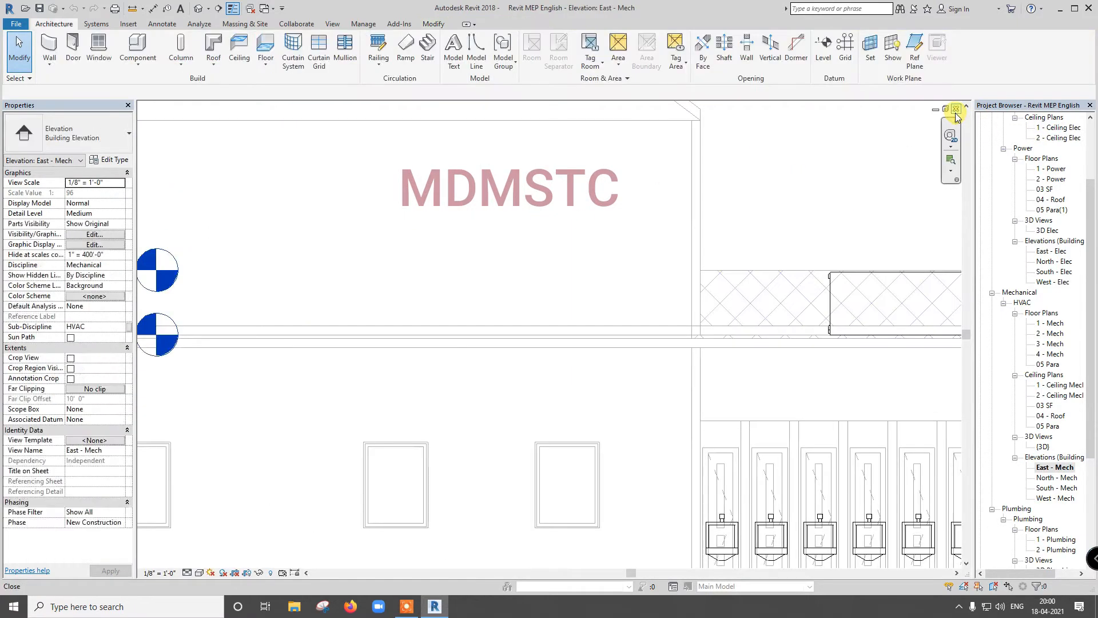
pyautogui.scroll(-2, 605, 258)
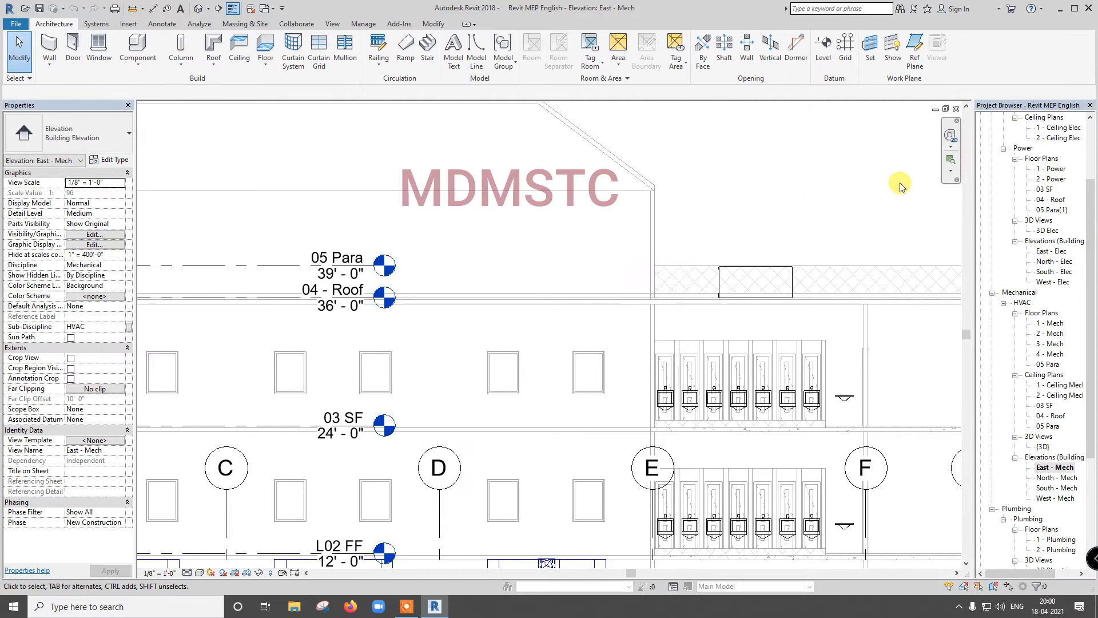
pyautogui.click(955, 109)
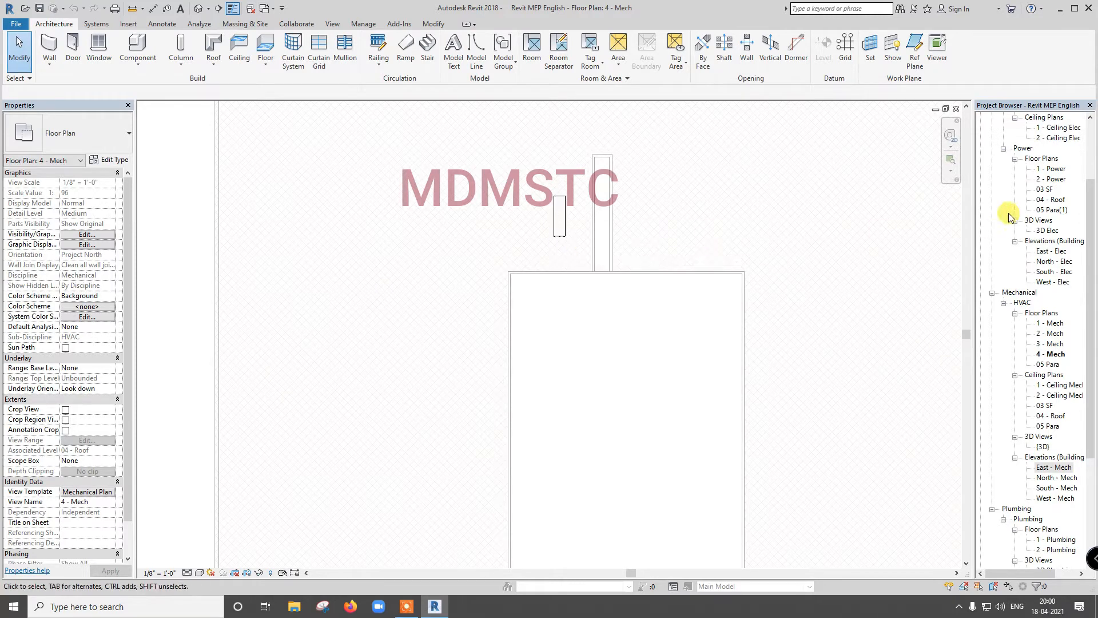
pyautogui.click(955, 109)
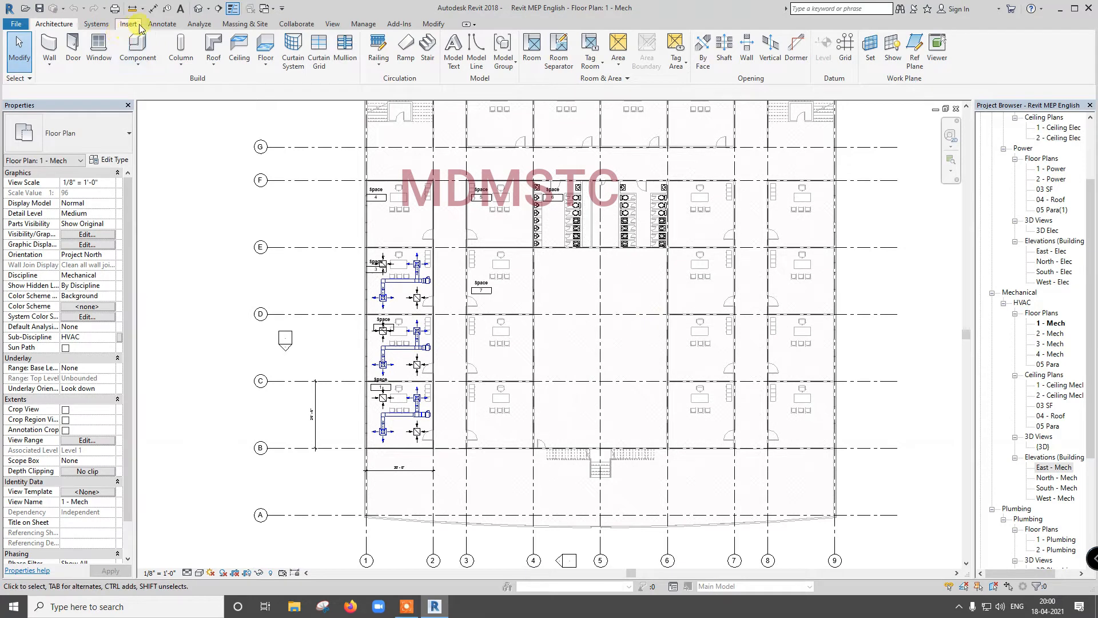
# Step: Draw a 12" x 12" rectangular duct at 11' 0" offset from Space 1's terminal unit into the corridor, then along it to just past grid F
pyautogui.click(49, 48)
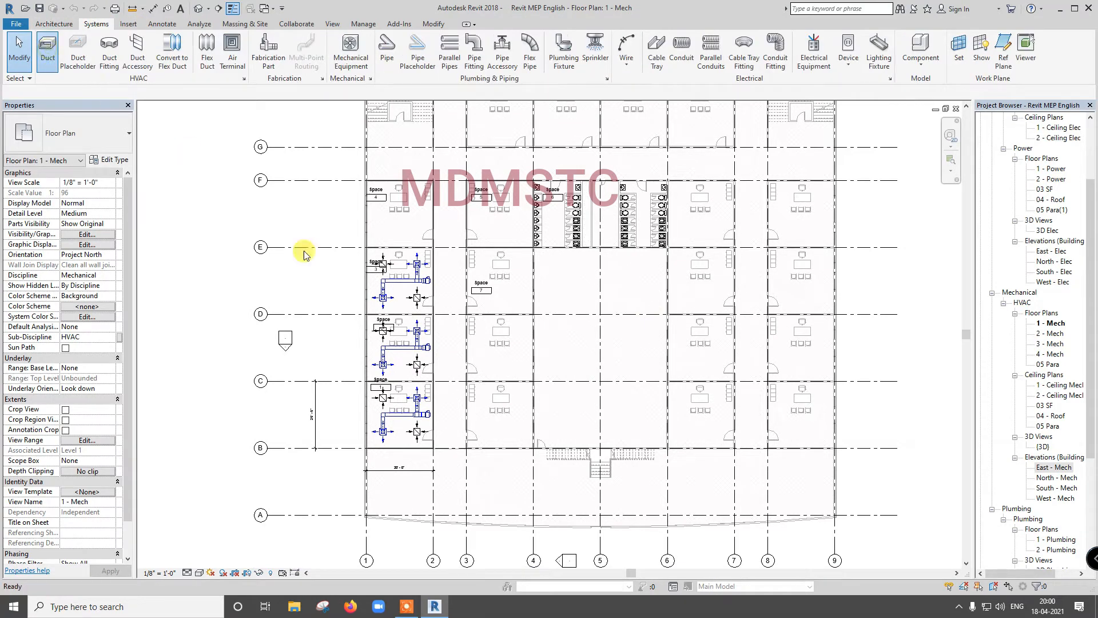
pyautogui.scroll(2, 426, 412)
pyautogui.scroll(4, 433, 419)
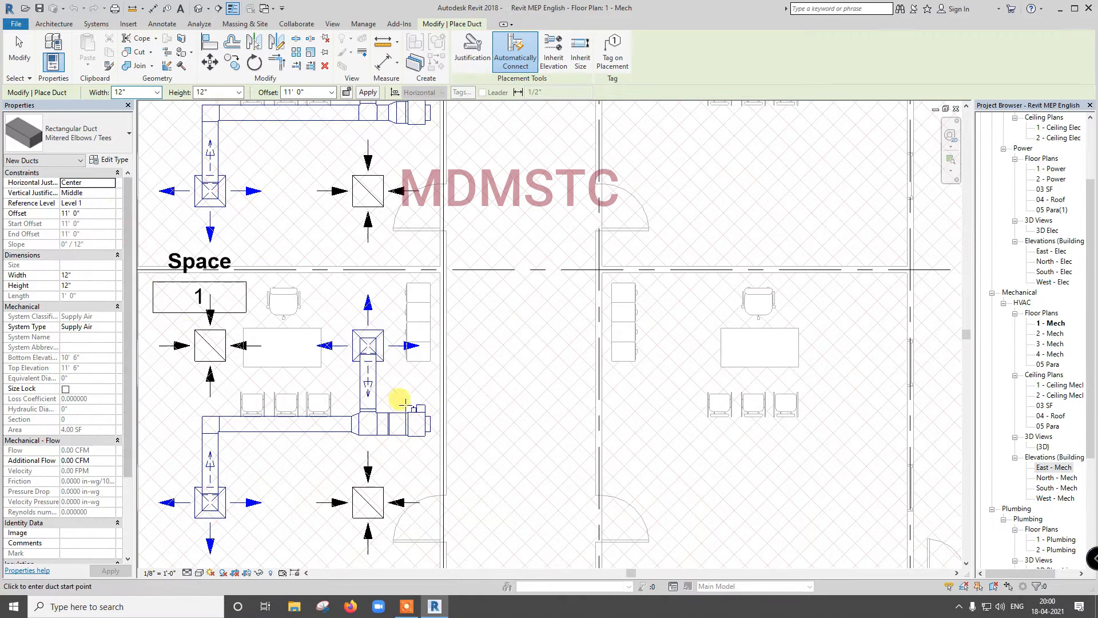
pyautogui.click(429, 424)
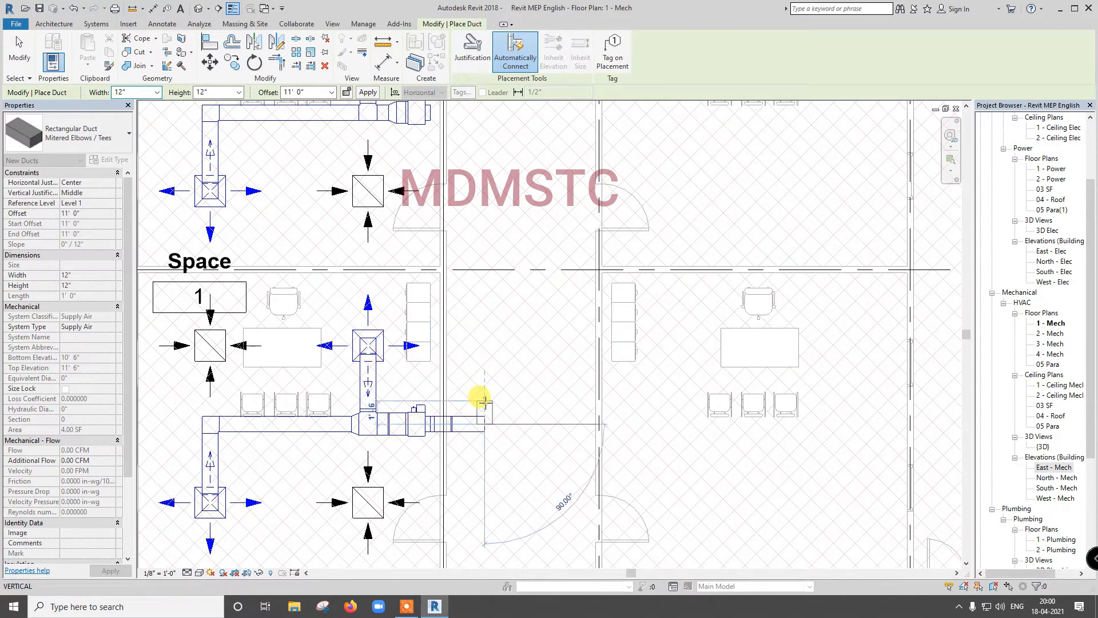
pyautogui.scroll(-5, 485, 403)
pyautogui.scroll(-3, 485, 403)
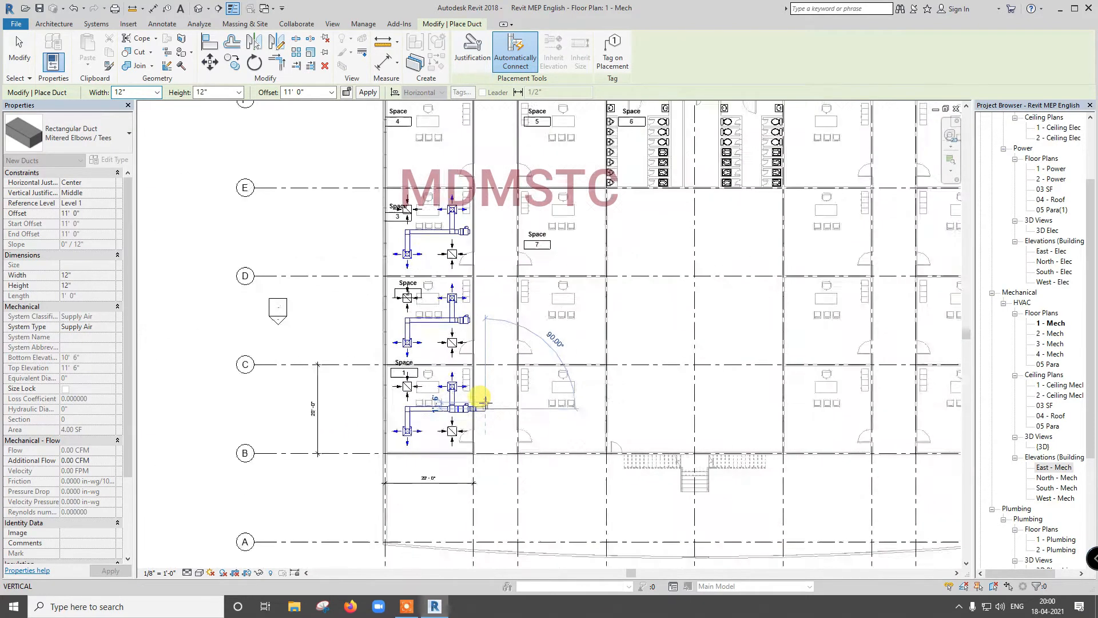
pyautogui.scroll(3, 484, 177)
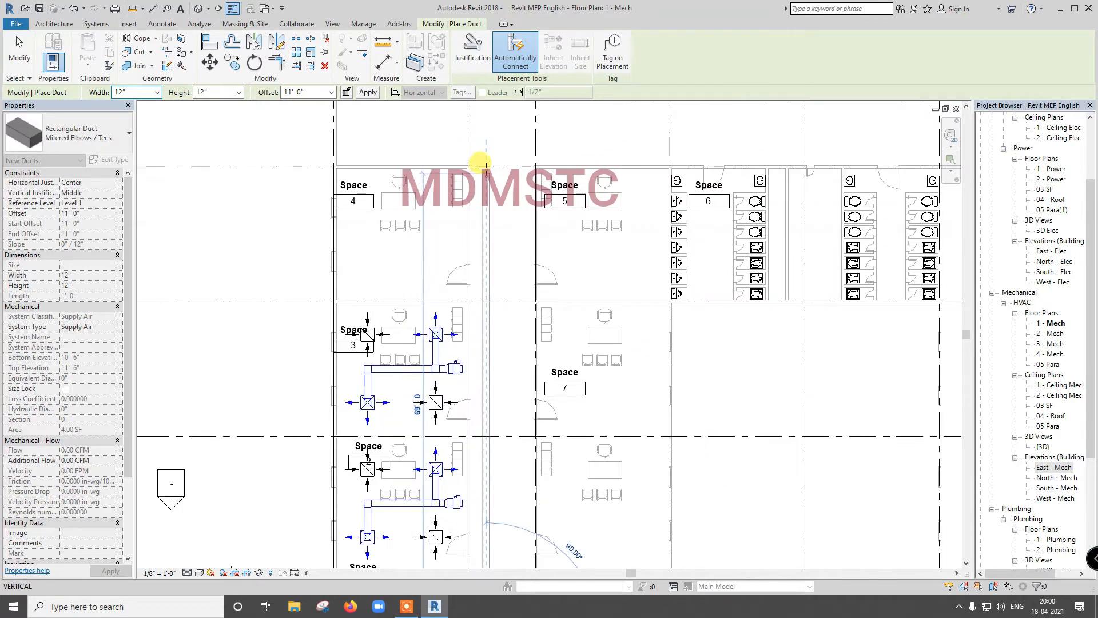
pyautogui.click(489, 149)
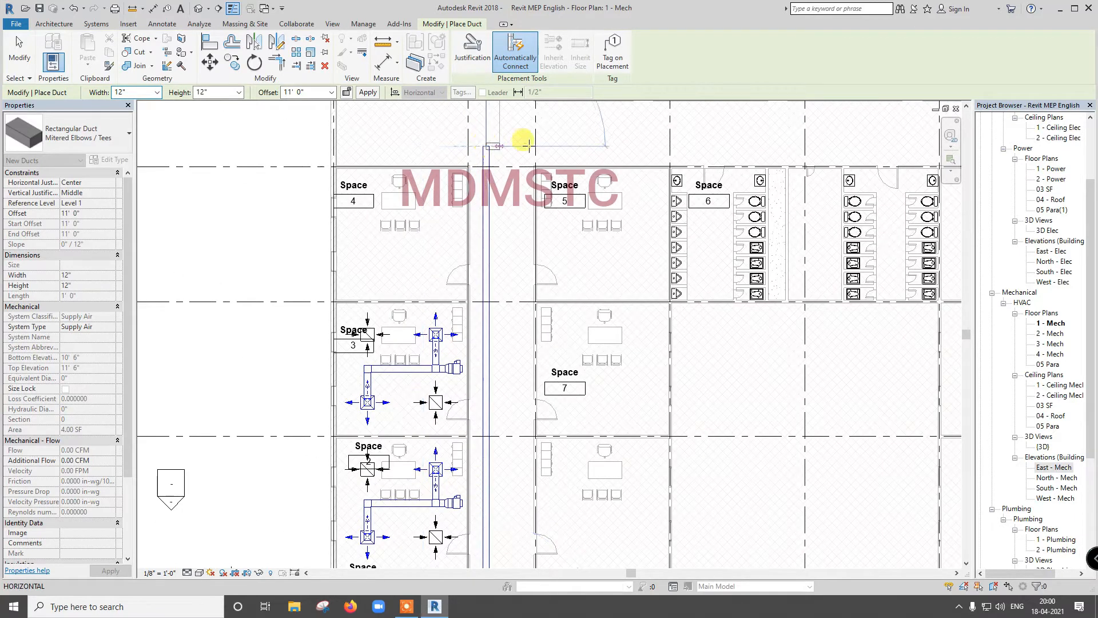
# Step: Continue the duct along the cross corridor to the shaft beside Space 6, then turn it about 5' 0" into the shaft
pyautogui.click(774, 147)
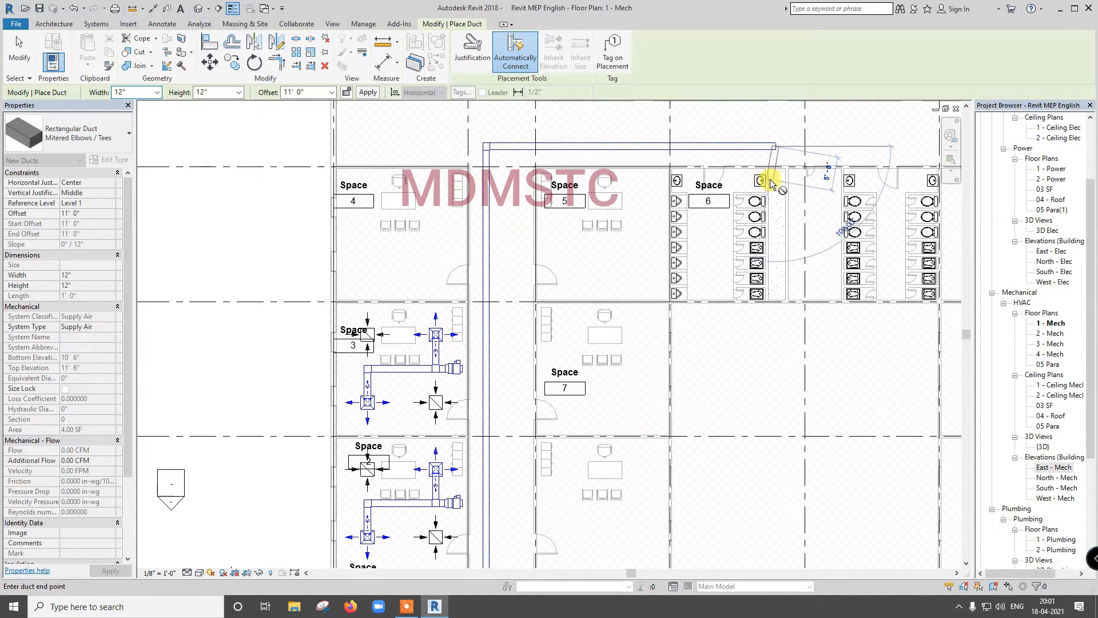
pyautogui.scroll(2, 768, 177)
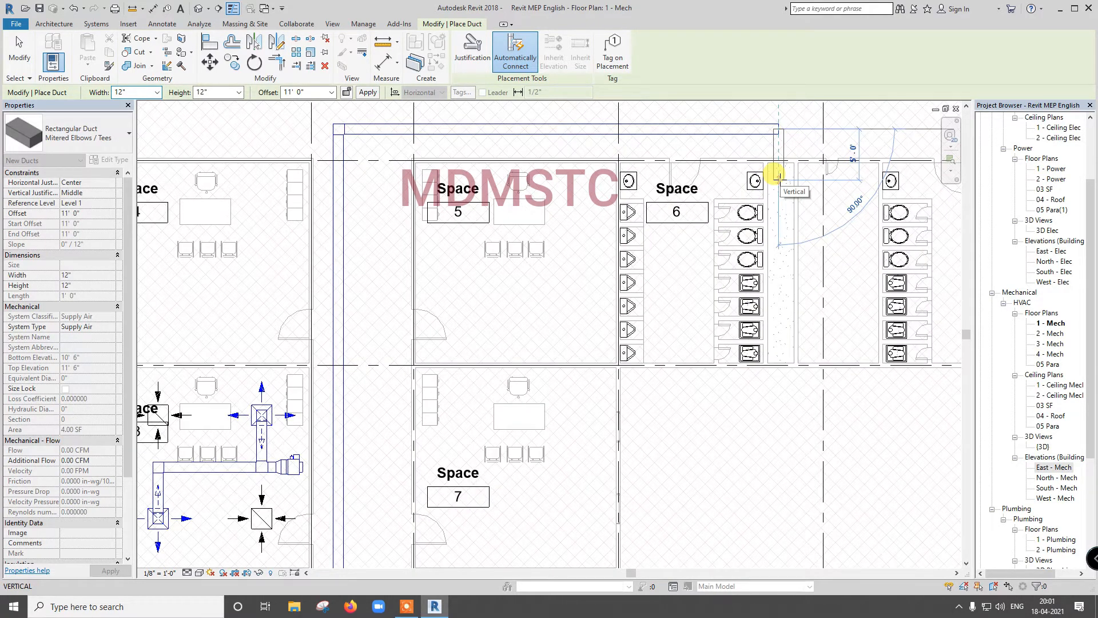
pyautogui.click(780, 179)
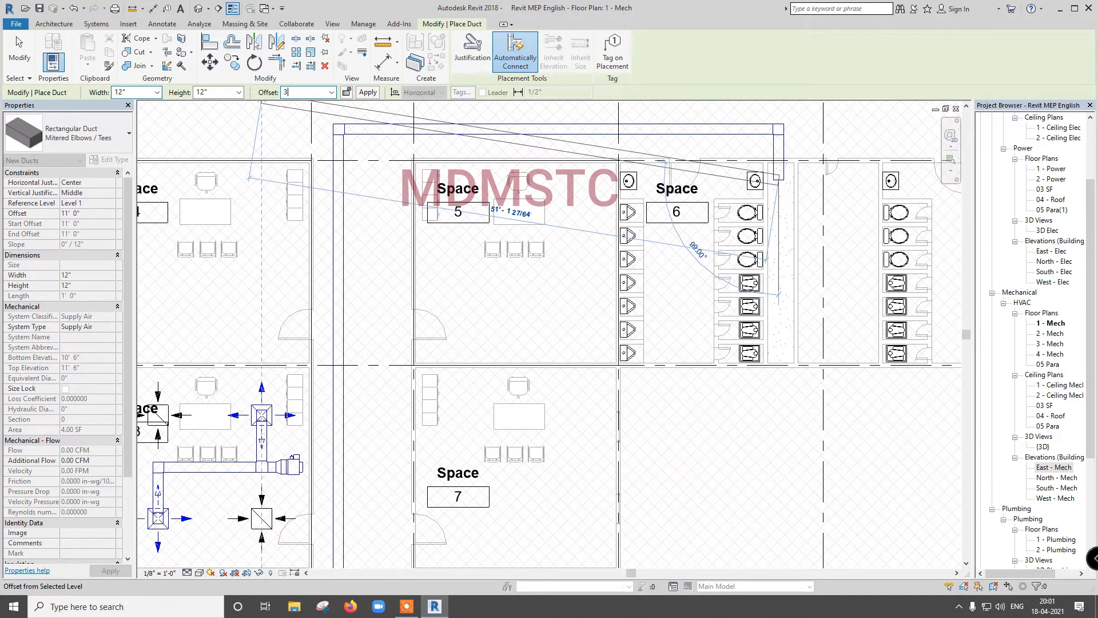
# Step: Raise a vertical duct from the run's end in the shaft to an offset of 39' 0" and show it in 3D
pyautogui.click(368, 92)
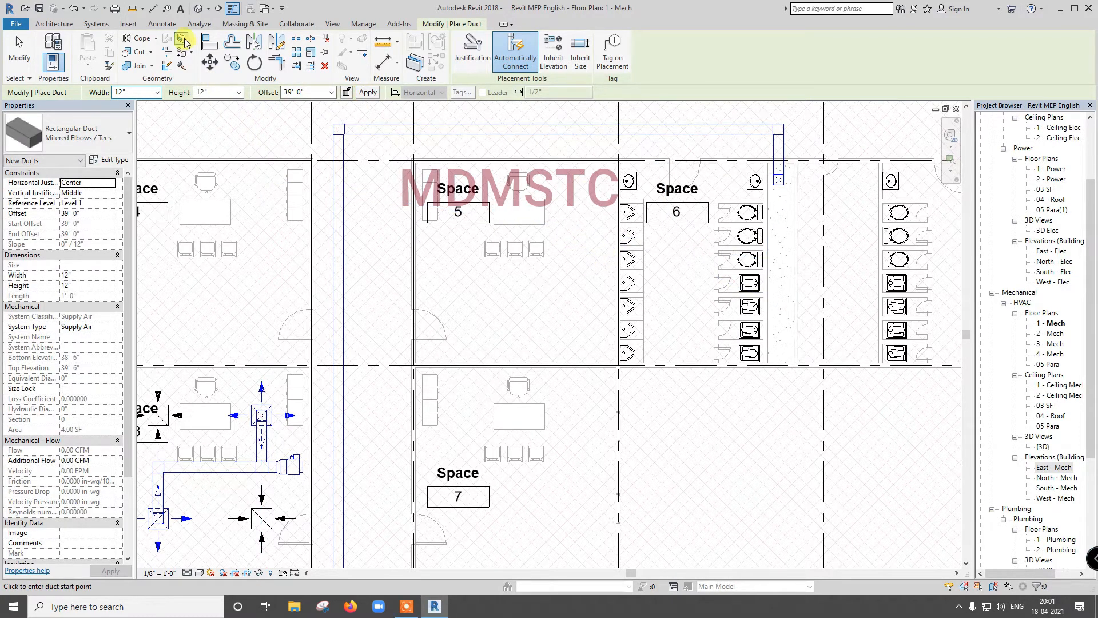
pyautogui.click(199, 9)
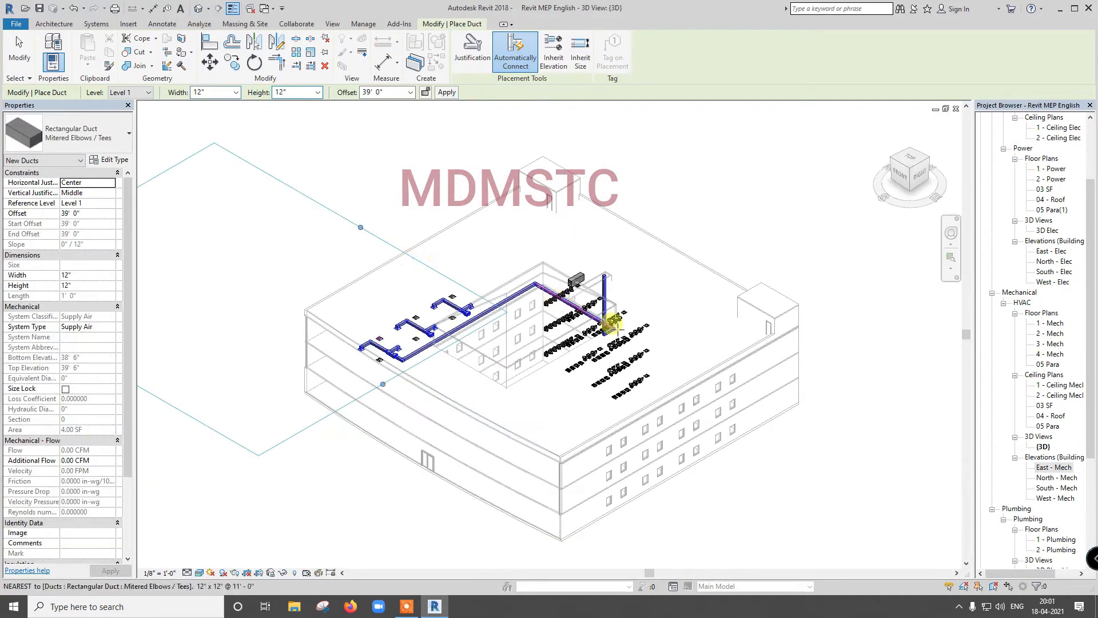
# Step: End the duct placement at the riser and open the 4 - Mech floor plan
pyautogui.scroll(5, 591, 255)
pyautogui.scroll(4, 572, 246)
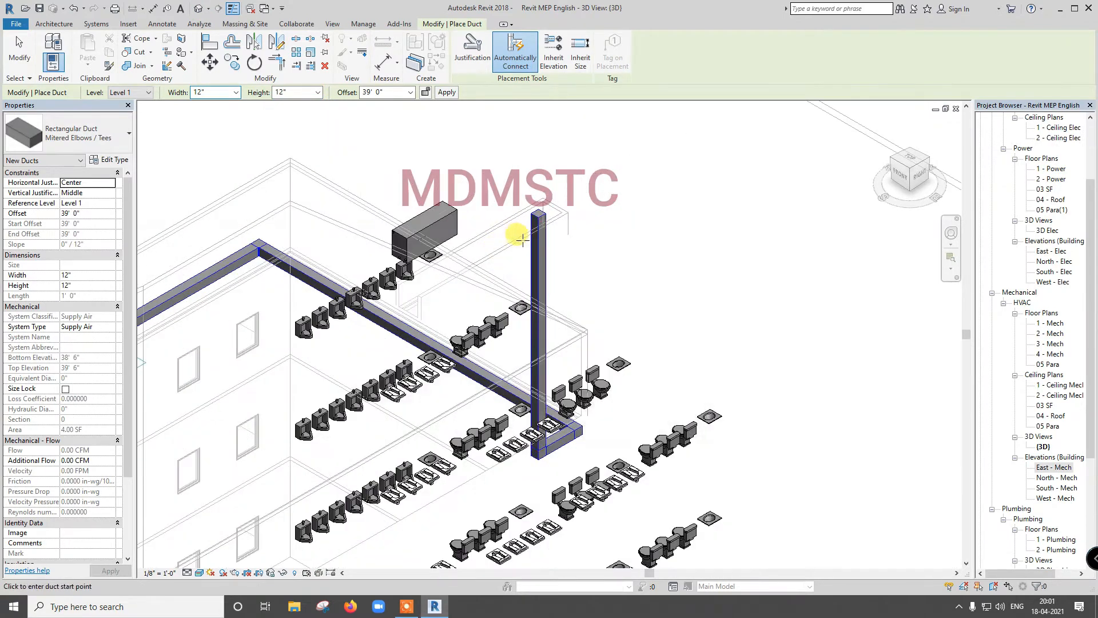
pyautogui.click(19, 51)
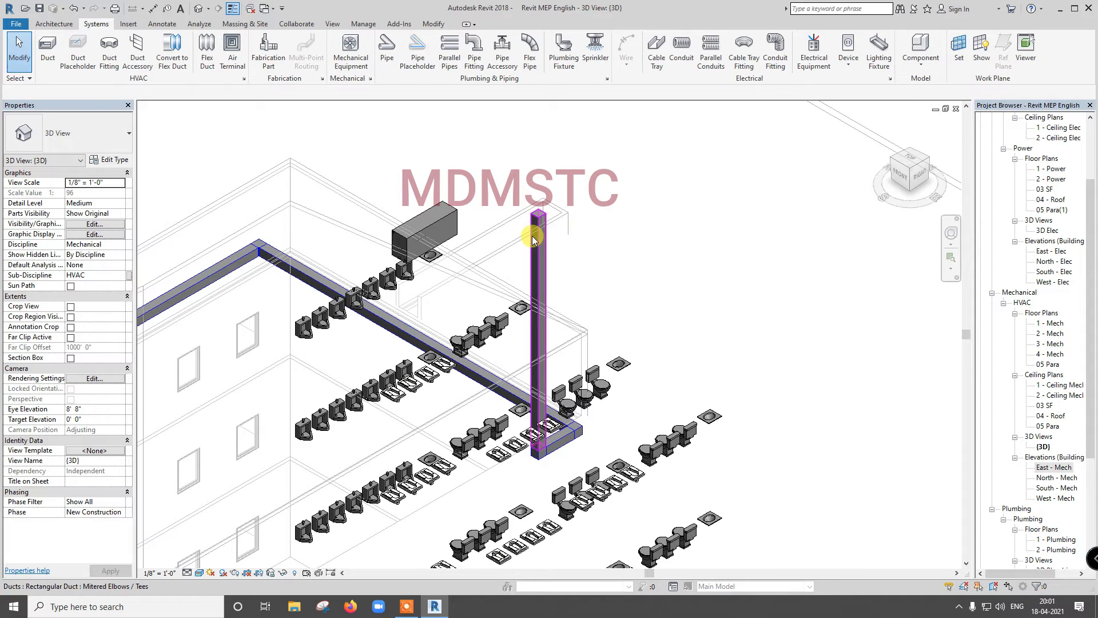
pyautogui.scroll(-1, 532, 237)
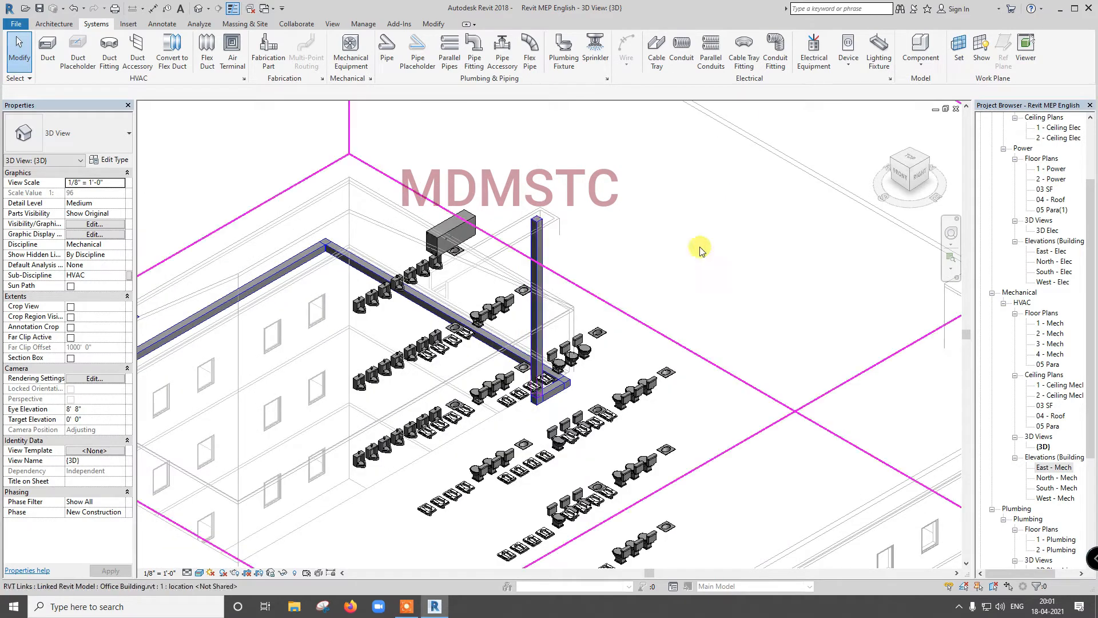
pyautogui.doubleClick(1054, 354)
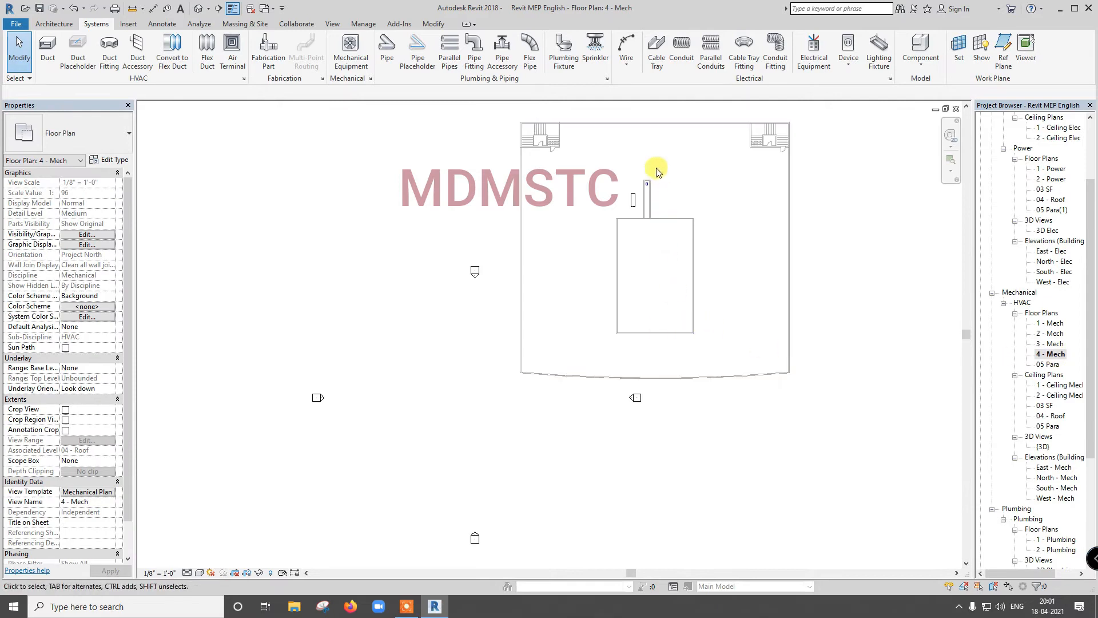
# Step: Move the rooftop AHU straight up the plan until it sits beside the shaft end containing the duct riser
pyautogui.scroll(3, 661, 179)
pyautogui.click(624, 225)
pyautogui.scroll(3, 631, 181)
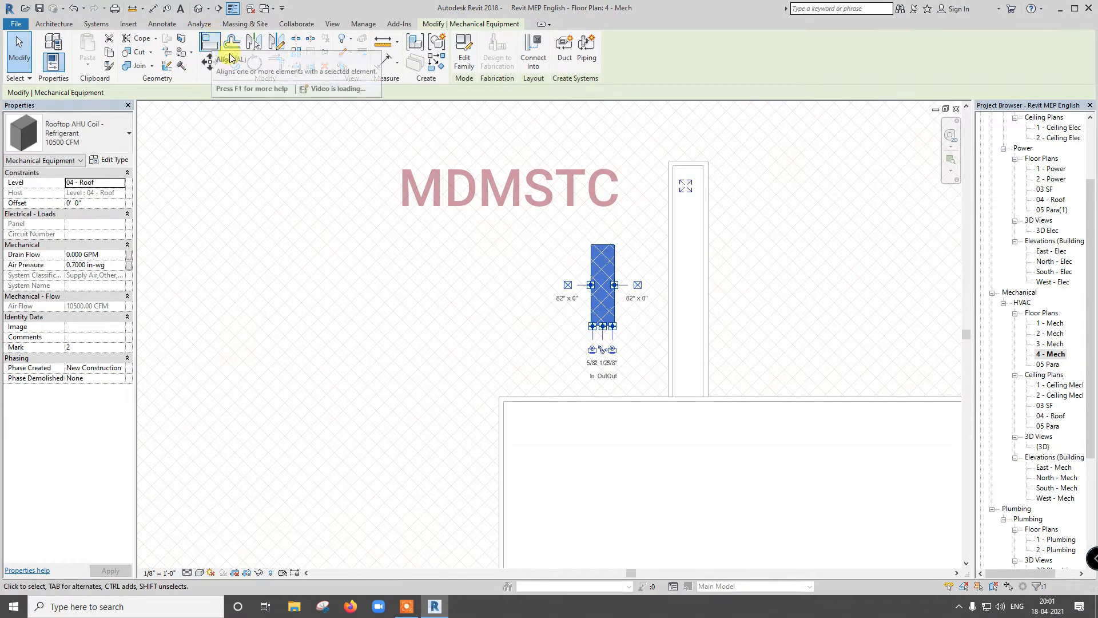
pyautogui.click(211, 66)
pyautogui.scroll(3, 596, 275)
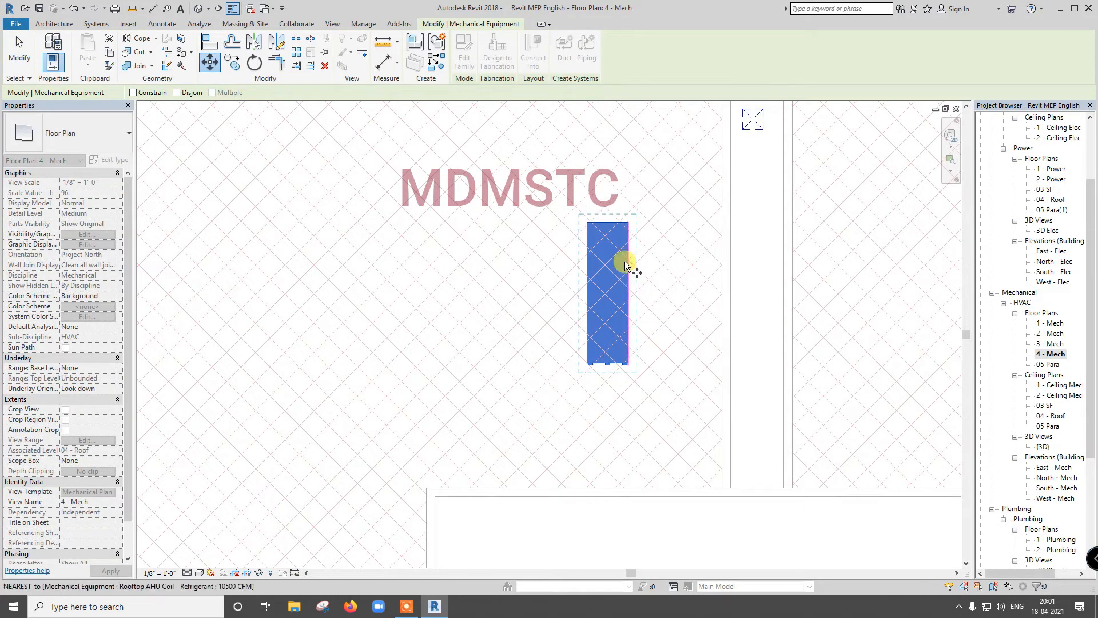
pyautogui.scroll(-2, 611, 245)
pyautogui.click(610, 234)
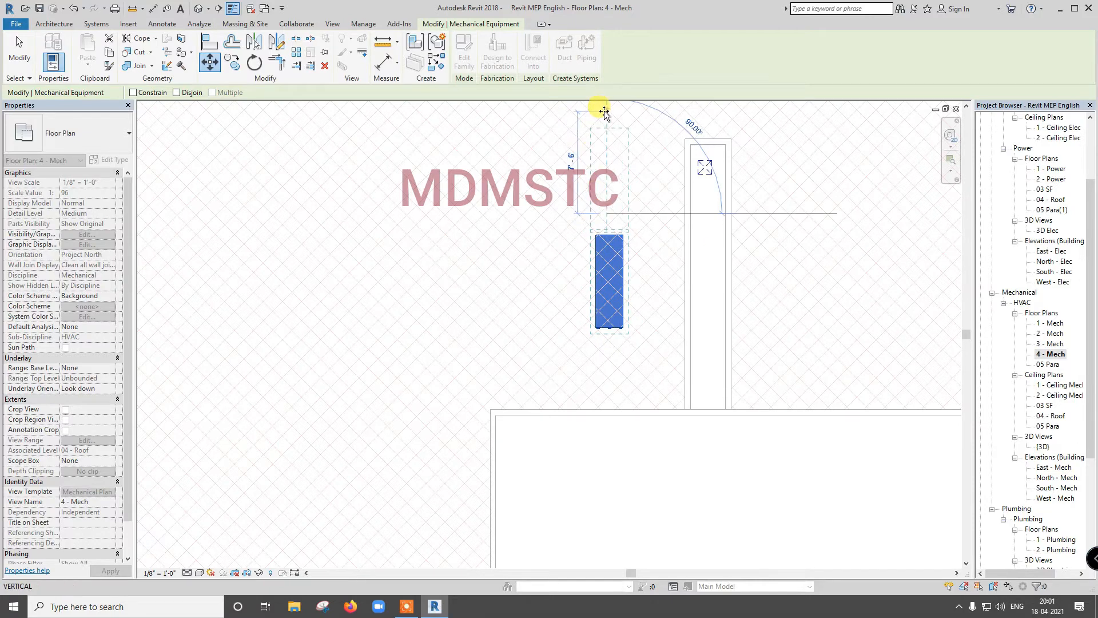
pyautogui.click(610, 129)
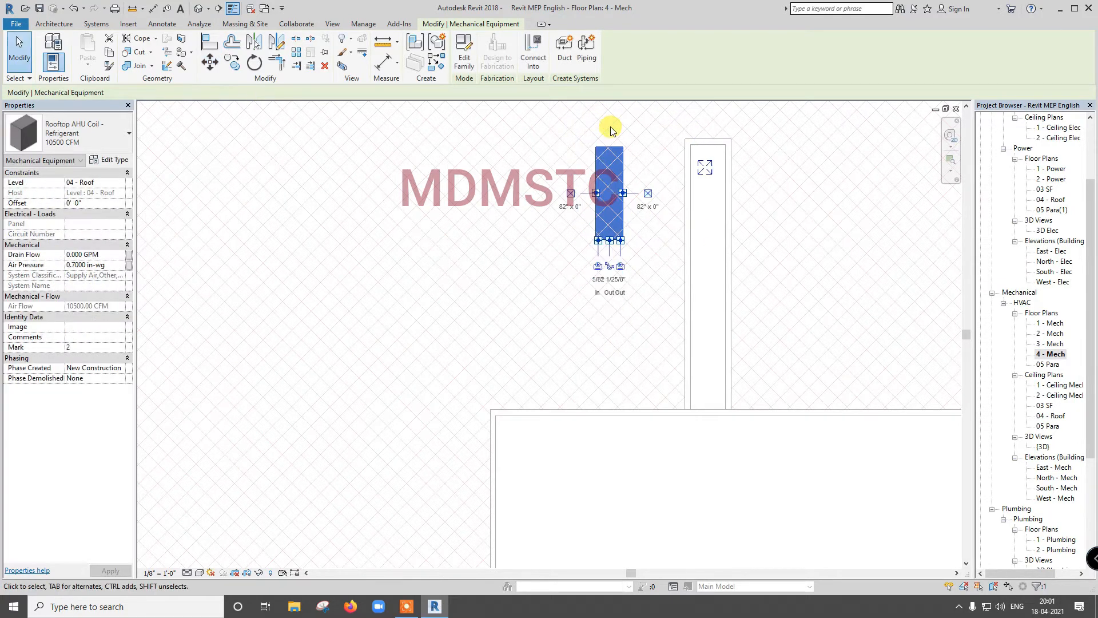
pyautogui.click(8, 62)
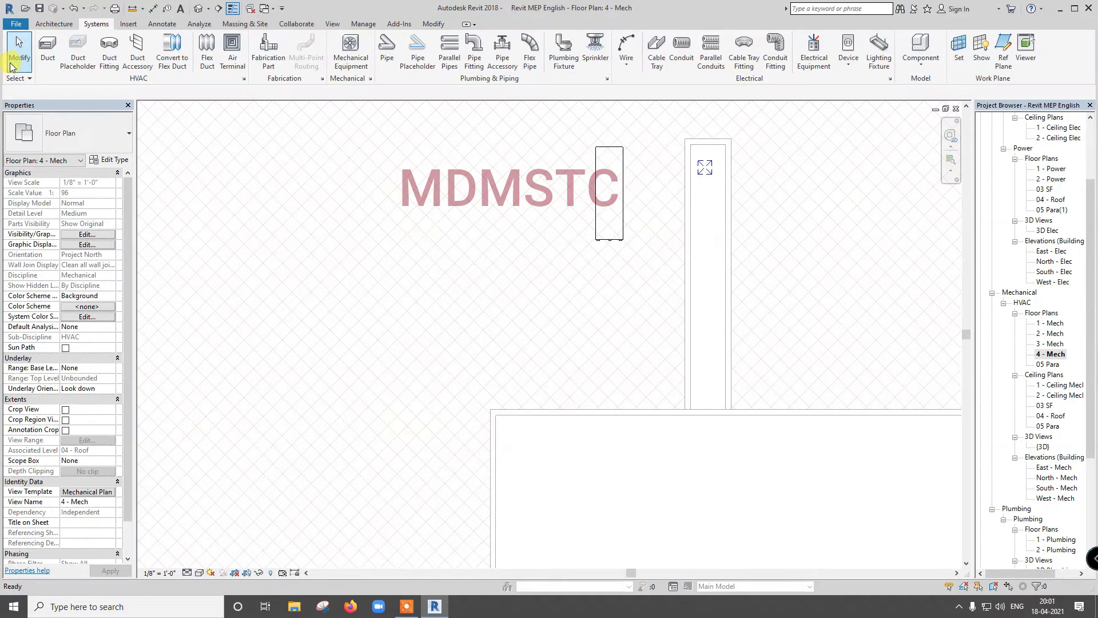
# Step: Try a short 12" x 12" duct at 9' 0" offset from the AHU's supply connector toward the shaft, check it in 3D and undo it
pyautogui.click(47, 51)
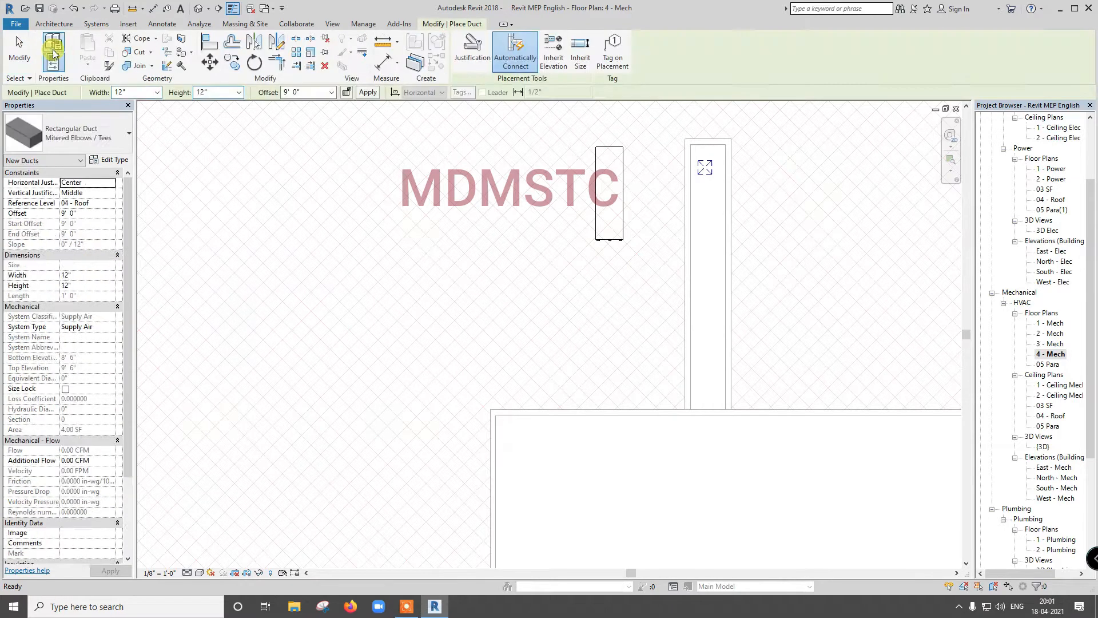
pyautogui.scroll(1, 627, 197)
pyautogui.scroll(1, 627, 197)
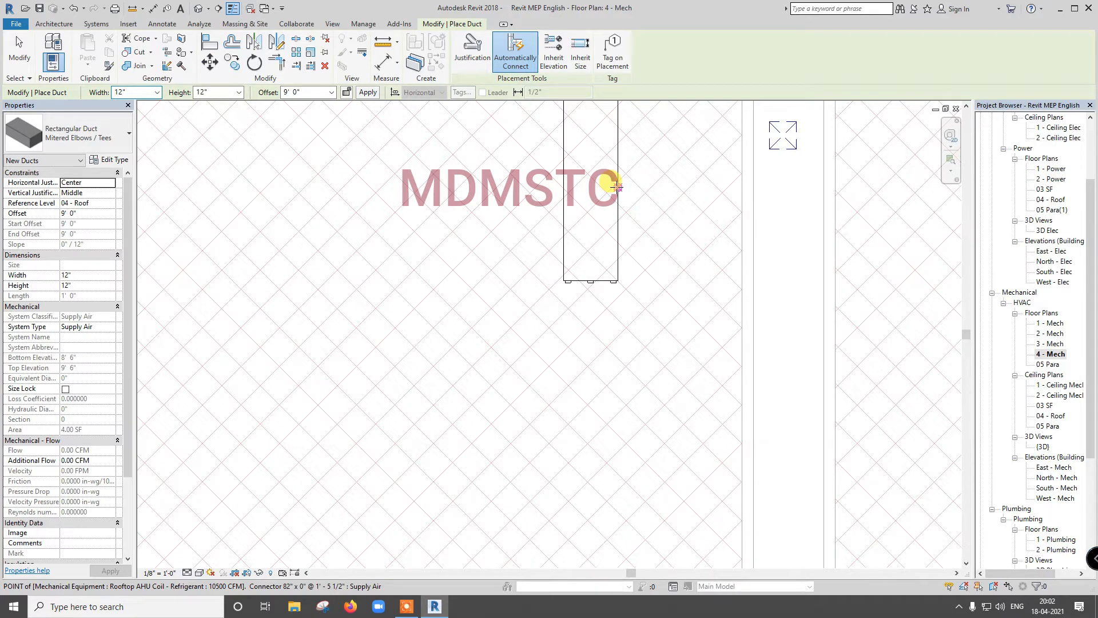
pyautogui.click(618, 186)
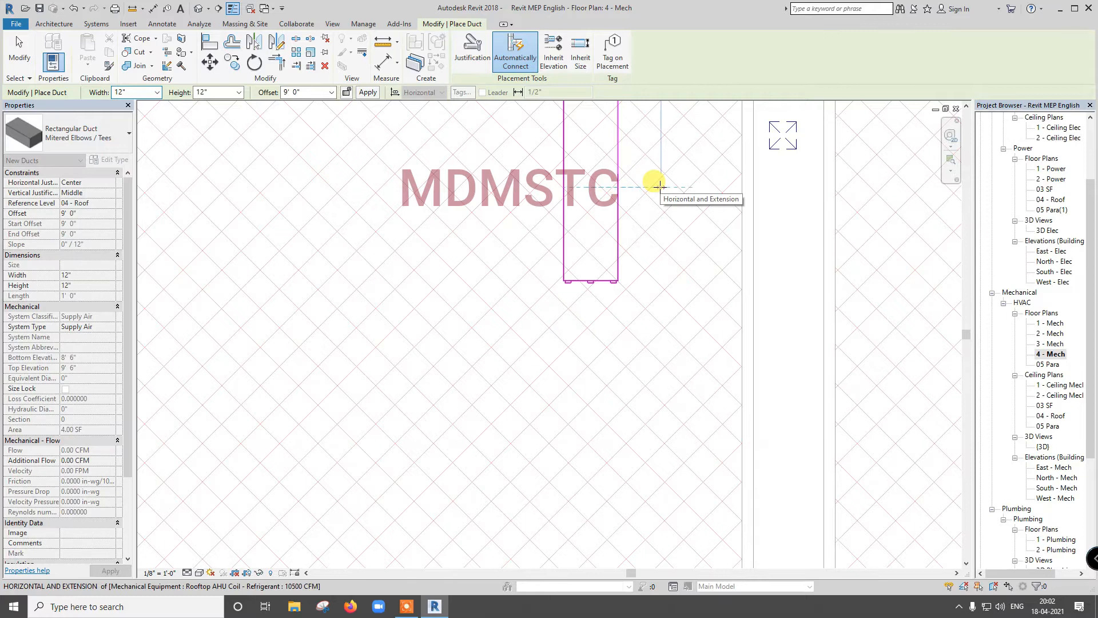
pyautogui.click(660, 186)
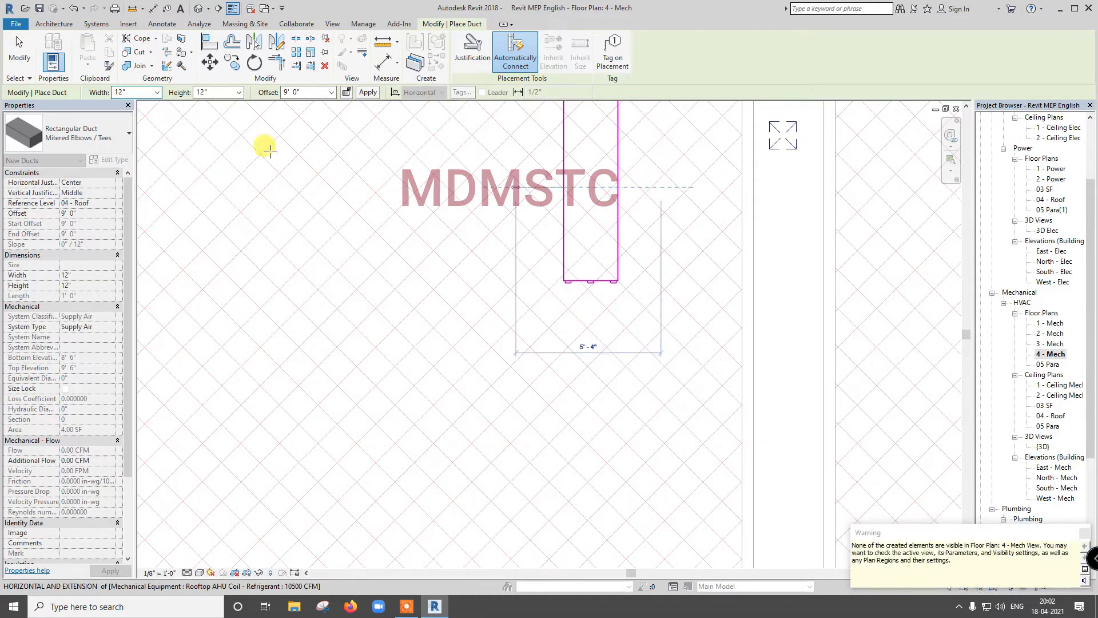
pyautogui.click(17, 49)
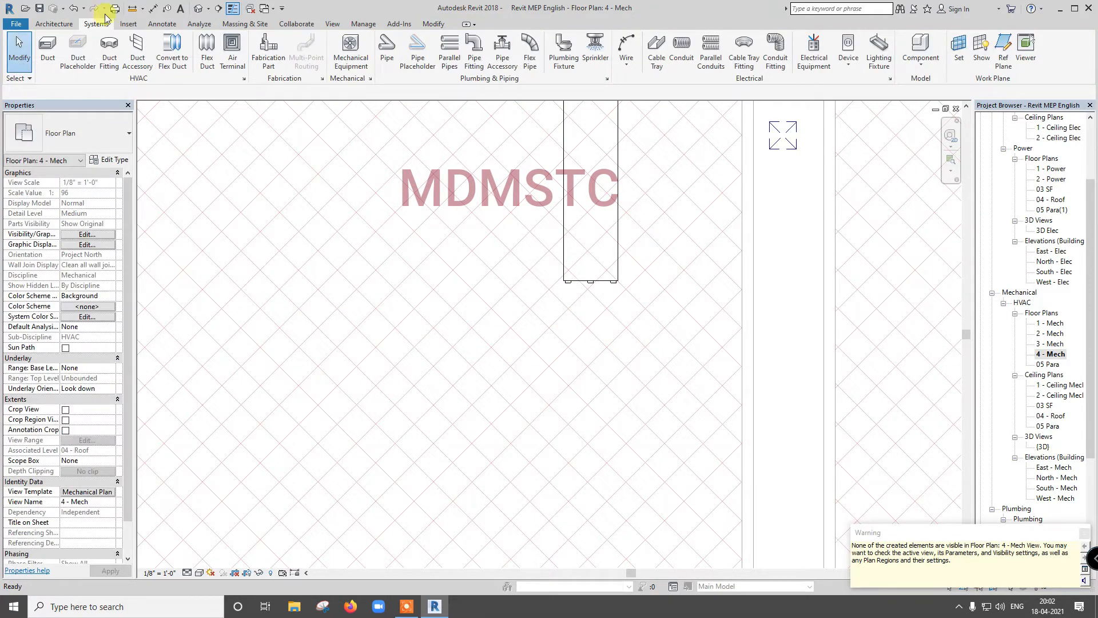
pyautogui.click(196, 10)
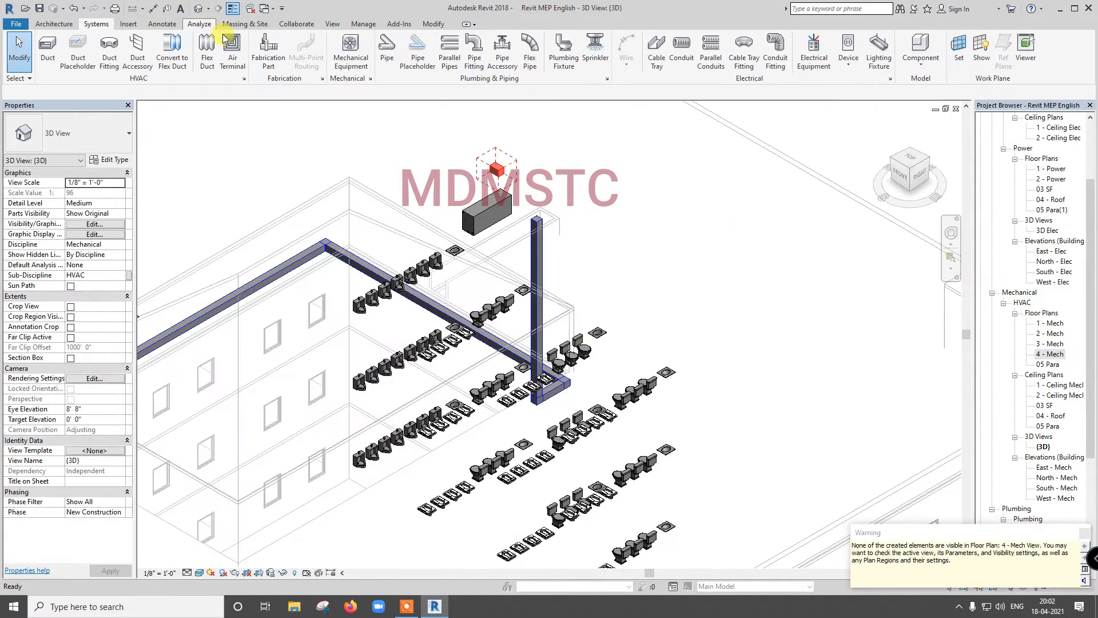
pyautogui.scroll(3, 485, 164)
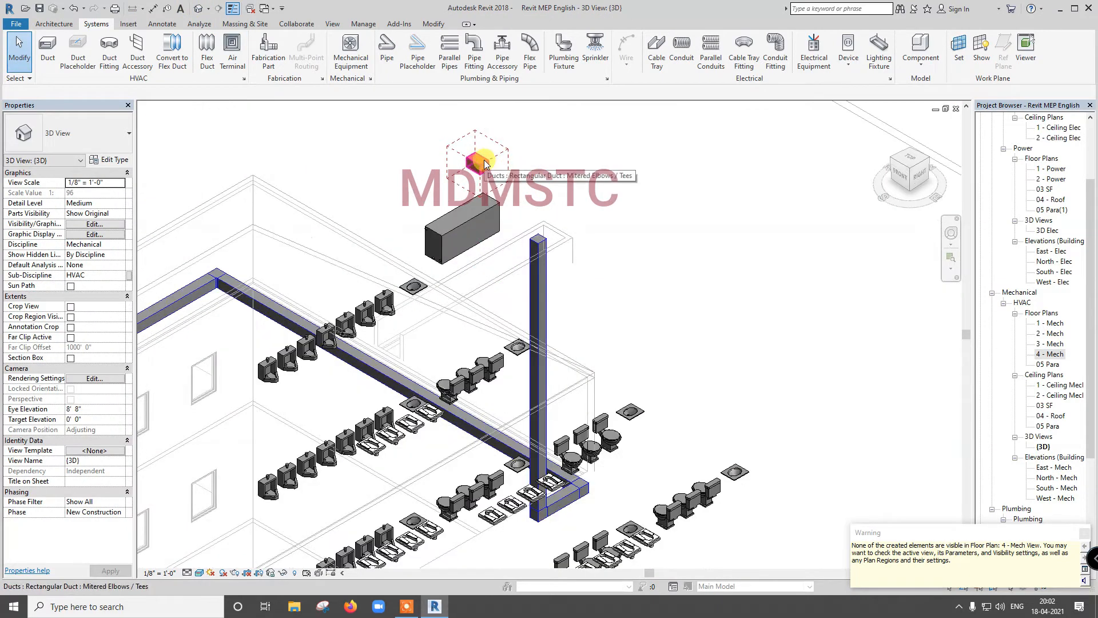
pyautogui.hotkey('ctrl', 'z')
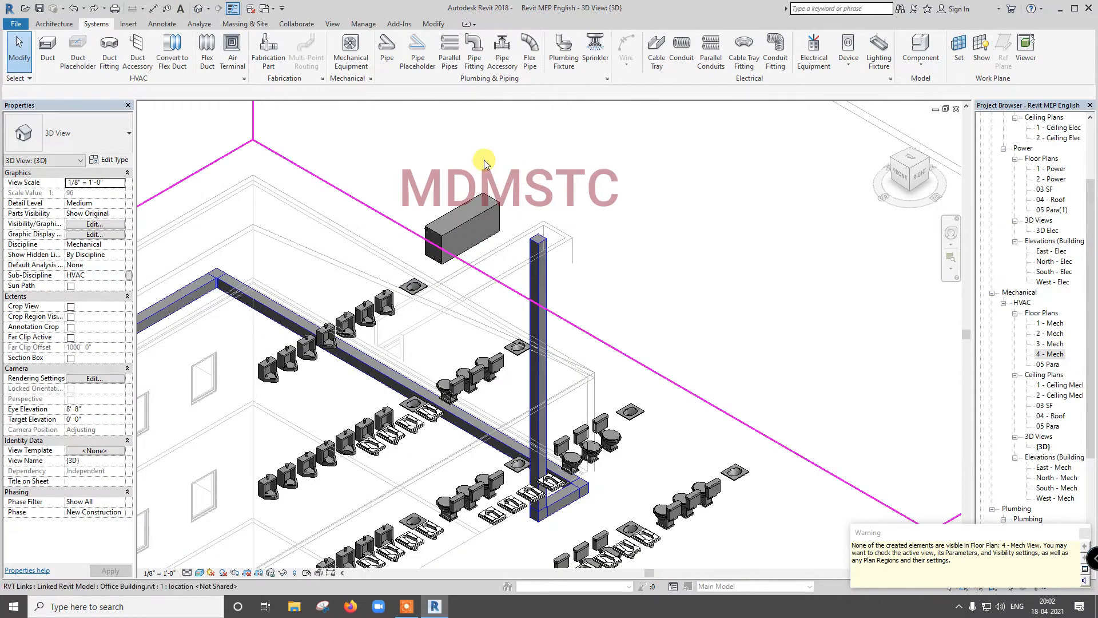
# Step: Try the AHU supply duct from the 4 - Mech plan with Inherit Elevation on, and delete the resulting segment in 3D
pyautogui.doubleClick(1052, 354)
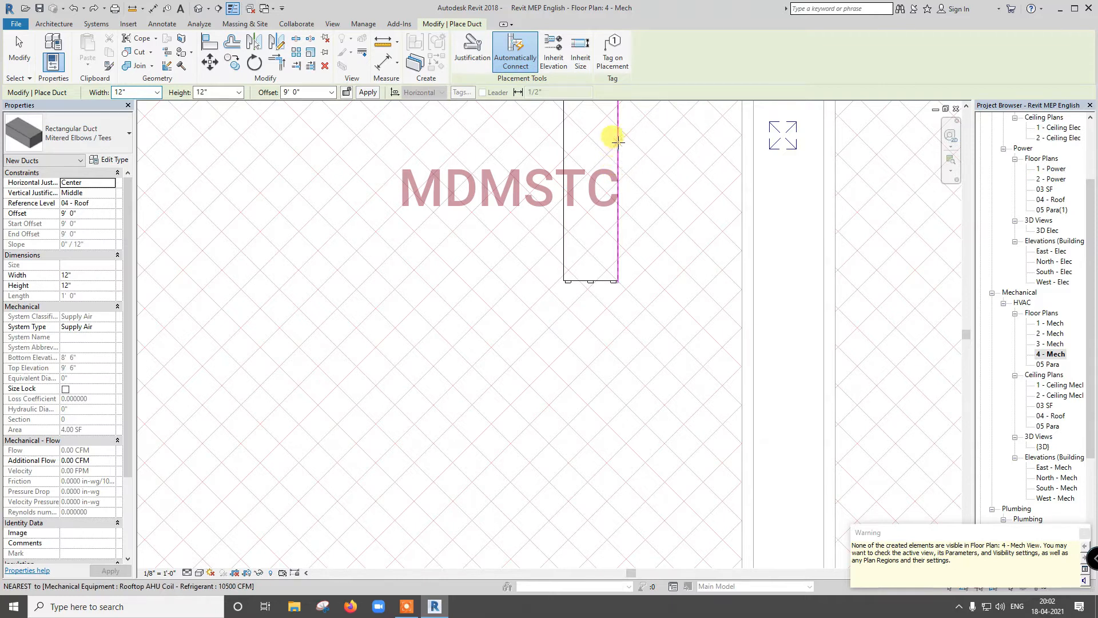
pyautogui.scroll(-3, 616, 150)
pyautogui.scroll(3, 613, 165)
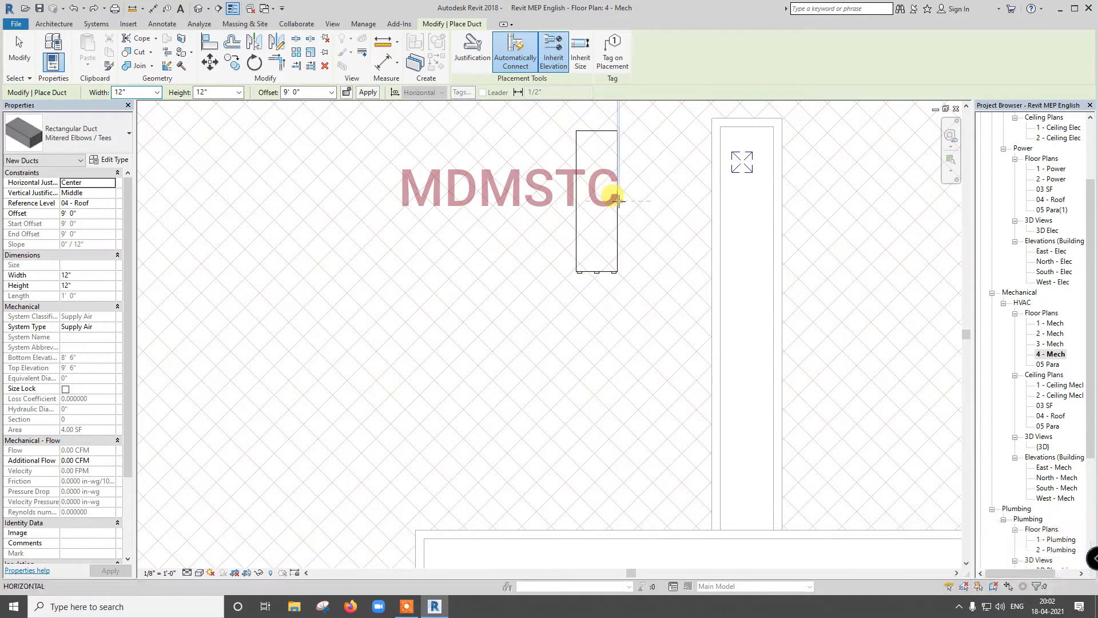
pyautogui.click(617, 199)
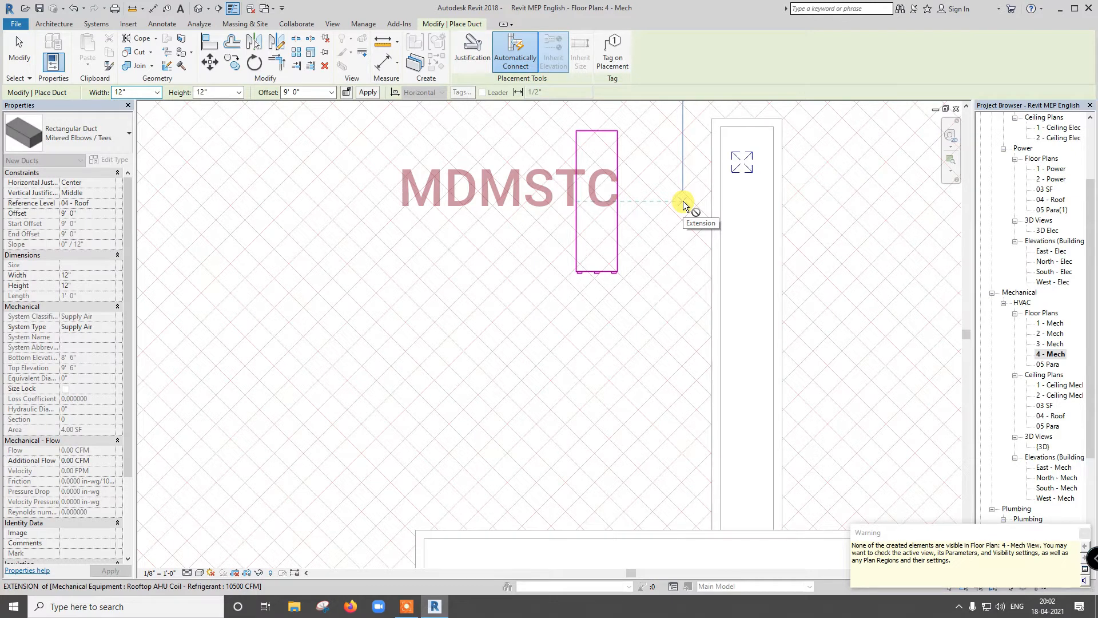
pyautogui.press('Escape')
pyautogui.click(198, 9)
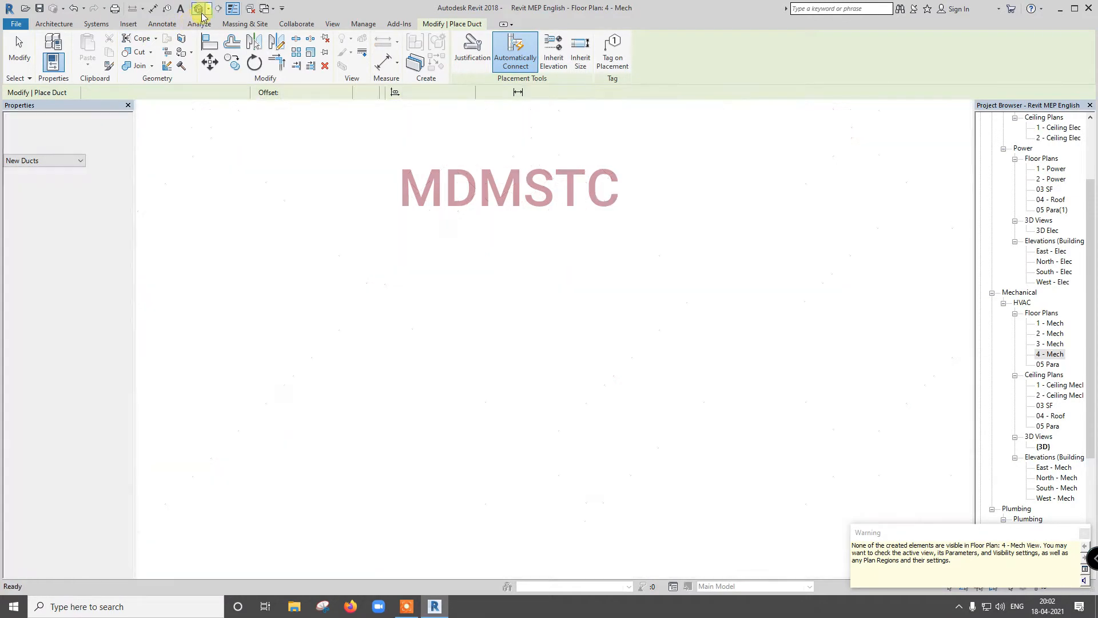
pyautogui.press('Escape')
pyautogui.click(484, 170)
pyautogui.press('Delete')
# Step: Retry the short 12" x 12" duct, re-enabling Inherit Elevation before starting at the AHU's supply connector, and remove the stray piece in 3D
pyautogui.doubleClick(1051, 354)
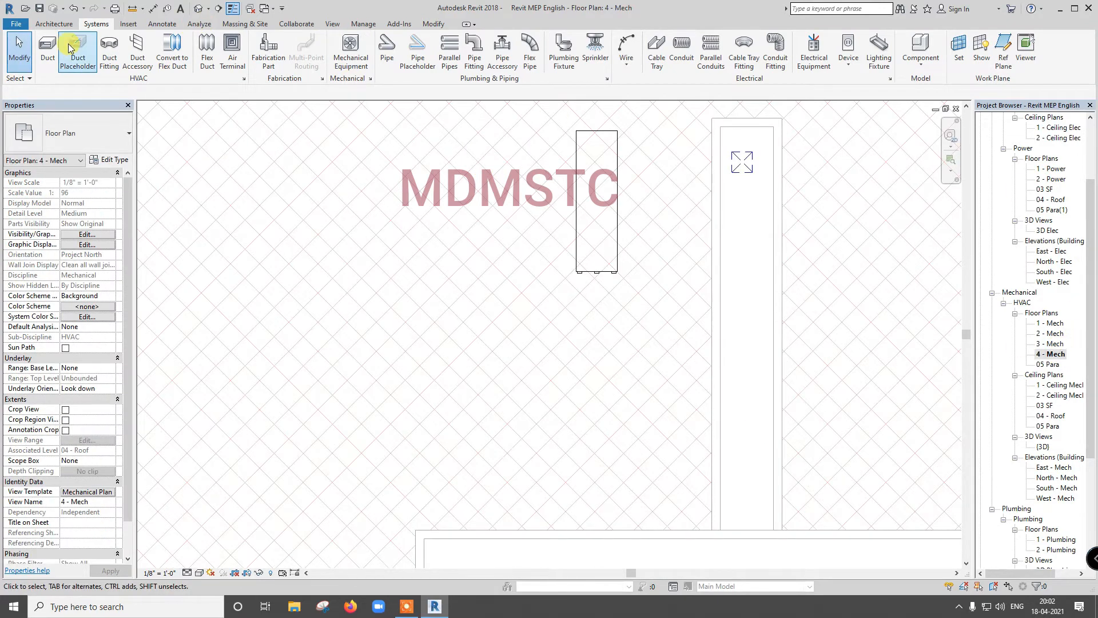
pyautogui.click(48, 46)
pyautogui.click(559, 64)
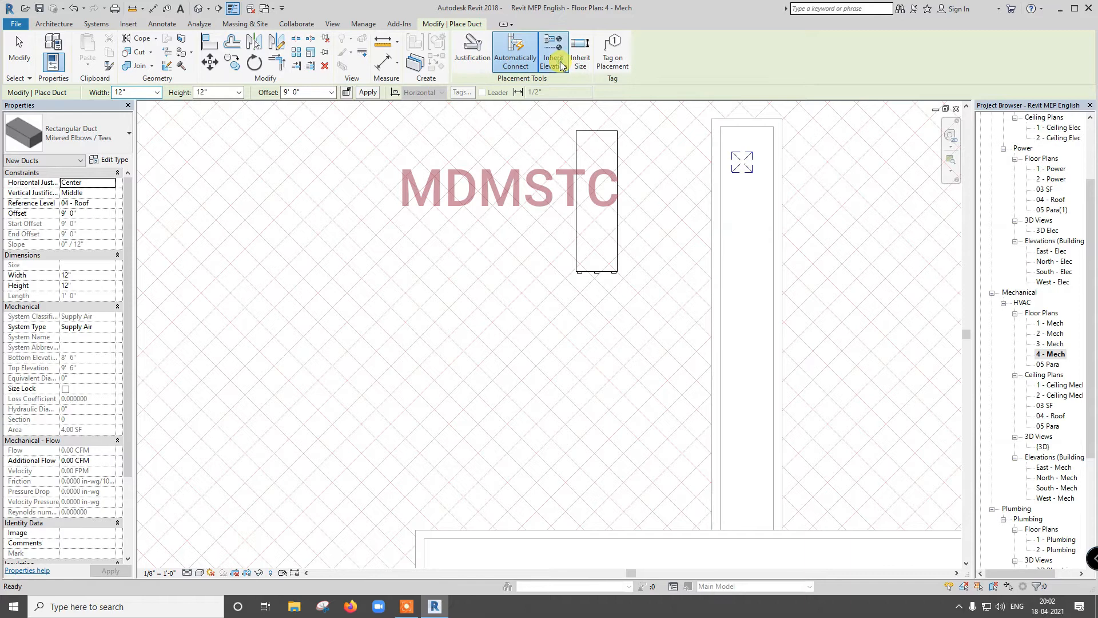
pyautogui.scroll(2, 631, 186)
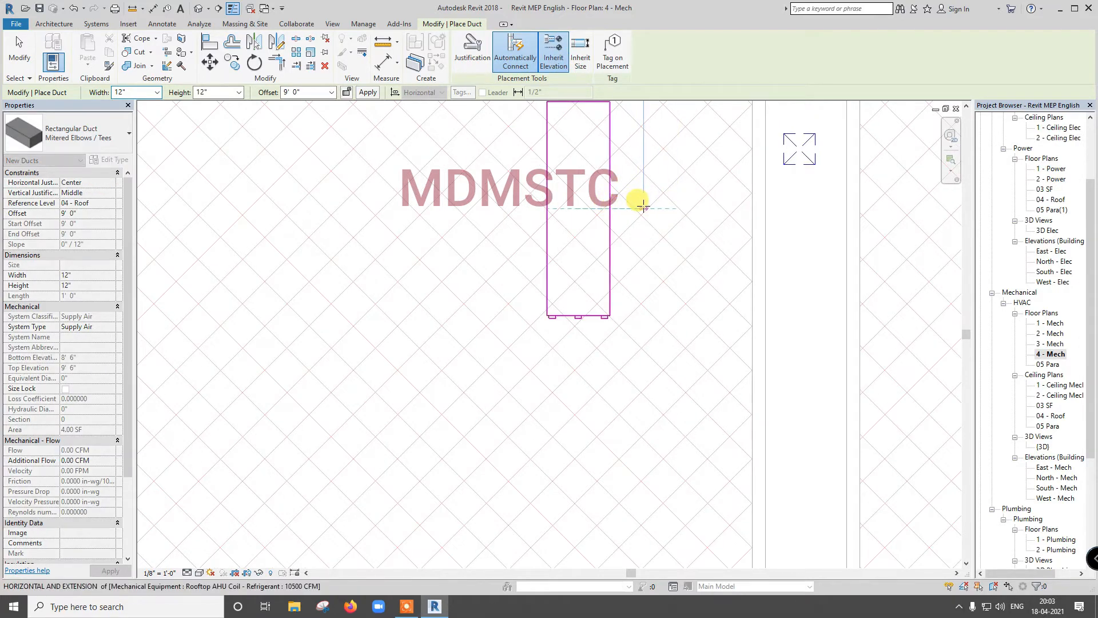
pyautogui.click(553, 57)
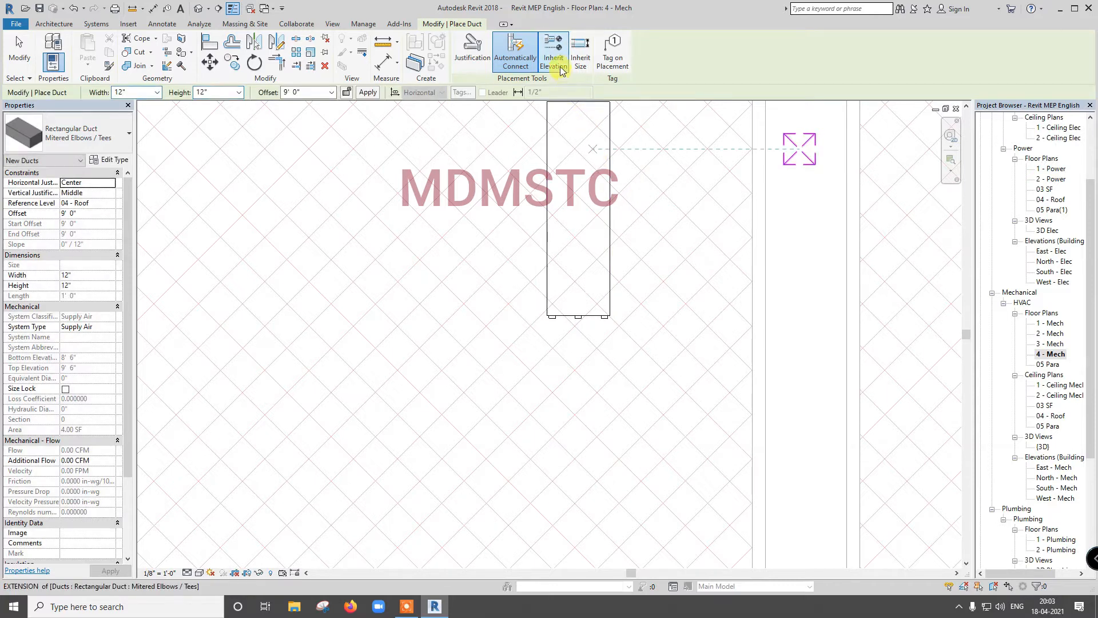
pyautogui.click(558, 61)
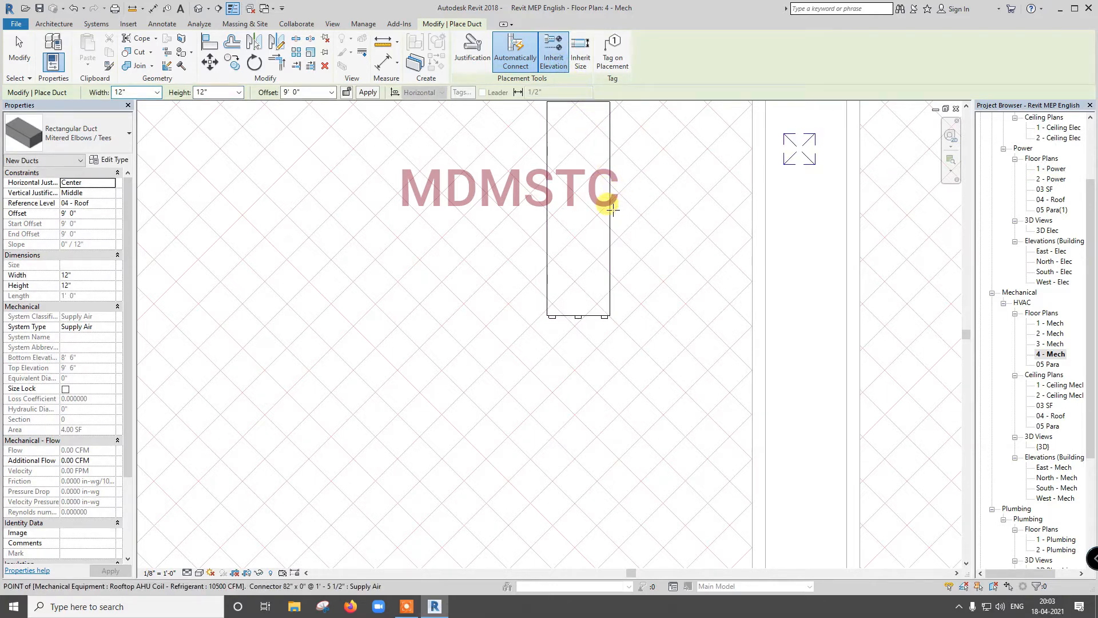
pyautogui.click(610, 207)
pyautogui.press('Escape')
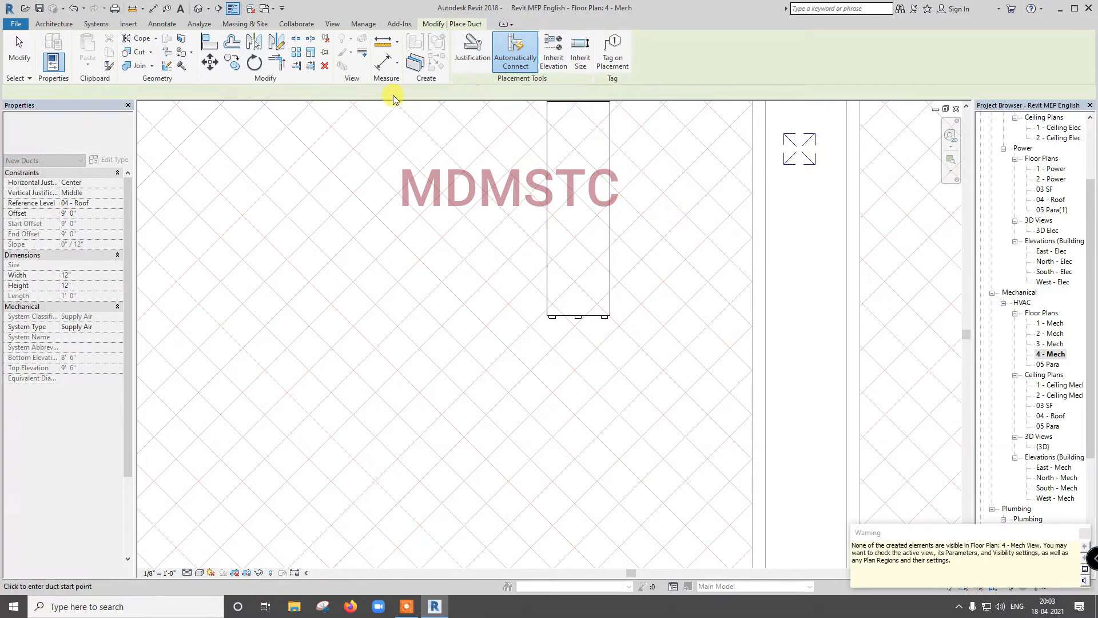
pyautogui.press('Escape')
pyautogui.click(198, 9)
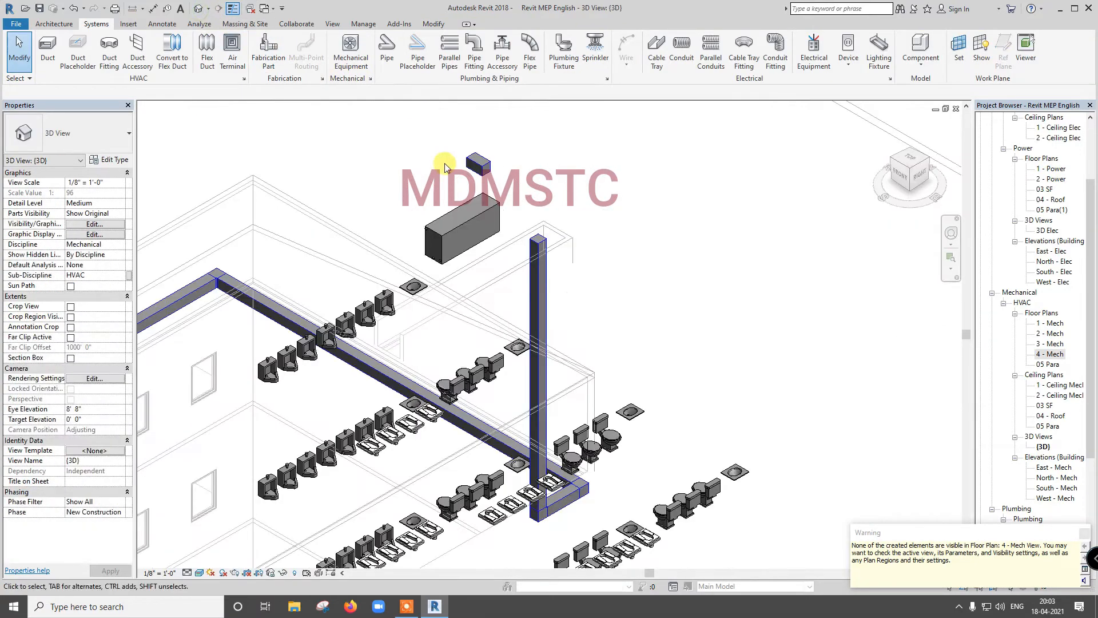
pyautogui.click(472, 166)
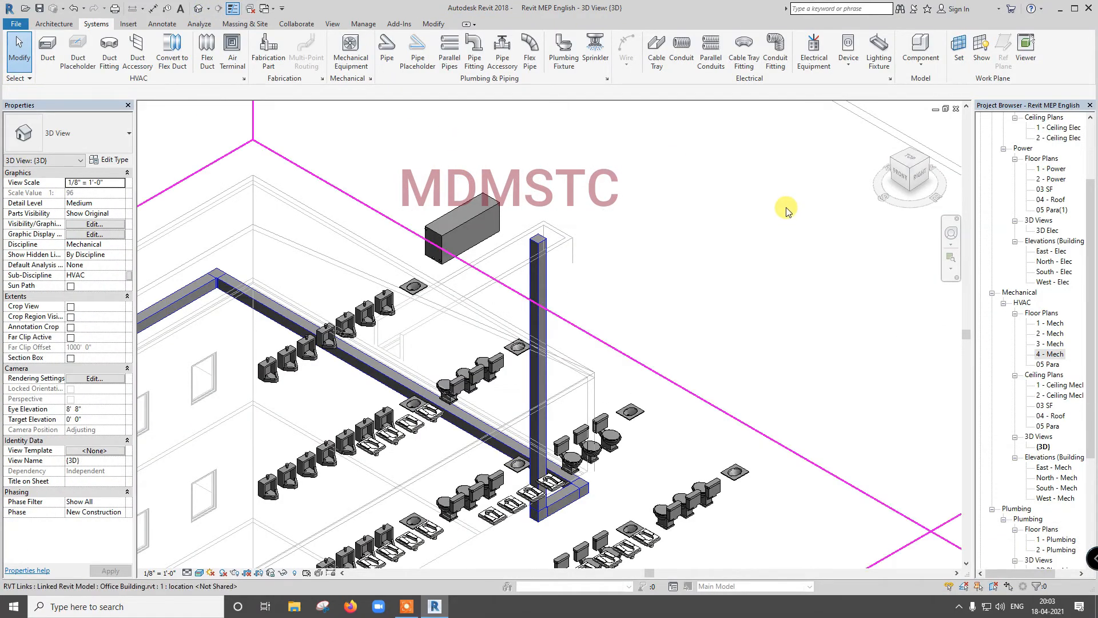
# Step: Nudge the rooftop AHU horizontally away from the shaft in the 4 - Mech plan to widen the gap for the duct
pyautogui.doubleClick(1054, 354)
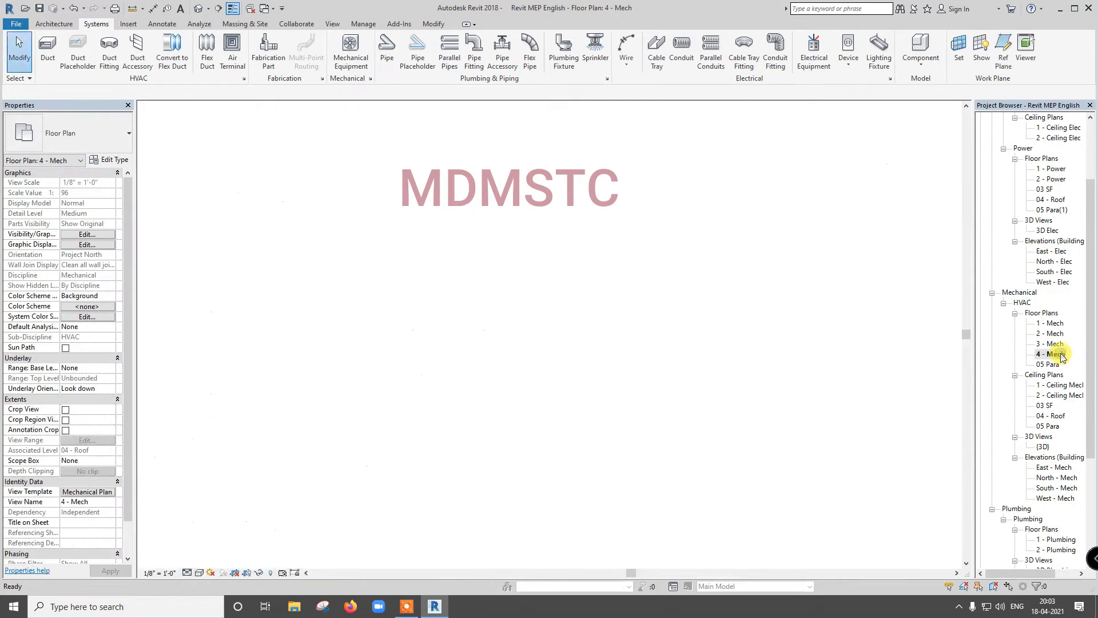
pyautogui.click(608, 212)
pyautogui.press('Left')
pyautogui.press('Left')
pyautogui.press('Left')
pyautogui.press('Left')
pyautogui.press('Left')
pyautogui.press('Left')
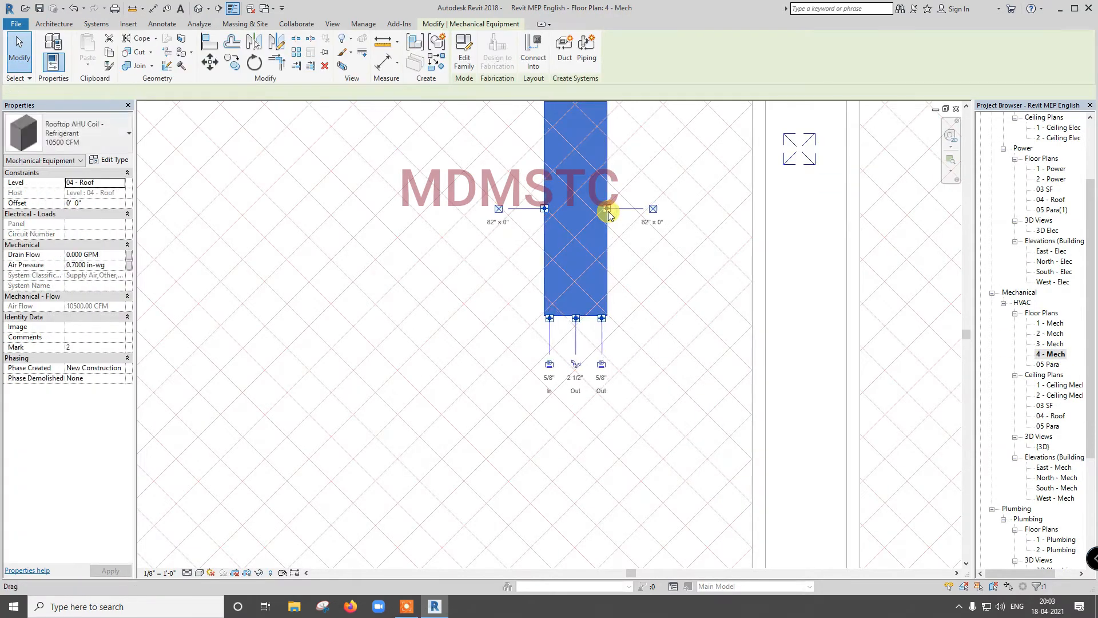
pyautogui.press('Left')
pyautogui.press('Left')
pyautogui.press('Left')
pyautogui.press('Left')
pyautogui.press('Left')
pyautogui.press('Left')
pyautogui.press('Left')
pyautogui.press('Left')
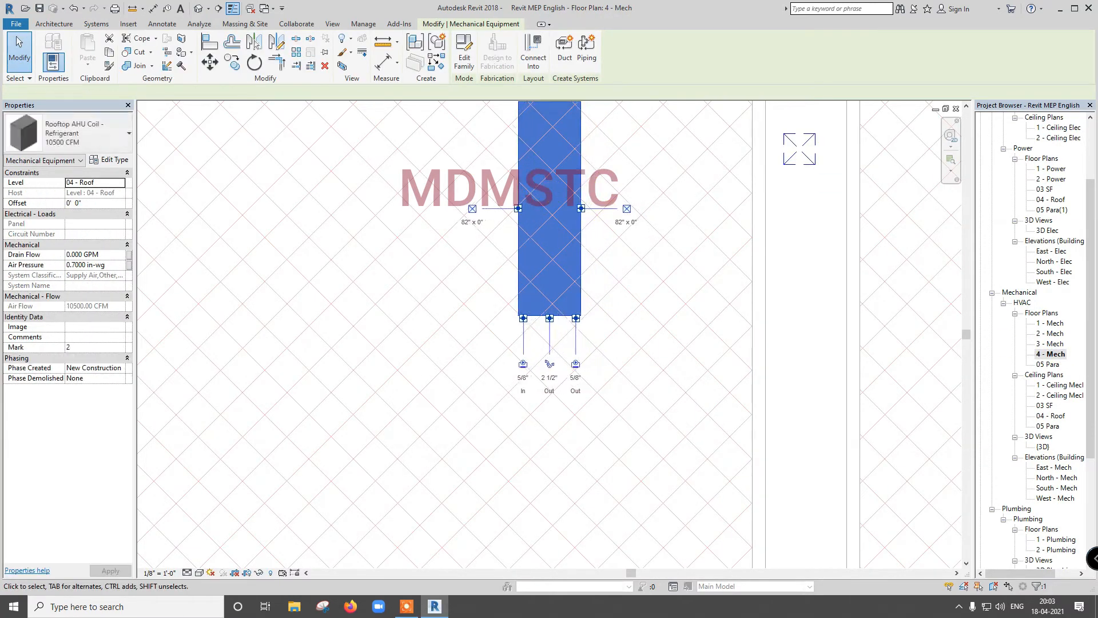
pyautogui.click(24, 60)
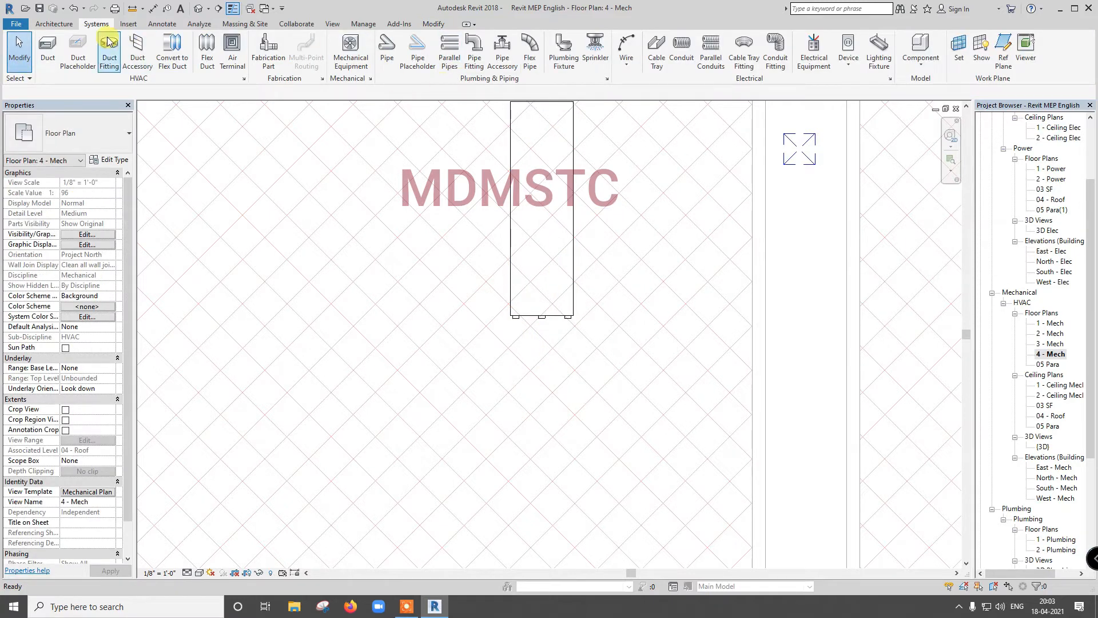
# Step: Try a 12" x 12" duct with Inherit Elevation from the AHU side facing away from the shaft, and delete the resulting piece in 3D
pyautogui.click(48, 50)
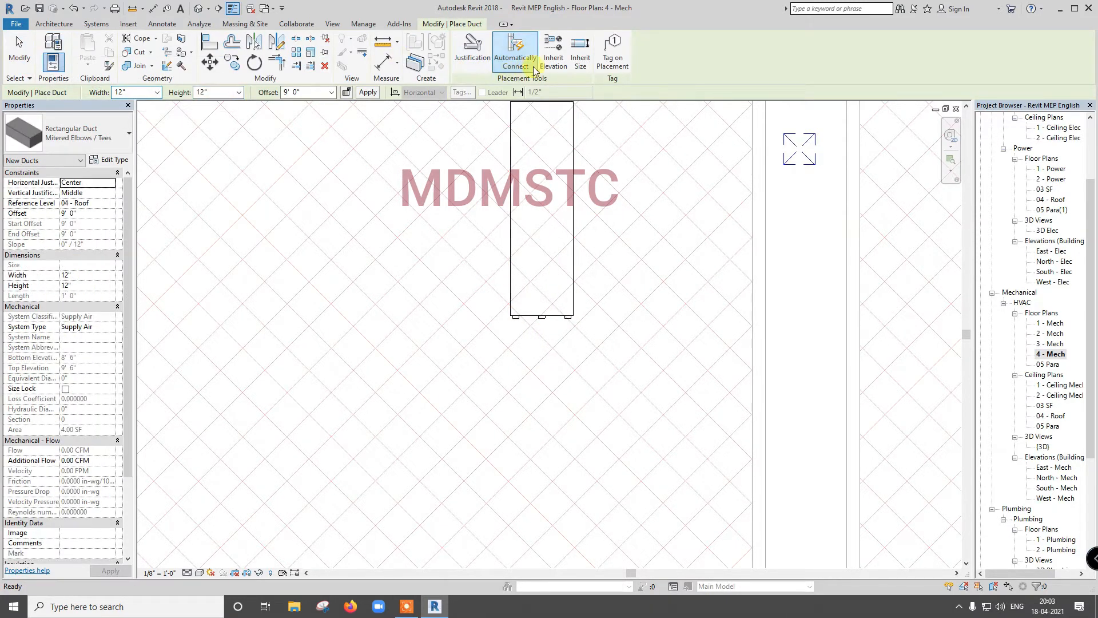
pyautogui.click(553, 51)
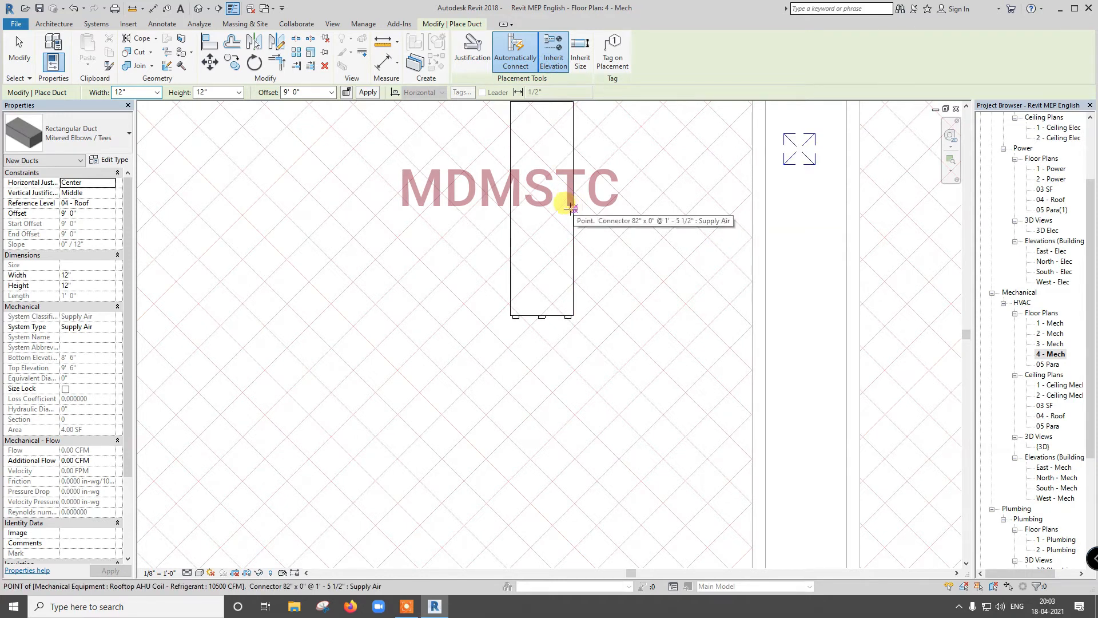
pyautogui.click(512, 210)
pyautogui.click(420, 209)
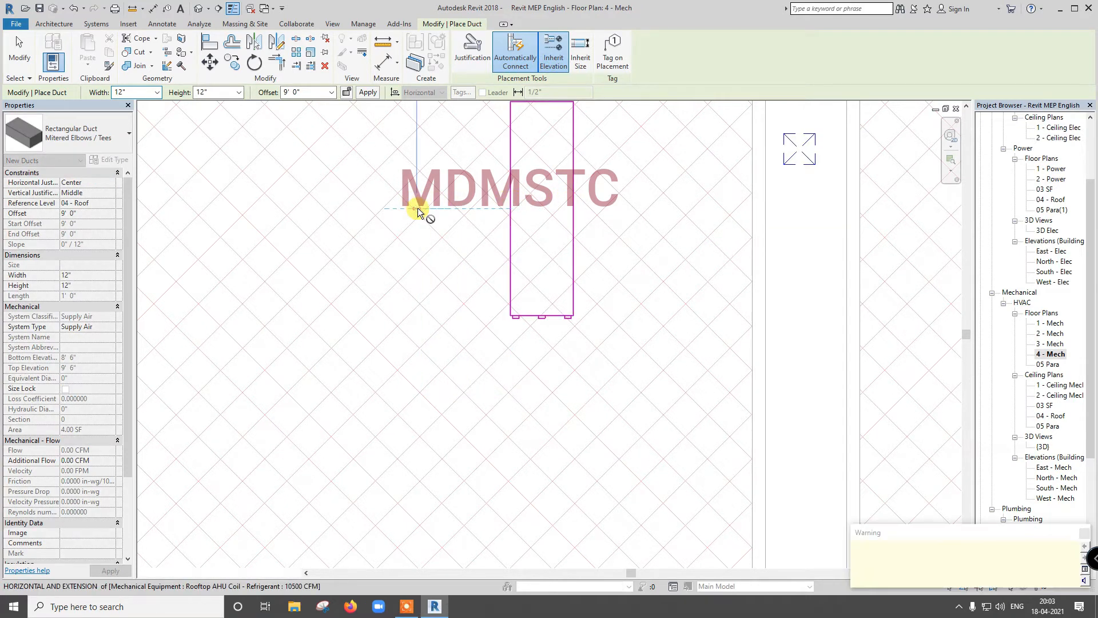
pyautogui.press('Escape')
pyautogui.press('Escape')
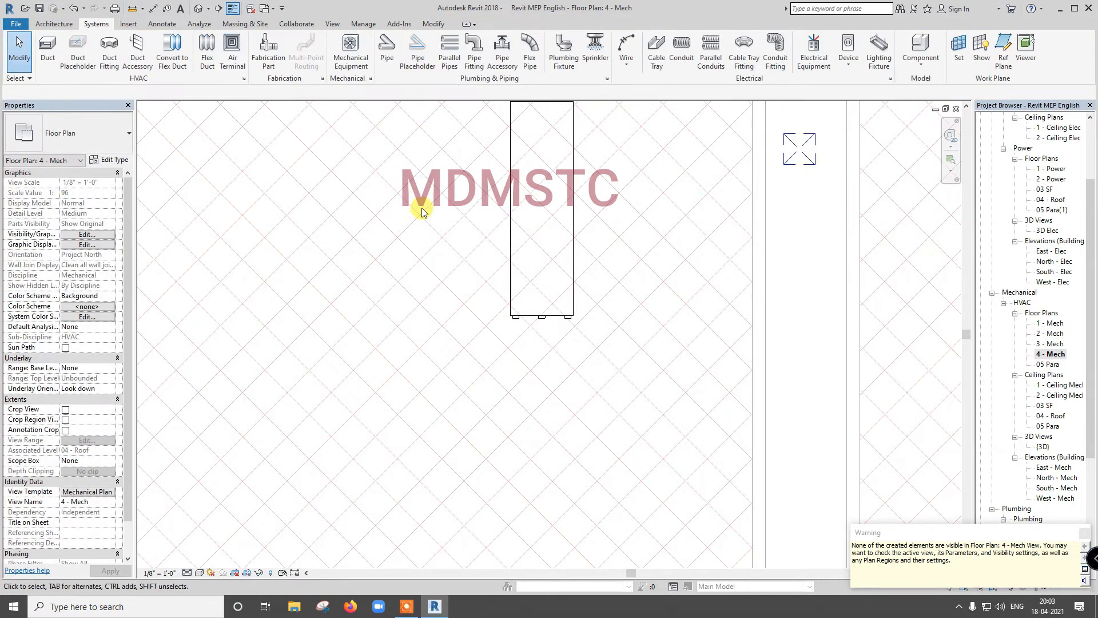
pyautogui.click(196, 10)
pyautogui.click(445, 145)
pyautogui.press('Delete')
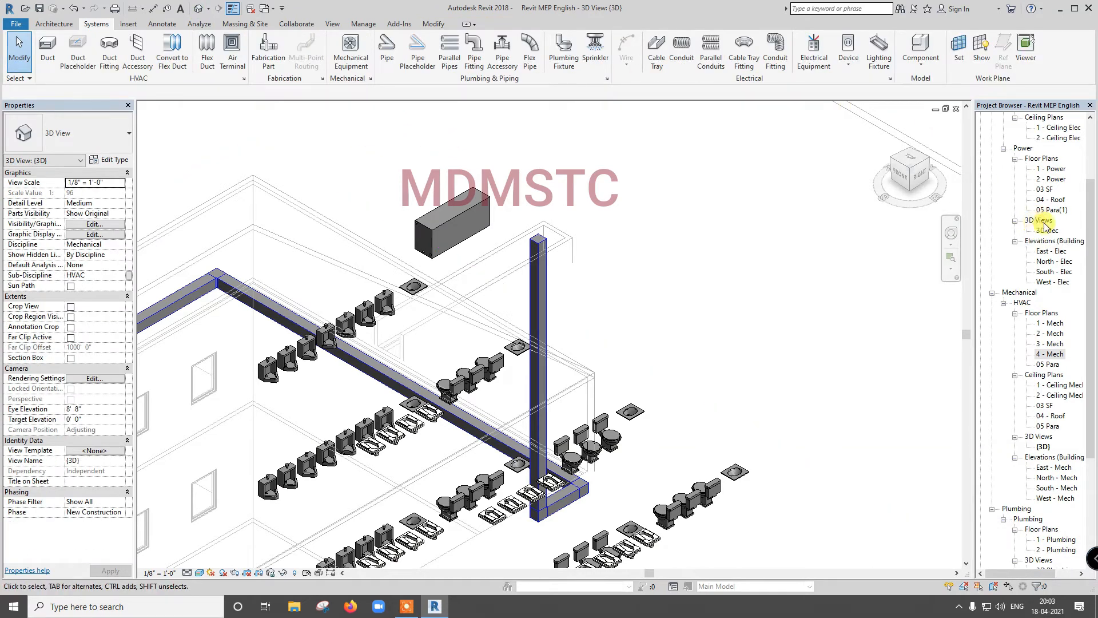
# Step: Draw a short 12" x 12" duct at 1' 5 1/2" offset from the AHU's supply connector toward the shaft in the 4 - Mech plan
pyautogui.doubleClick(1050, 354)
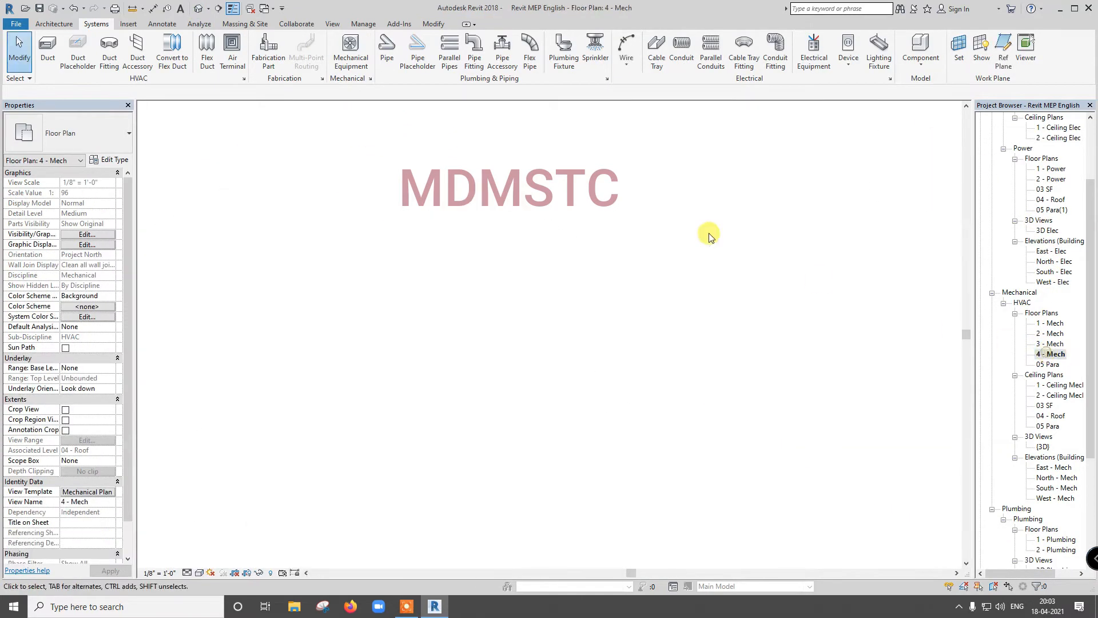
pyautogui.click(51, 45)
pyautogui.click(85, 213)
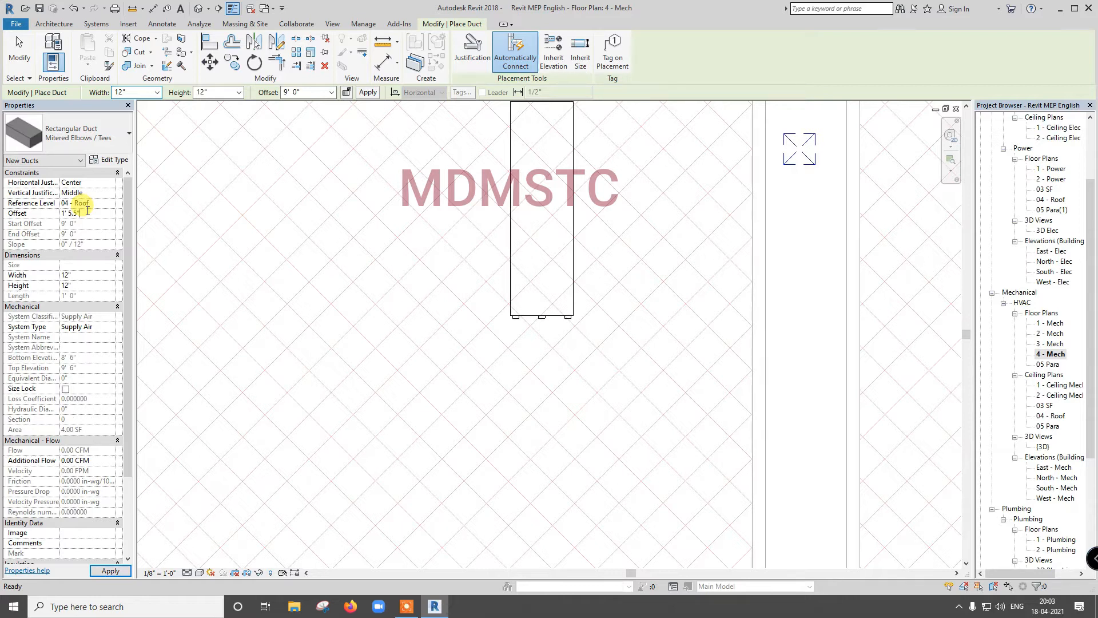
pyautogui.press('Return')
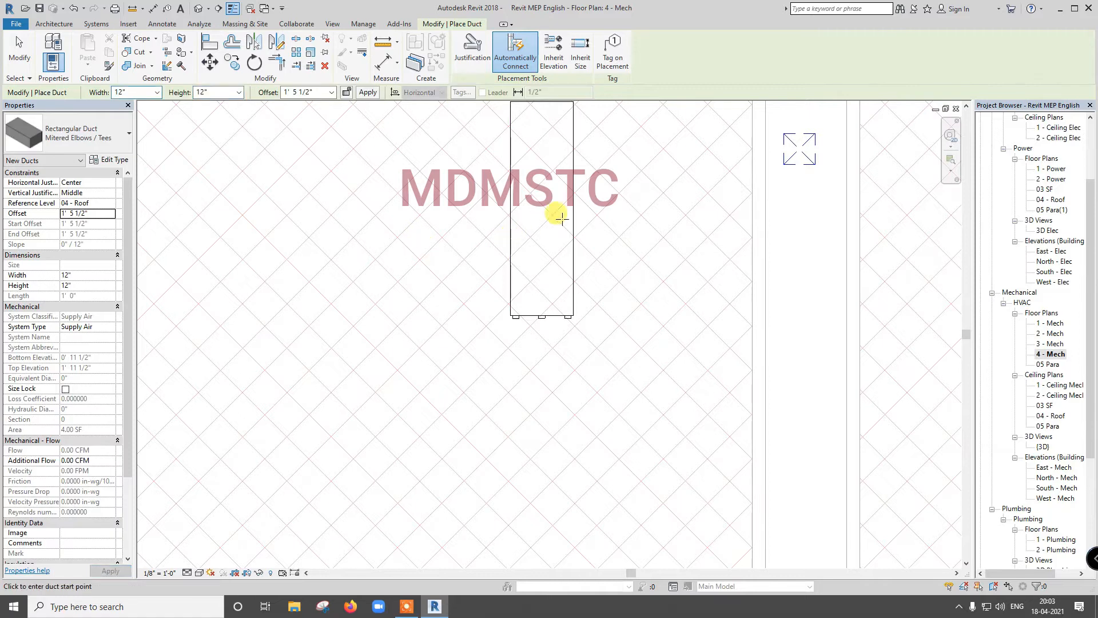
pyautogui.click(572, 201)
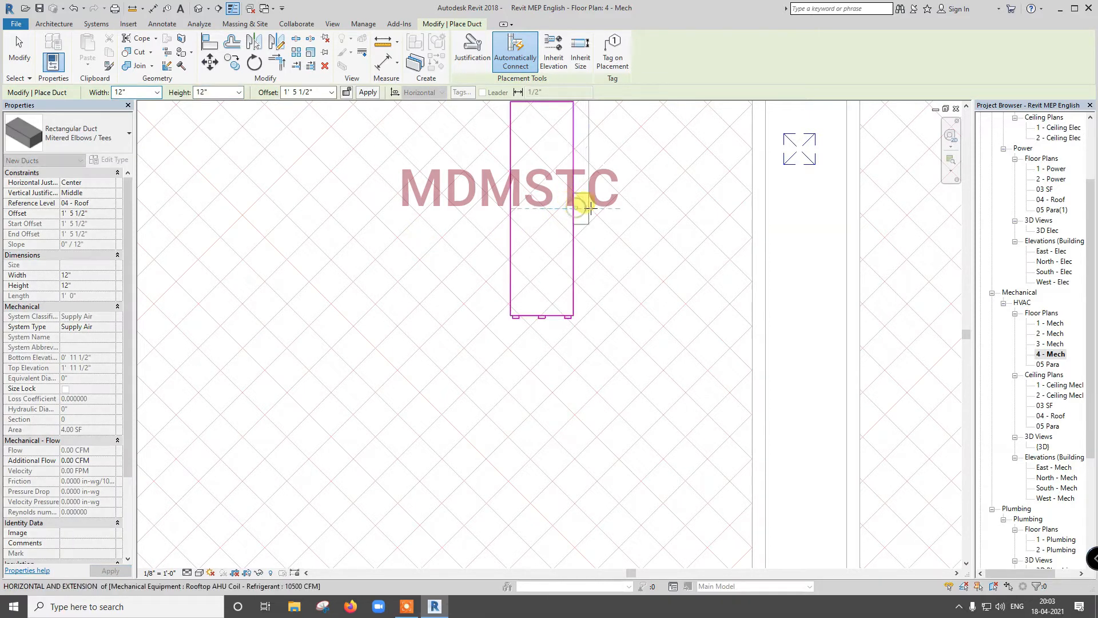
pyautogui.click(651, 209)
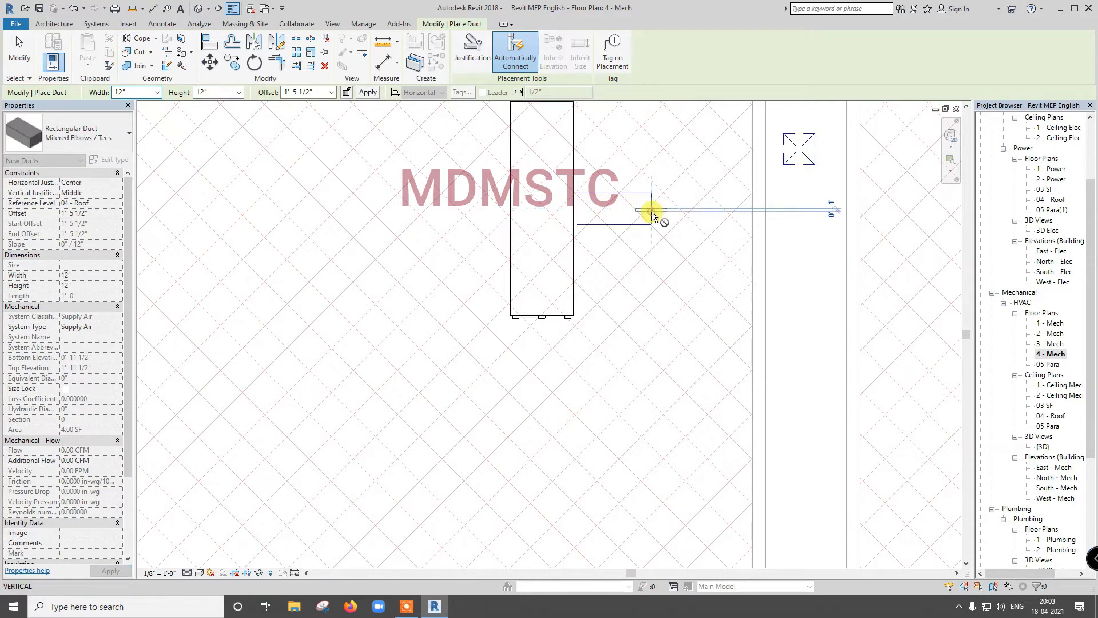
pyautogui.press('Escape')
pyautogui.press('Escape')
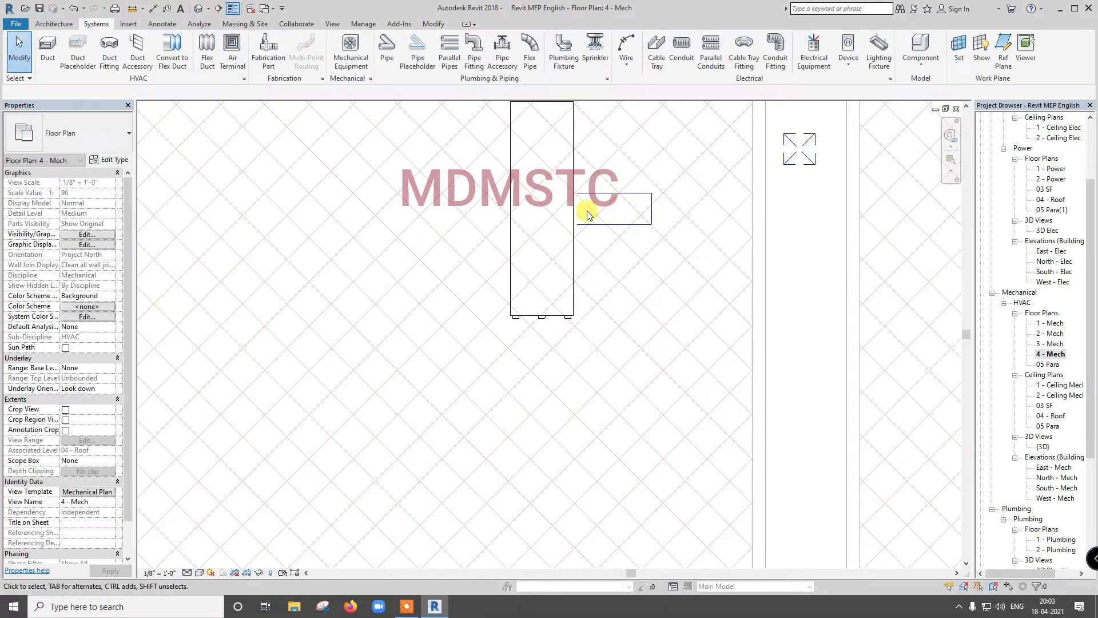
# Step: Align the short AHU duct's long edge with the matching edge of the riser in the shaft
pyautogui.click(435, 25)
pyautogui.click(209, 43)
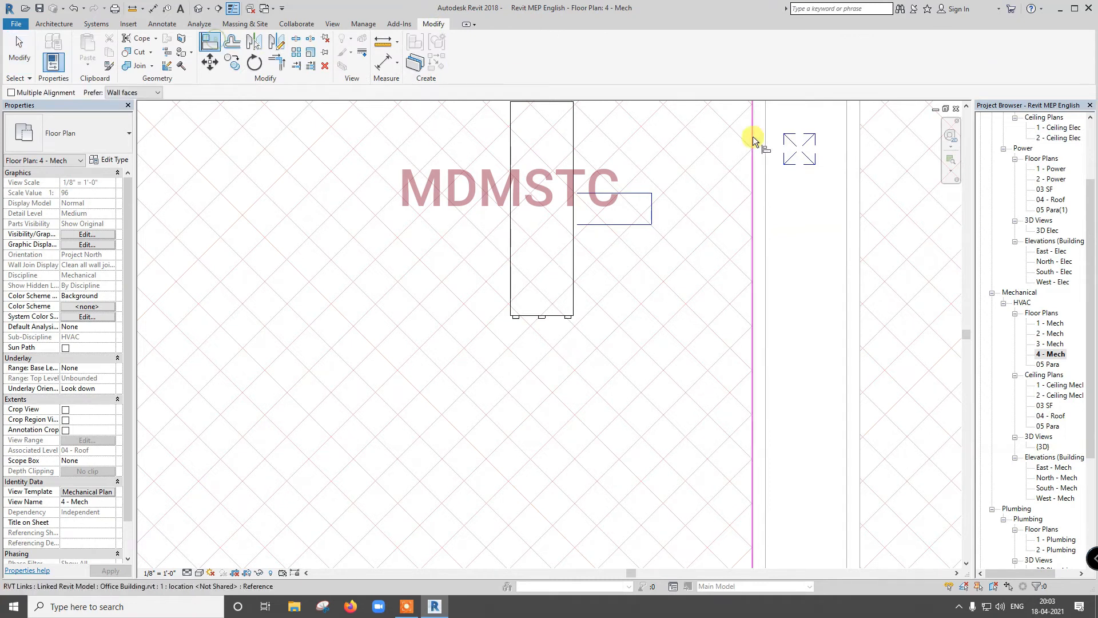
pyautogui.click(804, 131)
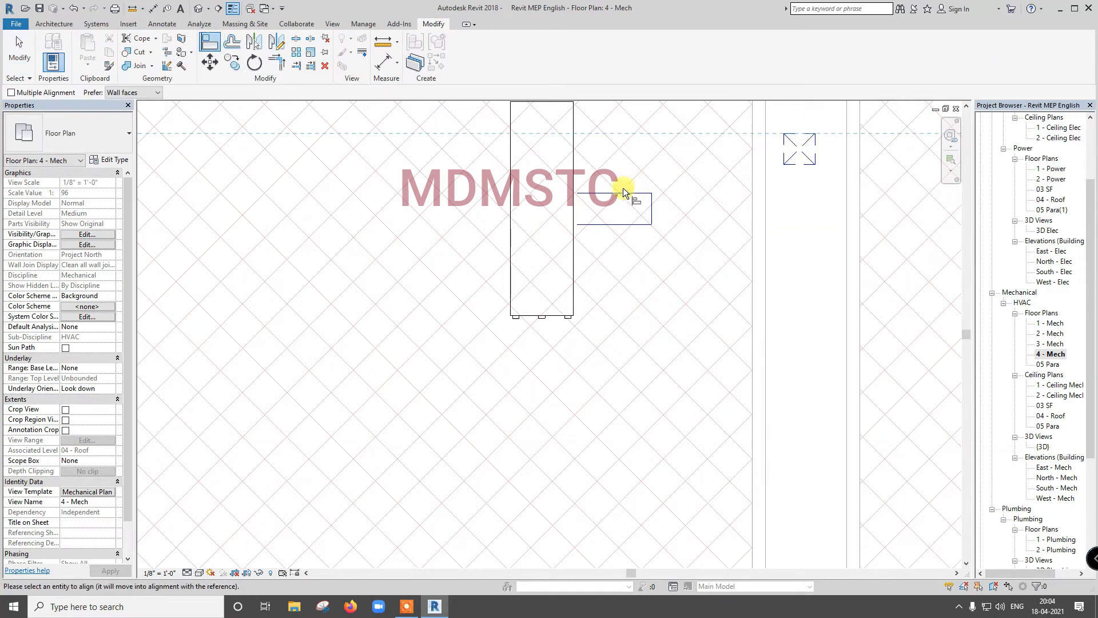
pyautogui.click(623, 193)
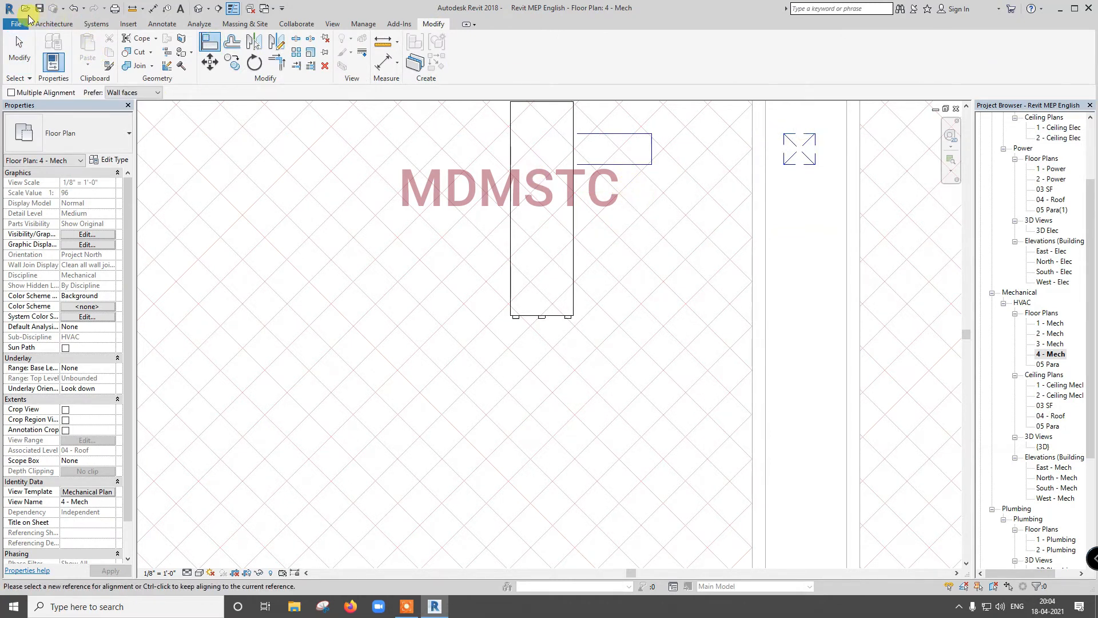
# Step: Extend the short AHU duct to the vertical riser in the 3D view with Trim/Extend Single Element
pyautogui.click(198, 8)
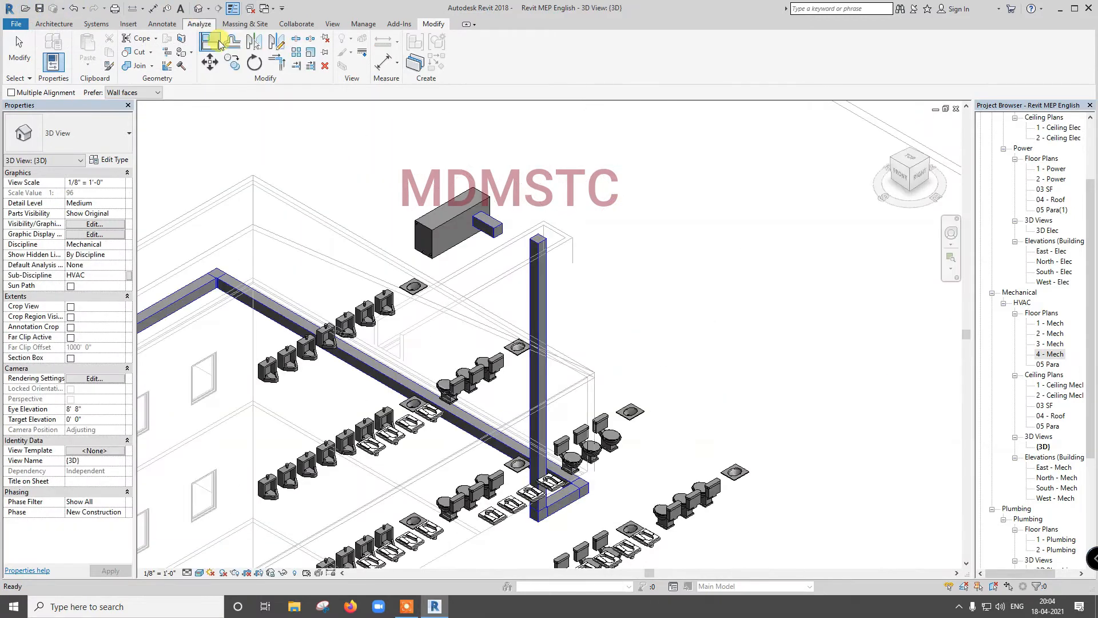
pyautogui.scroll(5, 523, 279)
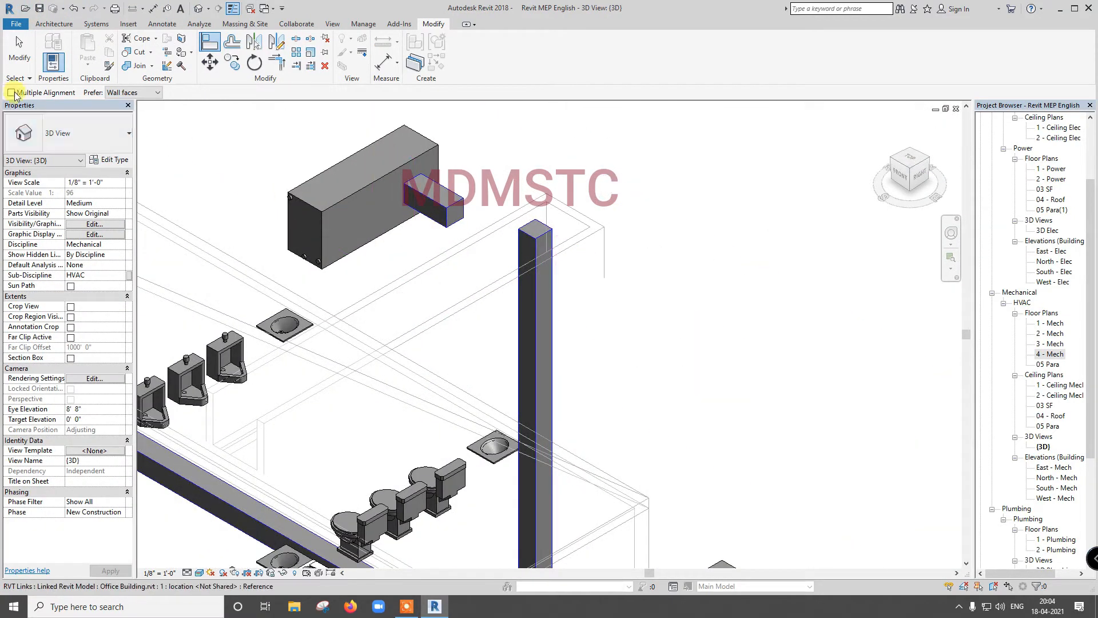
pyautogui.click(14, 64)
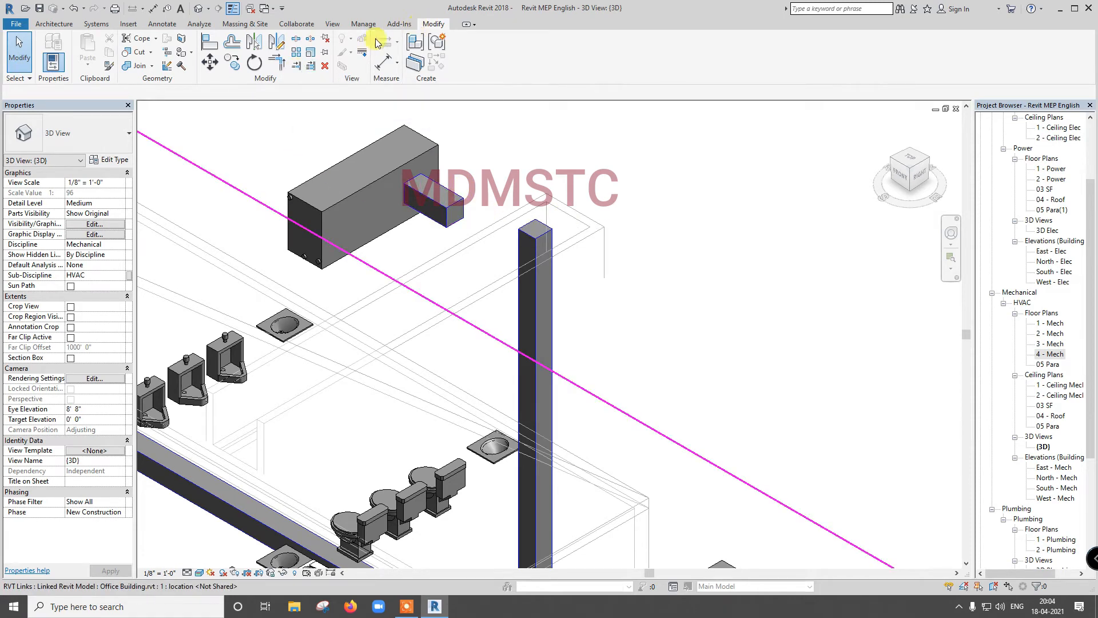
pyautogui.click(298, 66)
pyautogui.click(534, 289)
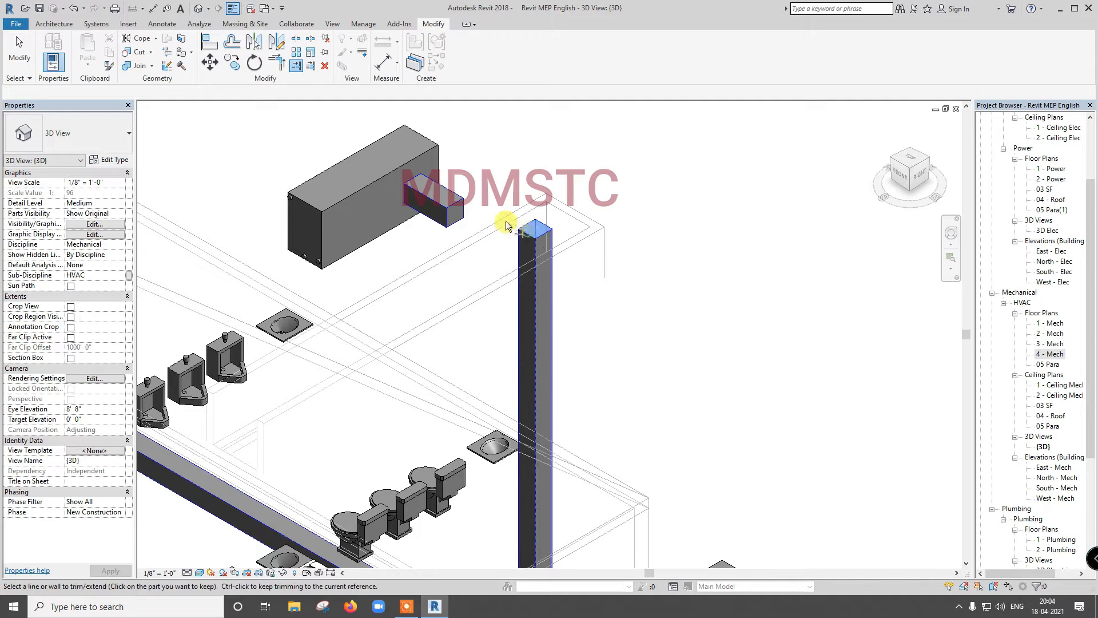
pyautogui.click(451, 207)
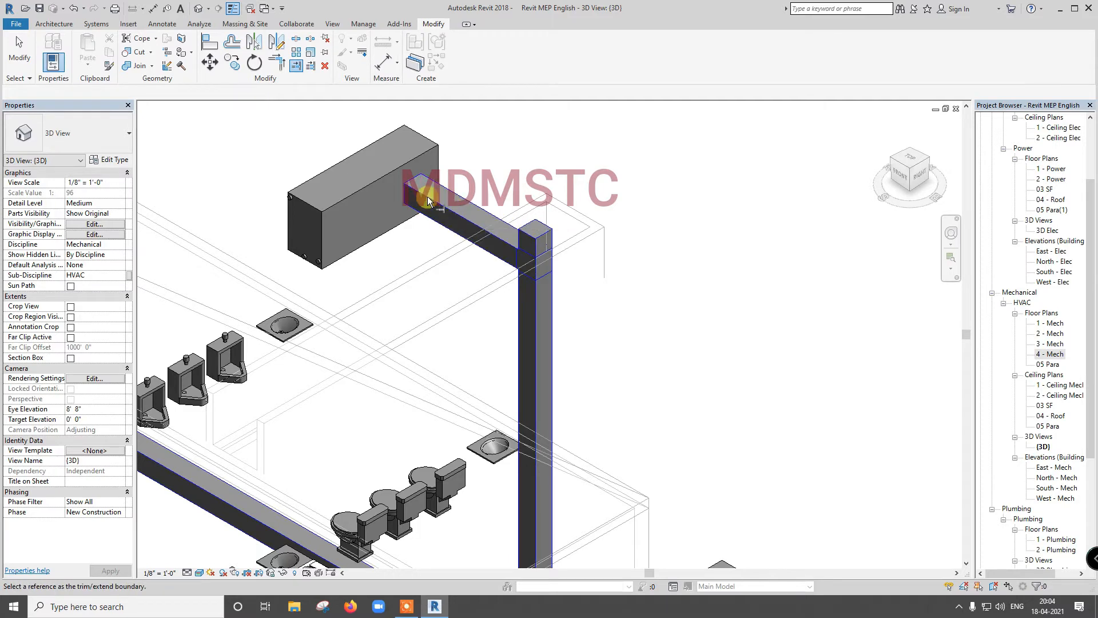
pyautogui.click(19, 54)
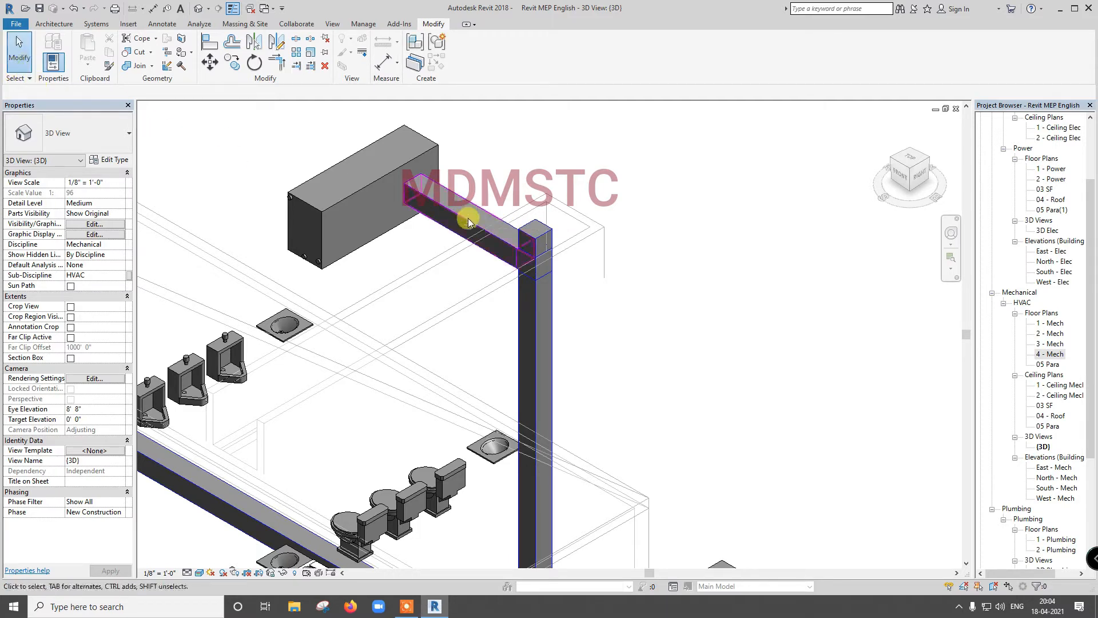
# Step: Delete the leftover riser stub above the tee and convert the rectangular tee to an elbow
pyautogui.click(526, 233)
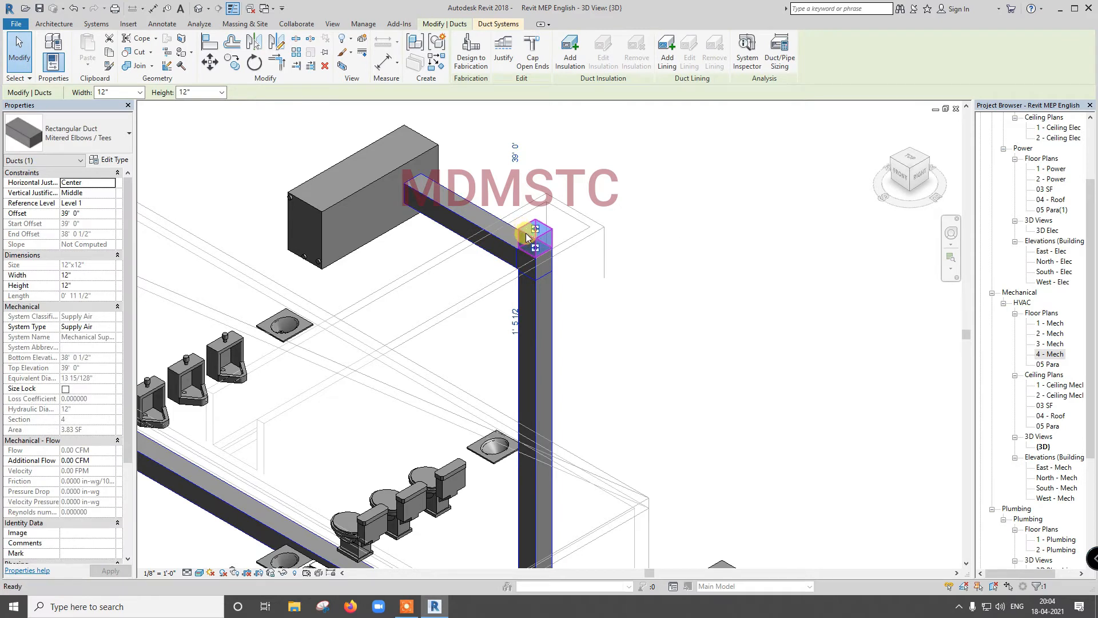
pyautogui.press('Delete')
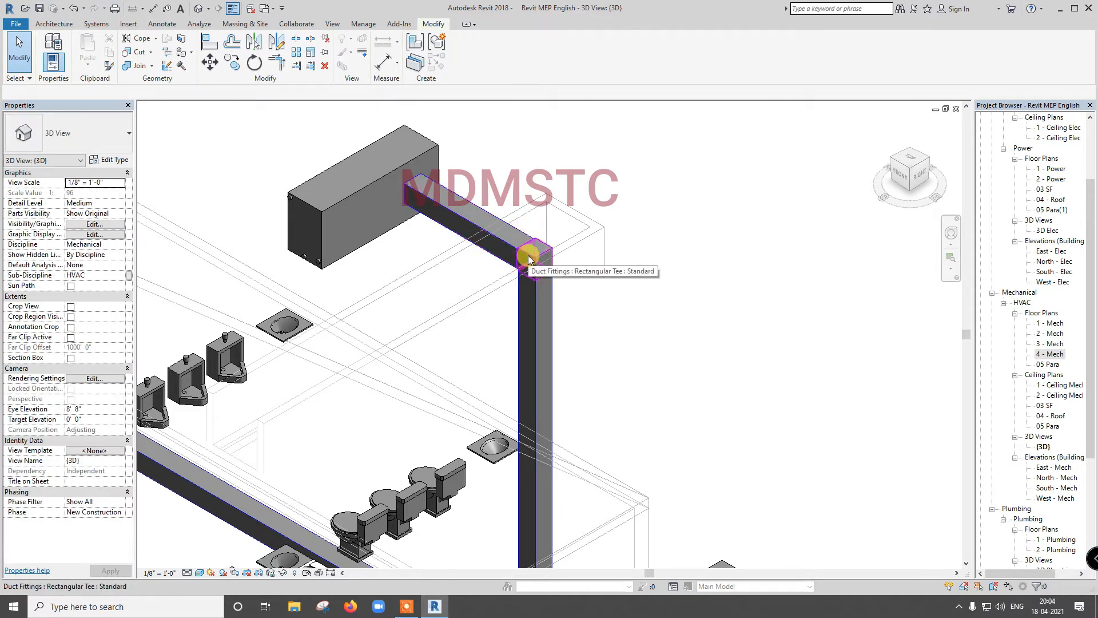
pyautogui.click(529, 258)
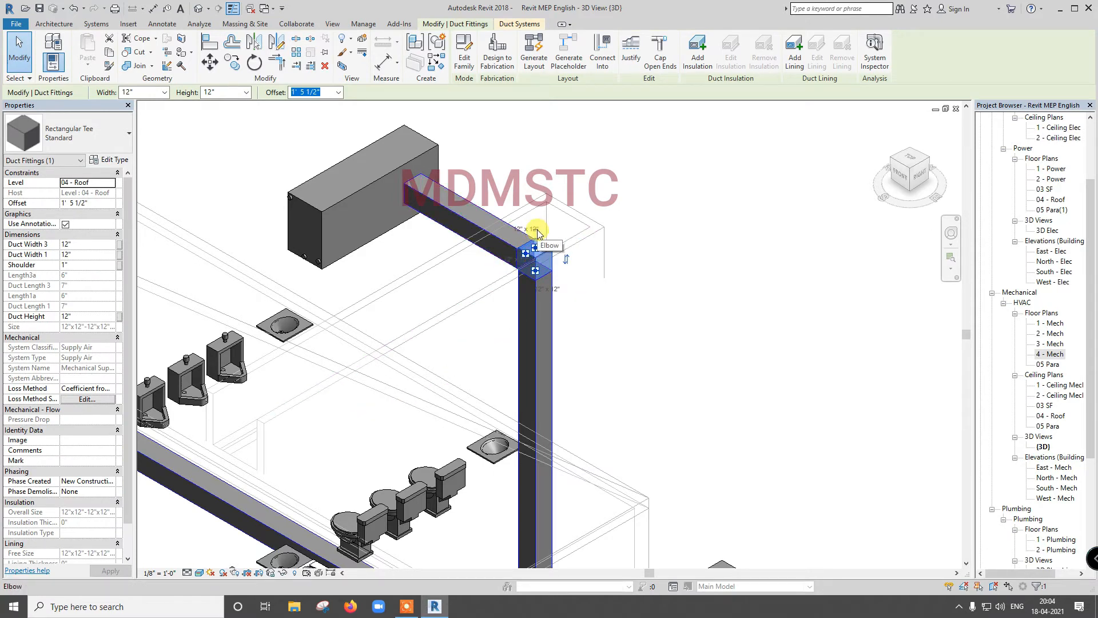
pyautogui.click(537, 232)
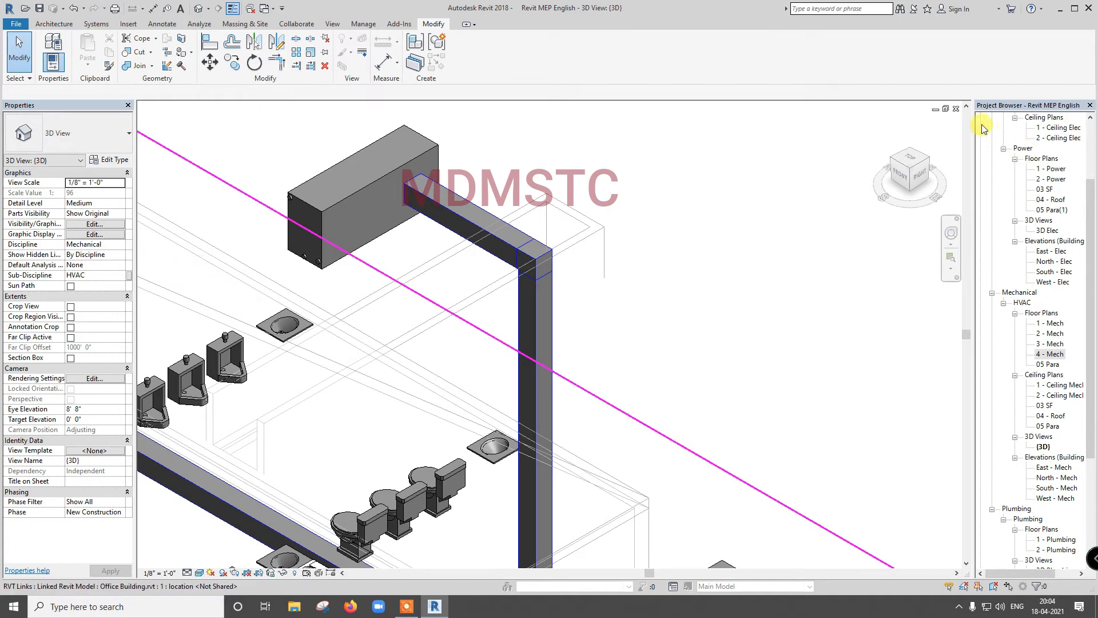
# Step: Close the 3D view and examine the AHU connection in the 4 - Mech plan and the terminal and duct layout in the 1 - Mech plan
pyautogui.click(956, 108)
pyautogui.scroll(-2, 592, 219)
pyautogui.scroll(-4, 592, 219)
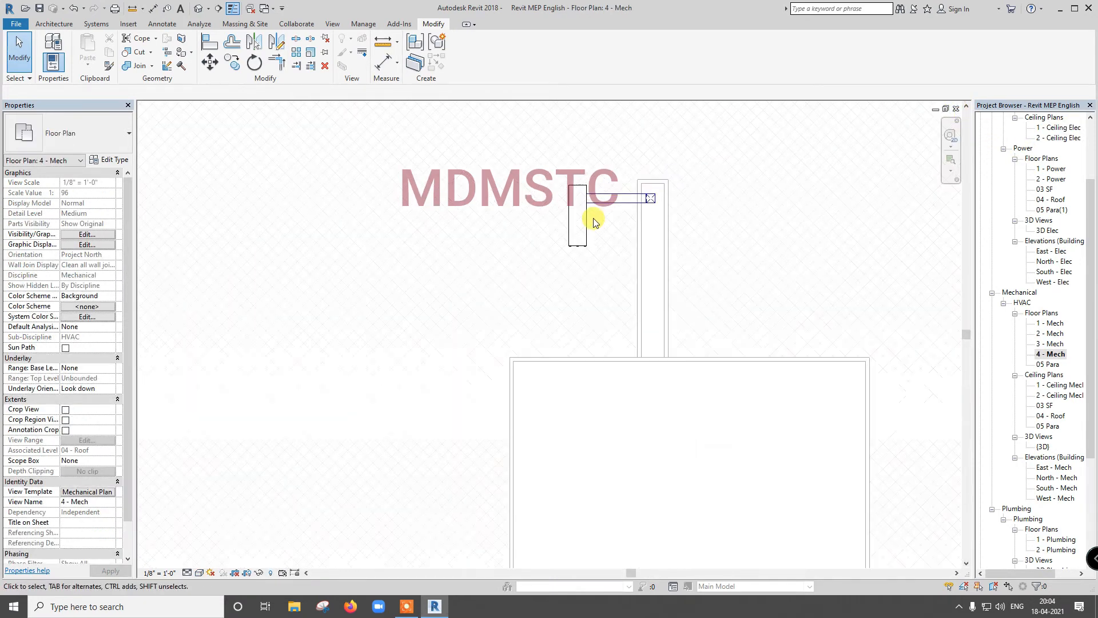
pyautogui.doubleClick(1054, 323)
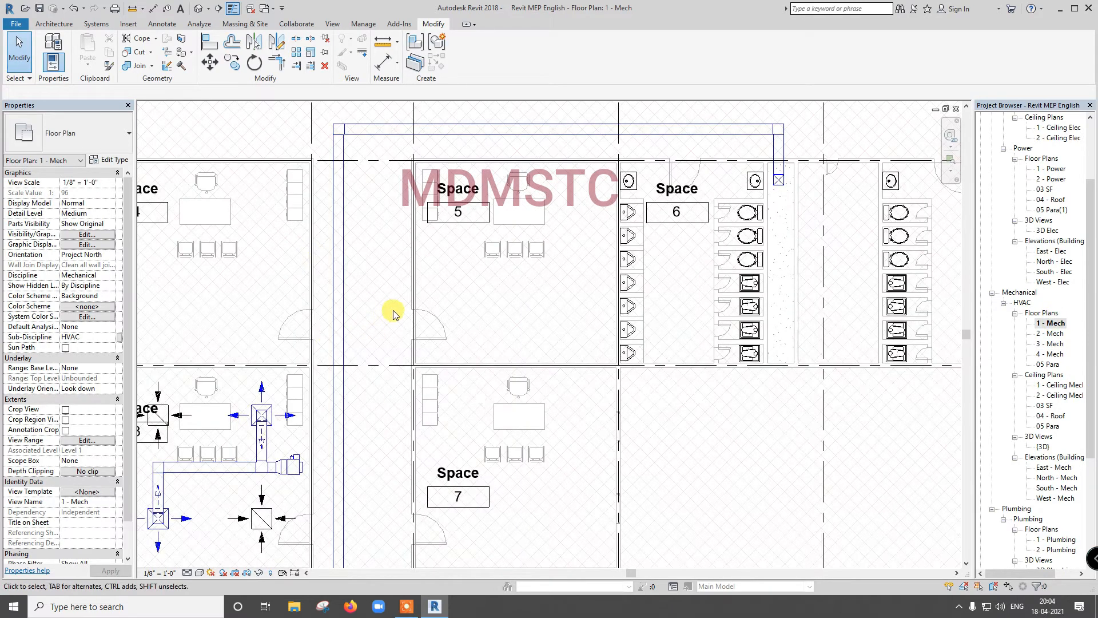
pyautogui.scroll(1, 355, 389)
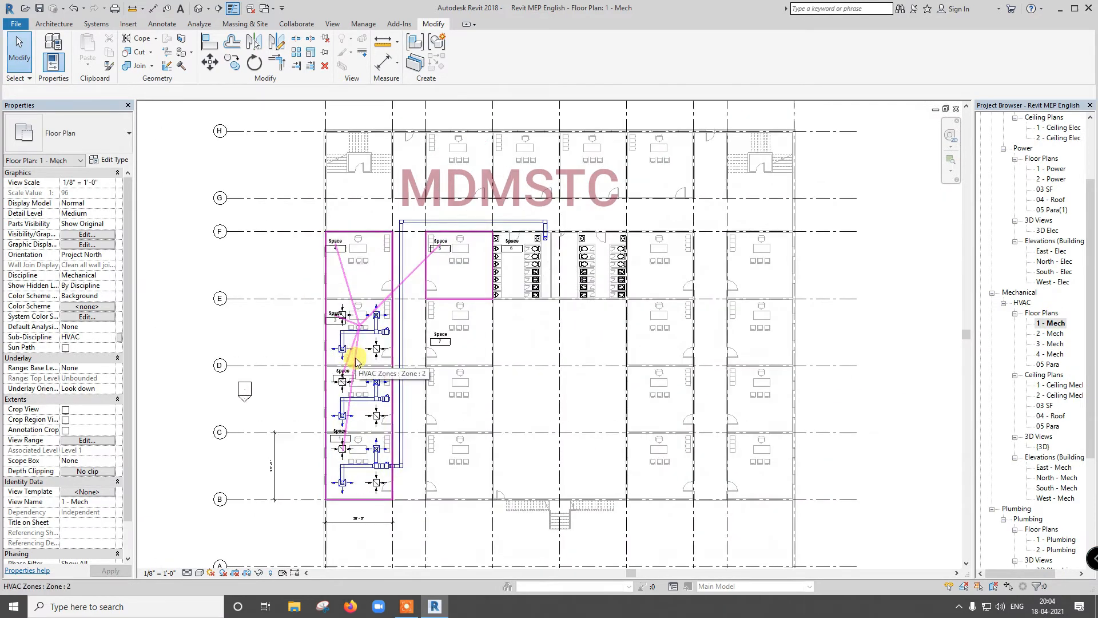
pyautogui.scroll(1, 355, 358)
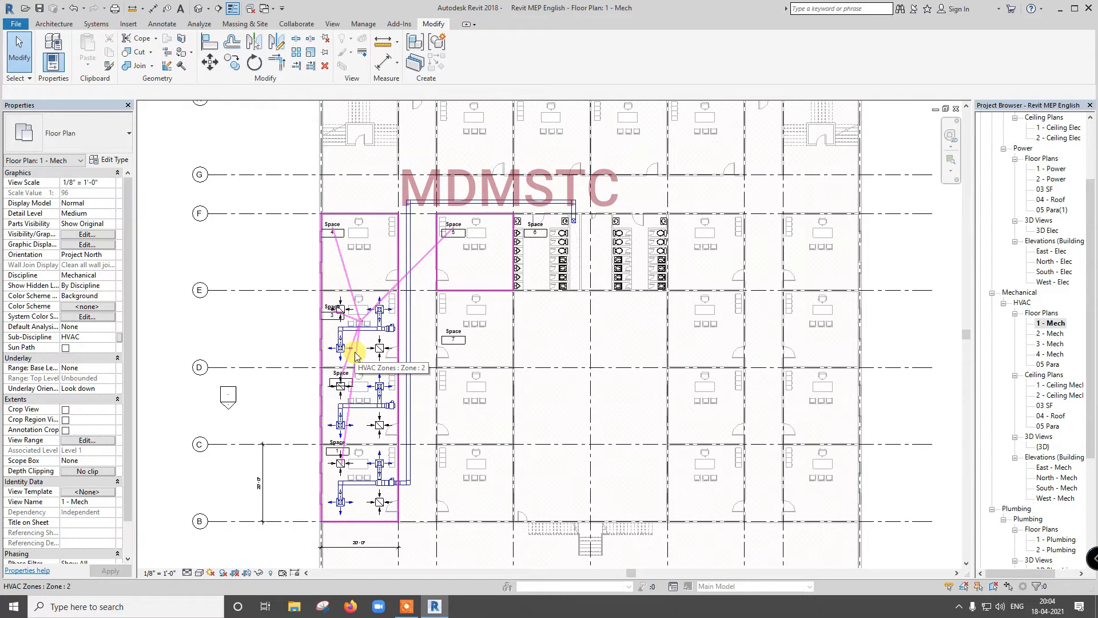
pyautogui.scroll(-1, 362, 351)
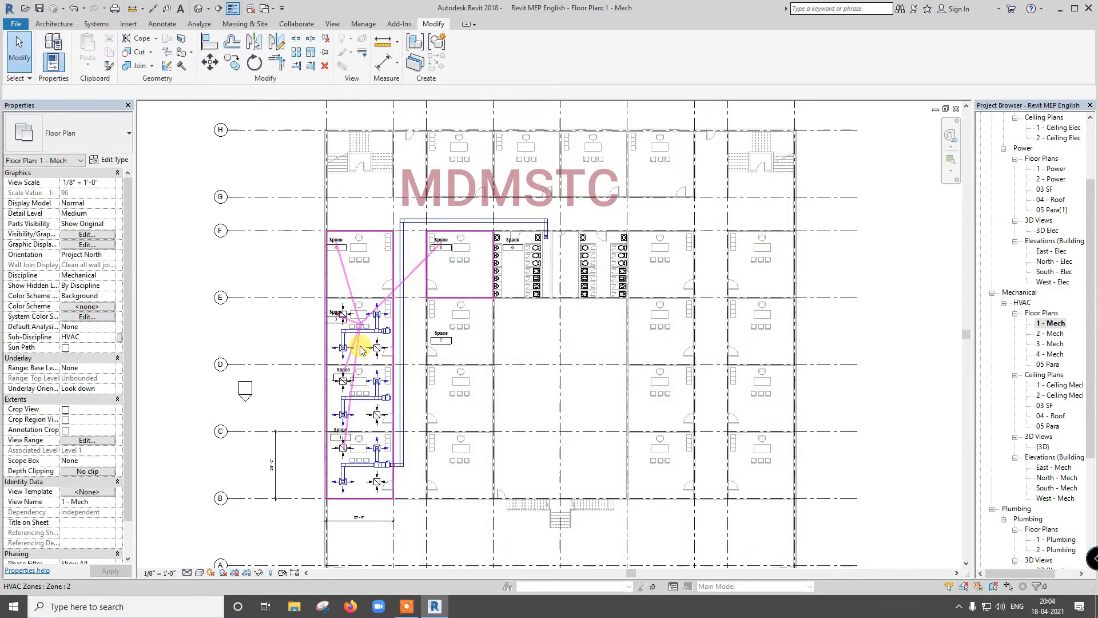
pyautogui.scroll(3, 361, 350)
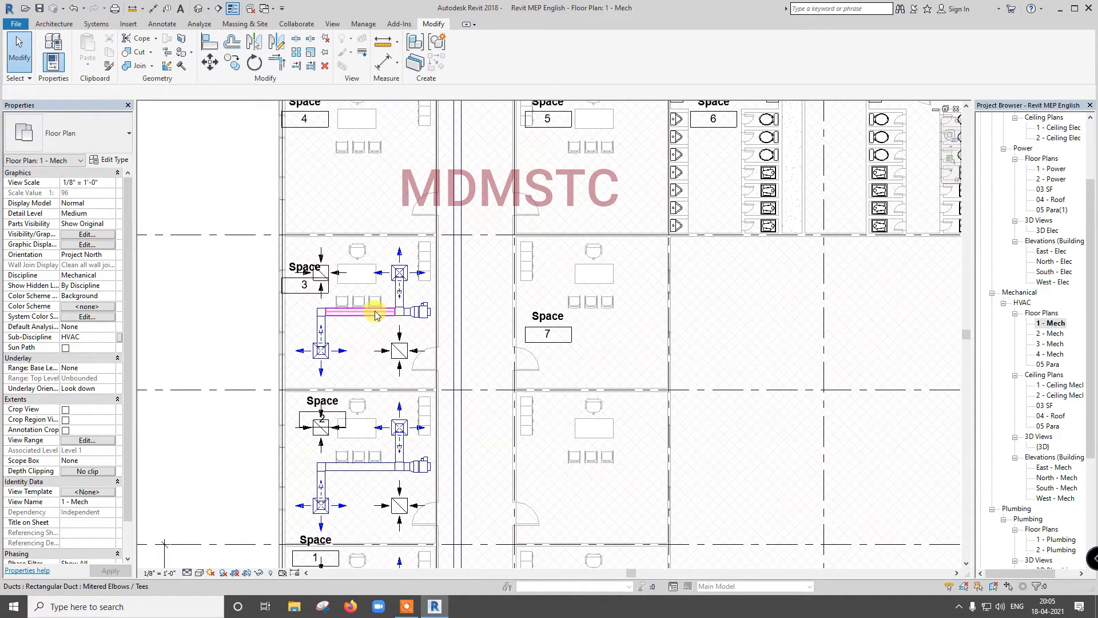
pyautogui.scroll(-3, 375, 315)
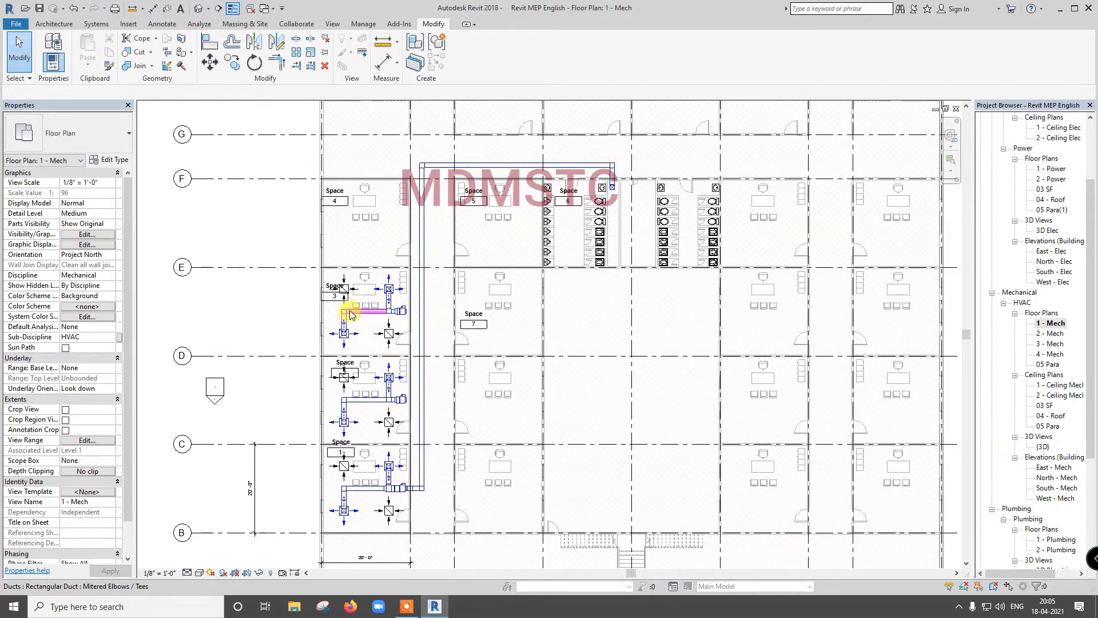
pyautogui.scroll(-2, 354, 305)
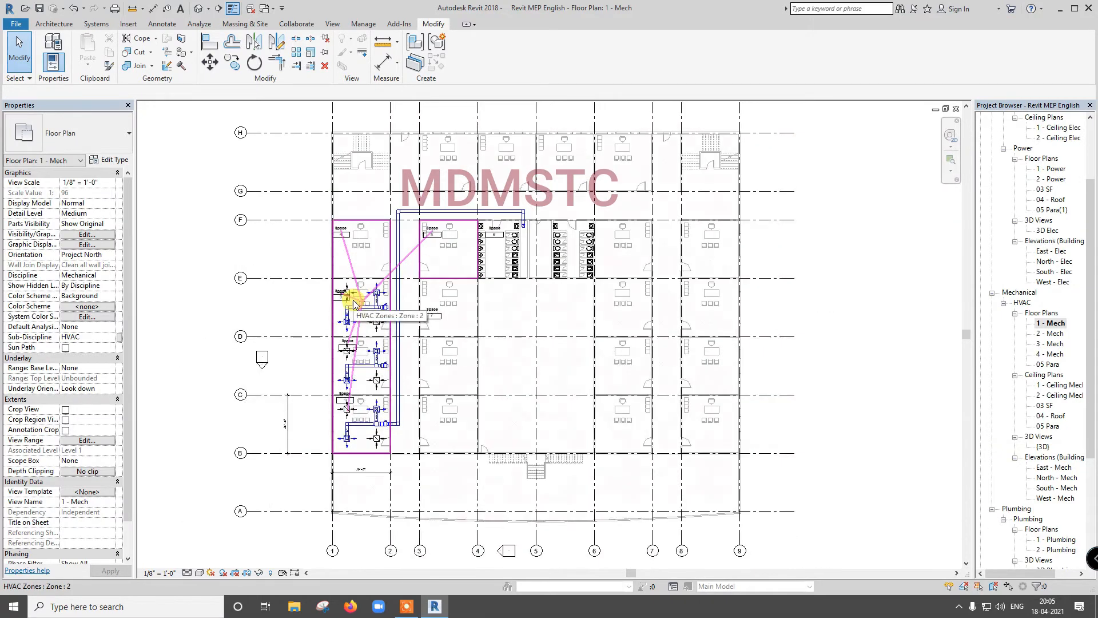
pyautogui.scroll(3, 379, 304)
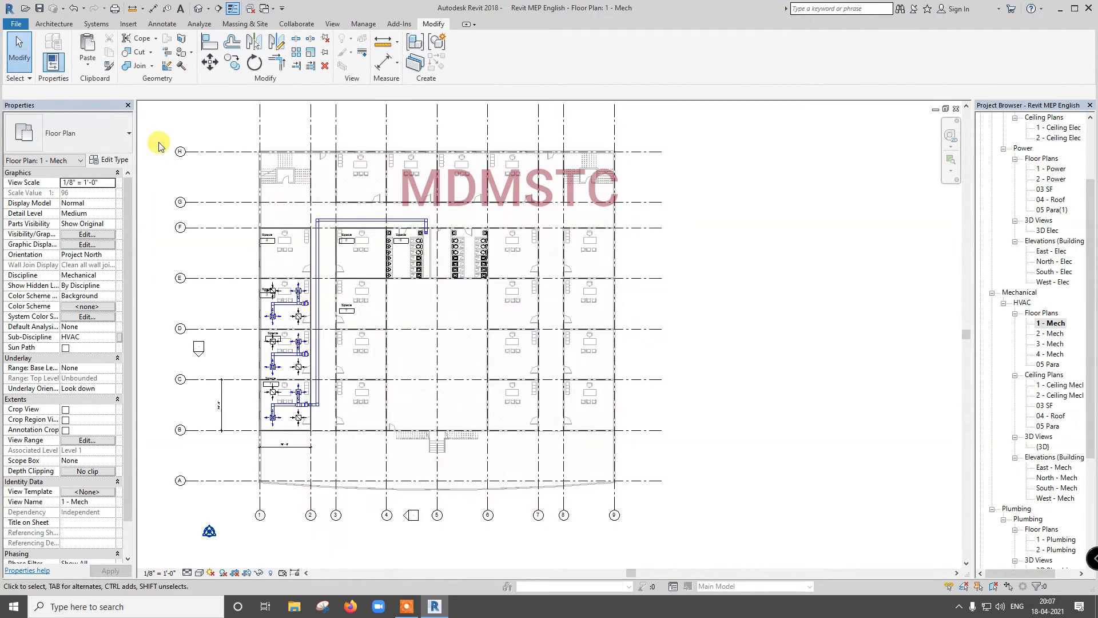
# Step: Filter the window-selected first-floor HVAC layout to Air Terminals, Duct Fittings, Ducts and Mechanical Equipment only
pyautogui.moveTo(159, 137); pyautogui.dragTo(401, 484)
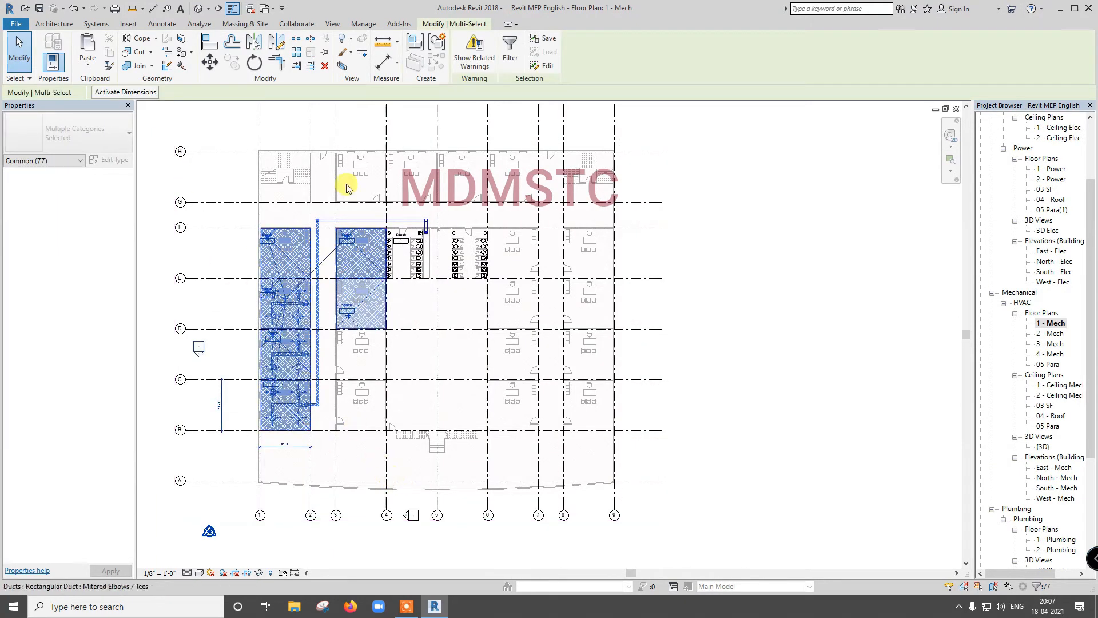
pyautogui.click(511, 53)
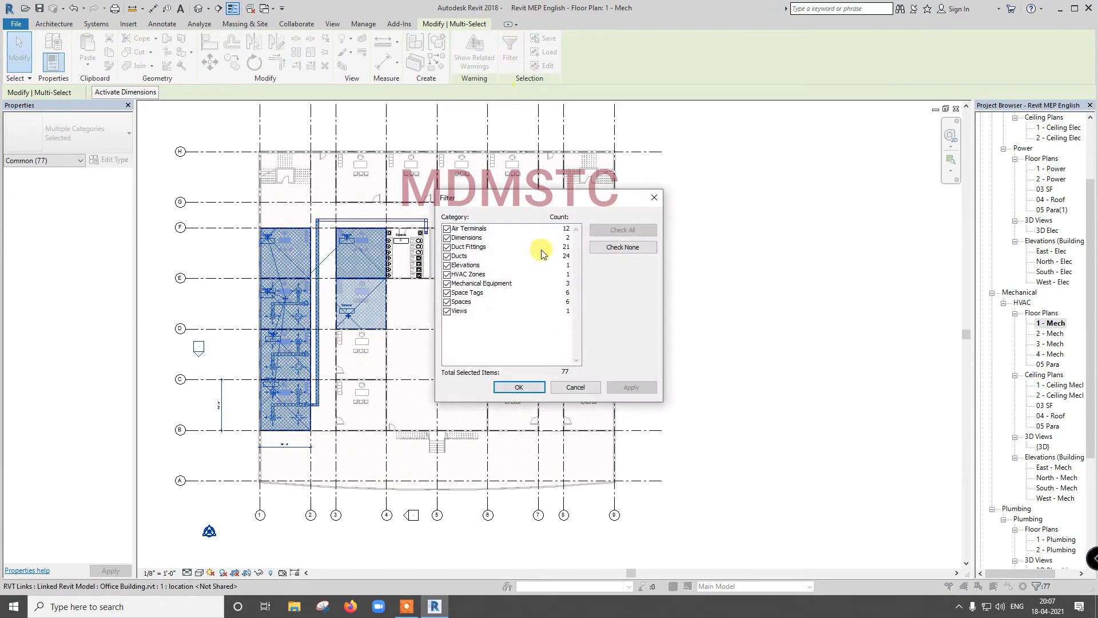
pyautogui.click(623, 247)
pyautogui.click(447, 228)
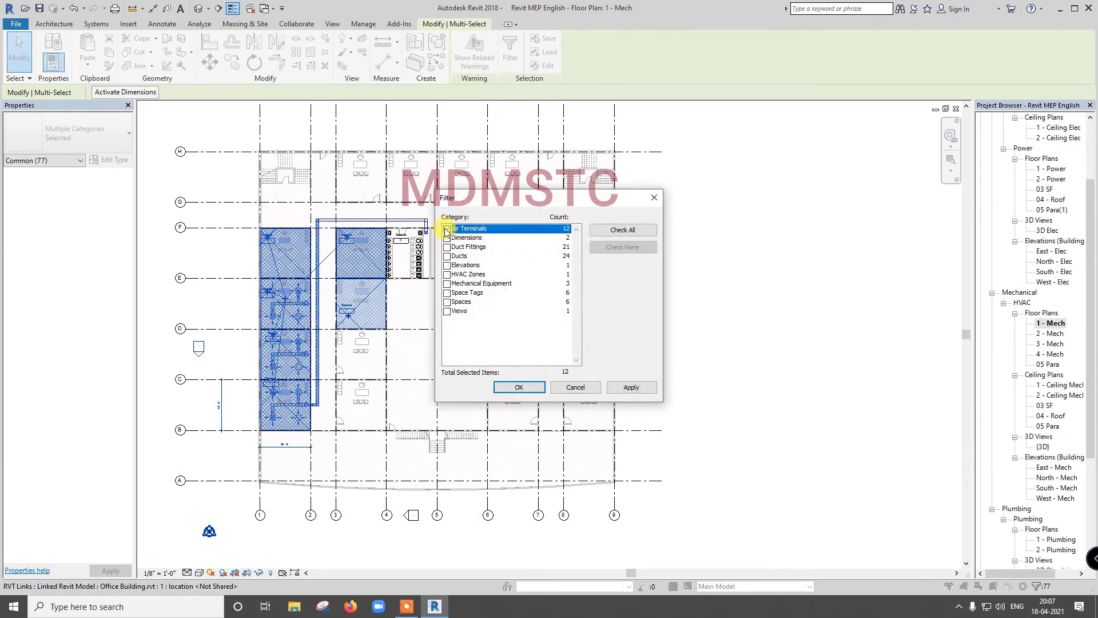
pyautogui.click(447, 247)
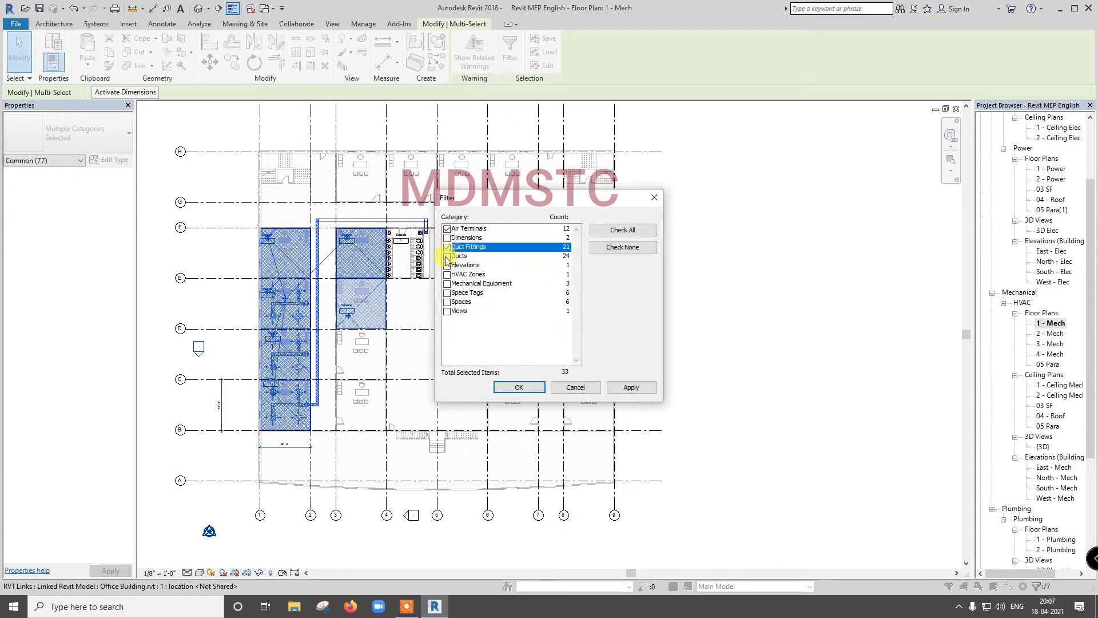
pyautogui.click(448, 256)
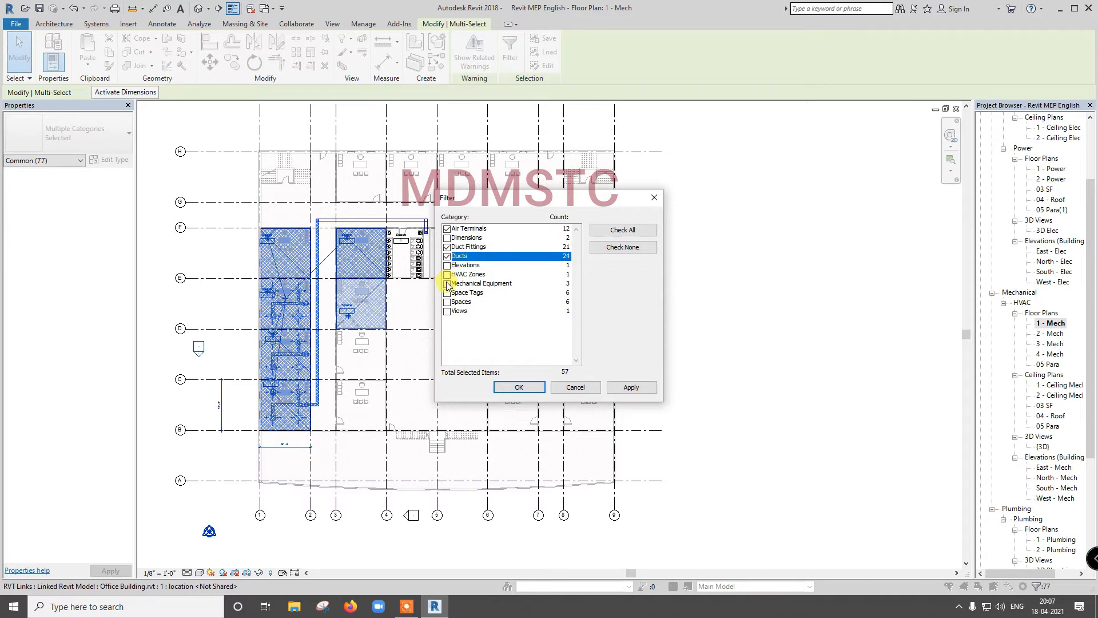
pyautogui.click(448, 284)
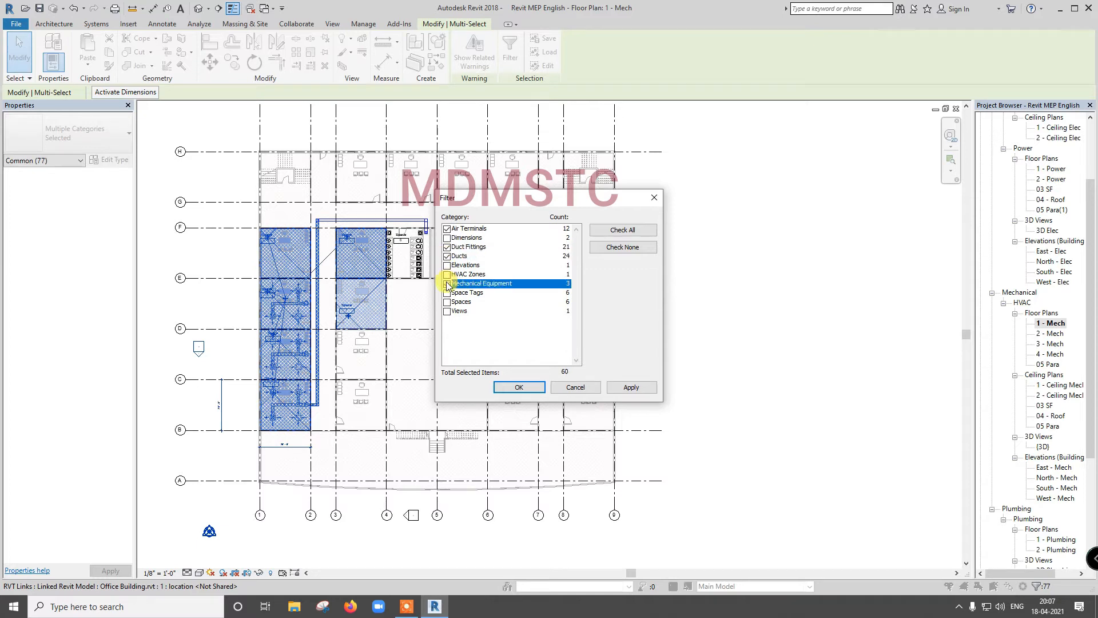
pyautogui.click(519, 387)
# Step: Add the horizontal corridor main duct and the elbow at its shaft end to the selection
pyautogui.scroll(4, 400, 236)
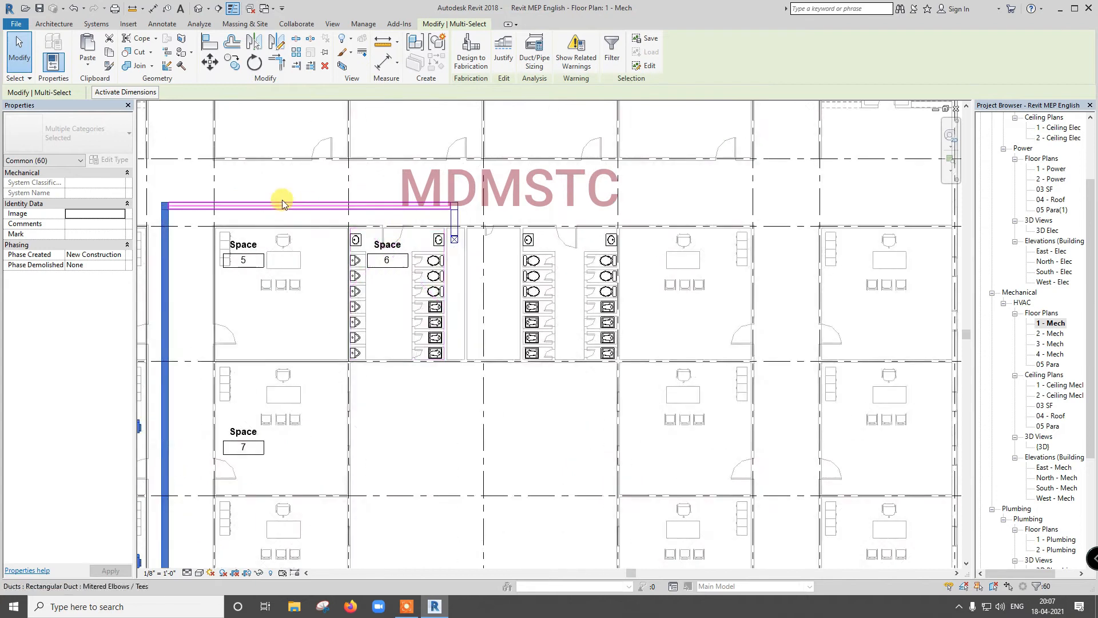
pyautogui.scroll(1, 280, 200)
pyautogui.keyDown('ctrl'); pyautogui.click(324, 207); pyautogui.keyUp('ctrl')
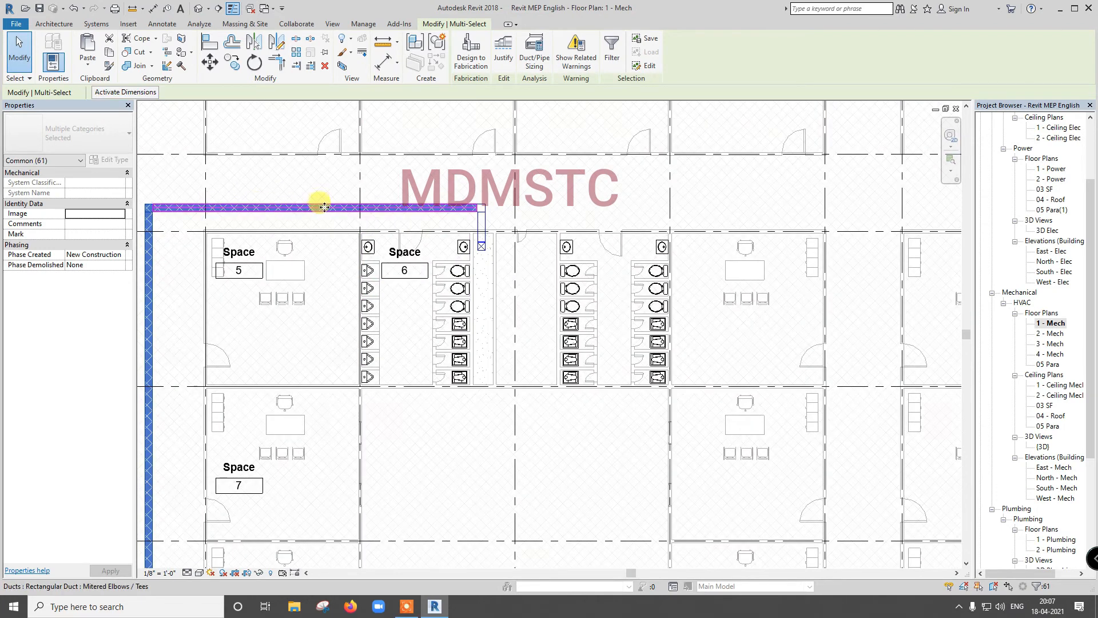
pyautogui.scroll(1, 433, 206)
pyautogui.keyDown('ctrl'); pyautogui.click(502, 204); pyautogui.keyUp('ctrl')
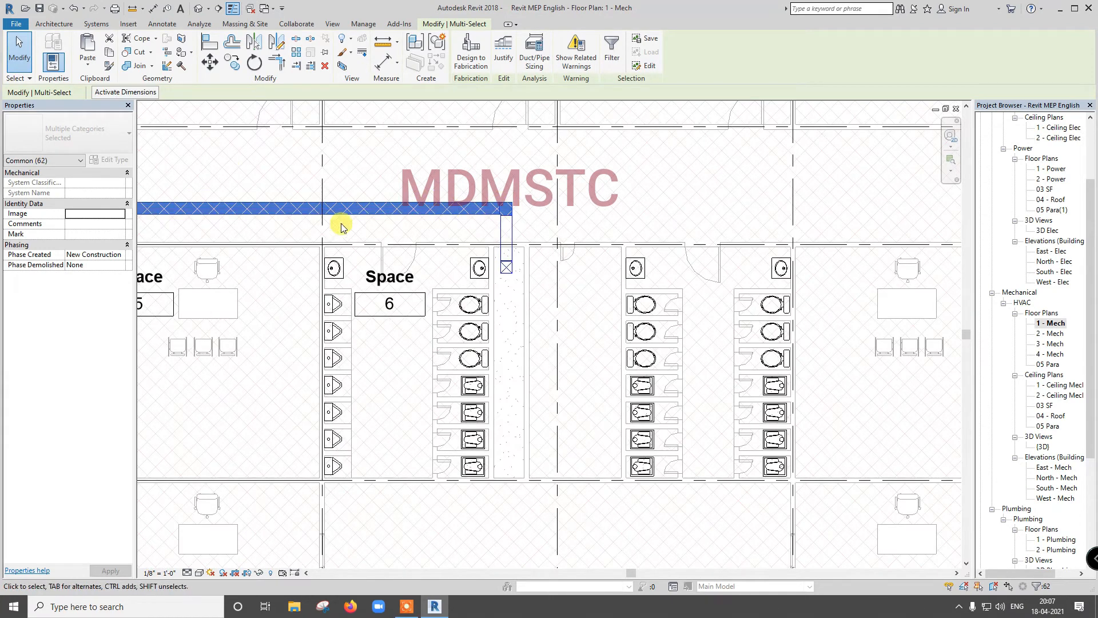
# Step: Copy the selected HVAC elements and paste them aligned to the levels Level 2 and 03 SF
pyautogui.click(110, 54)
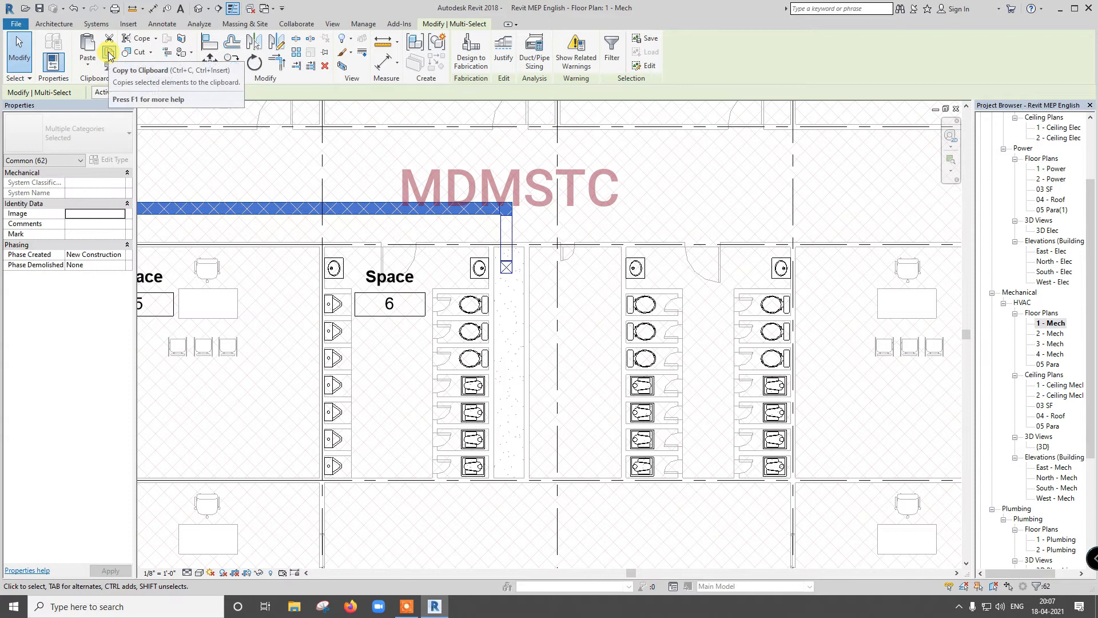
pyautogui.click(109, 56)
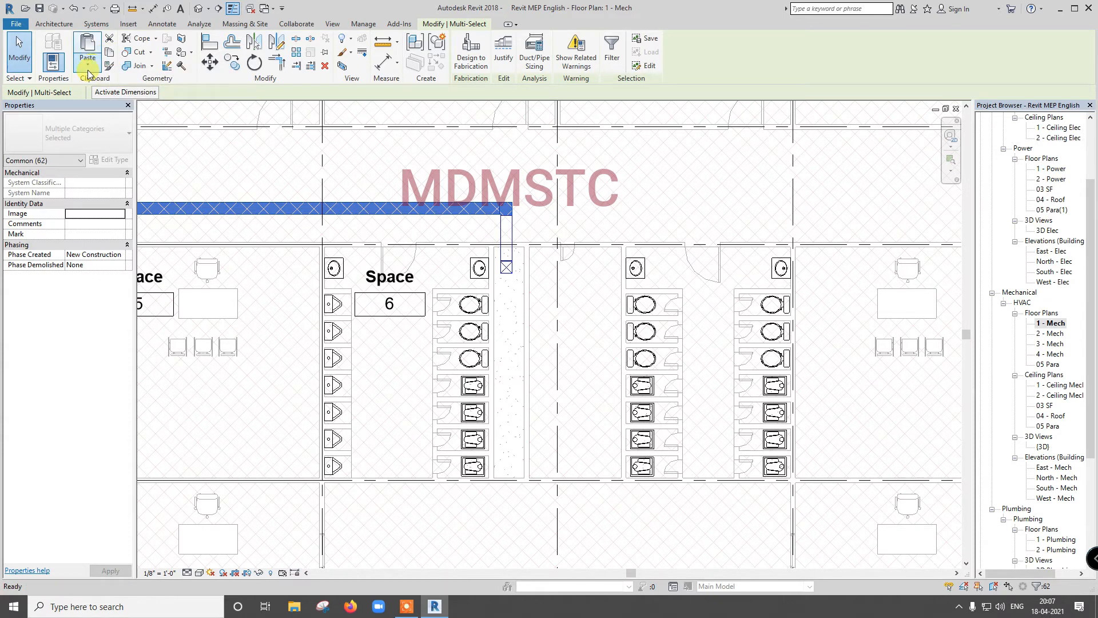
pyautogui.click(88, 70)
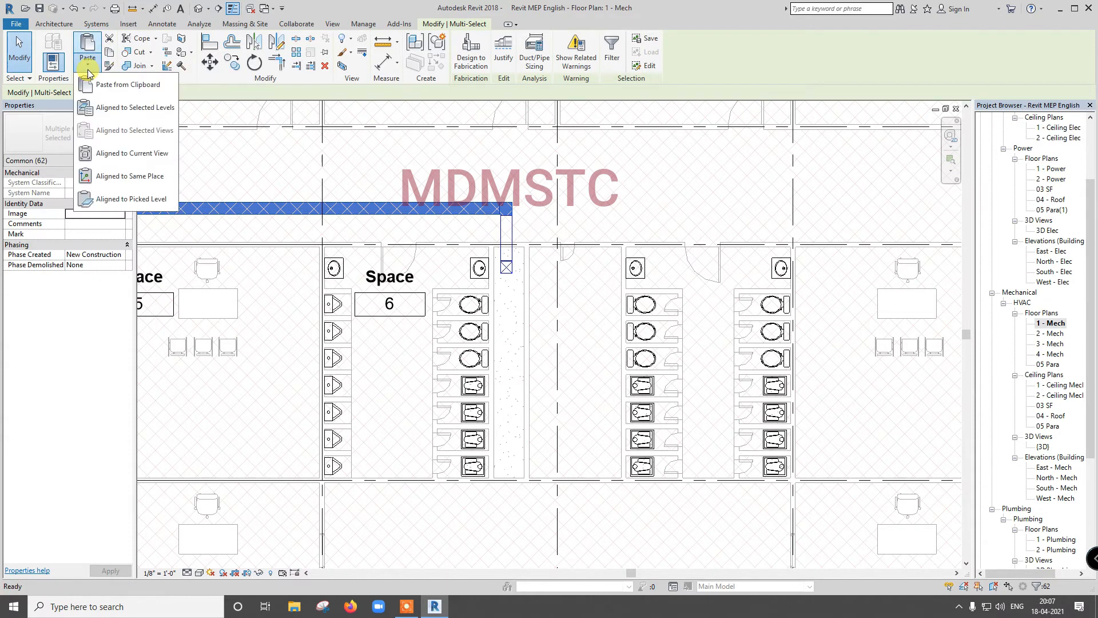
pyautogui.click(109, 107)
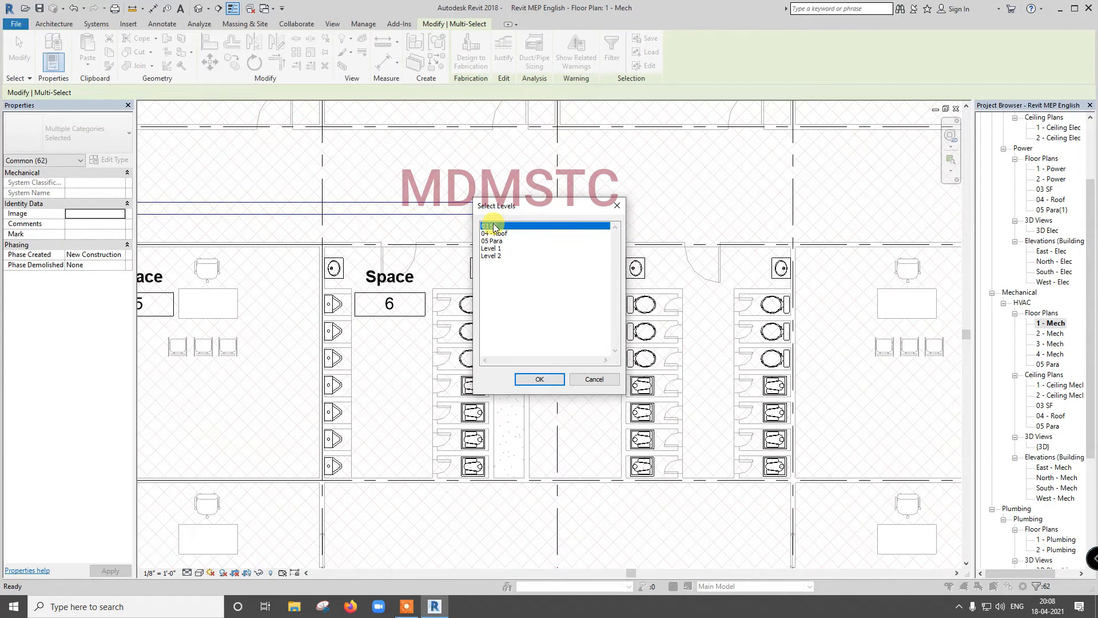
pyautogui.click(491, 256)
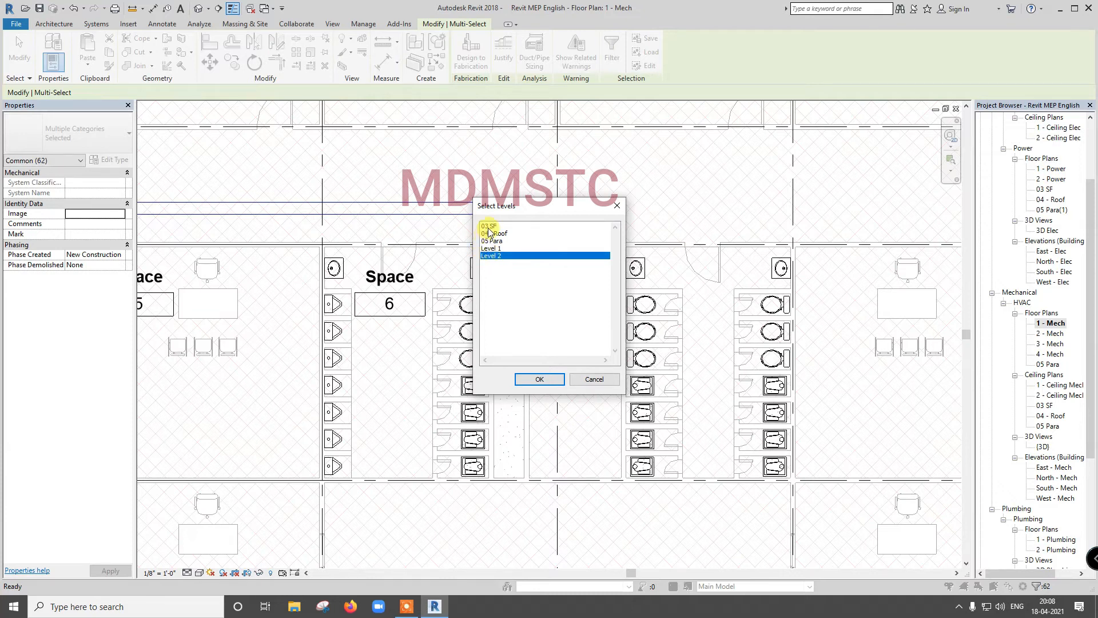
pyautogui.keyDown('ctrl'); pyautogui.click(489, 225); pyautogui.keyUp('ctrl')
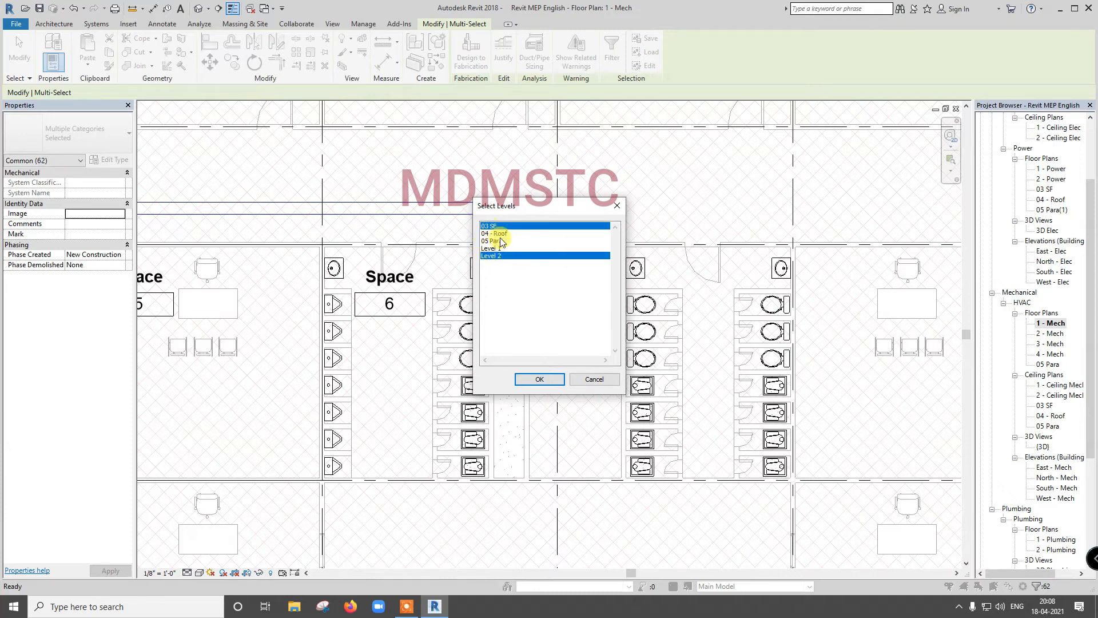
pyautogui.click(541, 379)
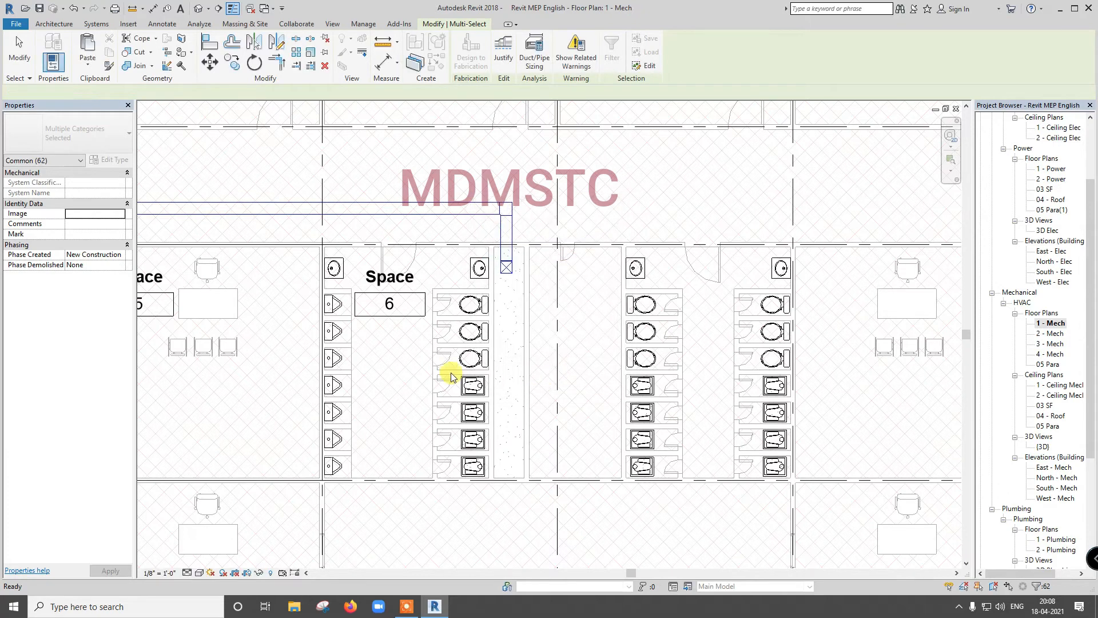
# Step: Examine the pasted duct layouts in the 2 - Mech and 3 - Mech plans and near the riser in 3D
pyautogui.doubleClick(1055, 334)
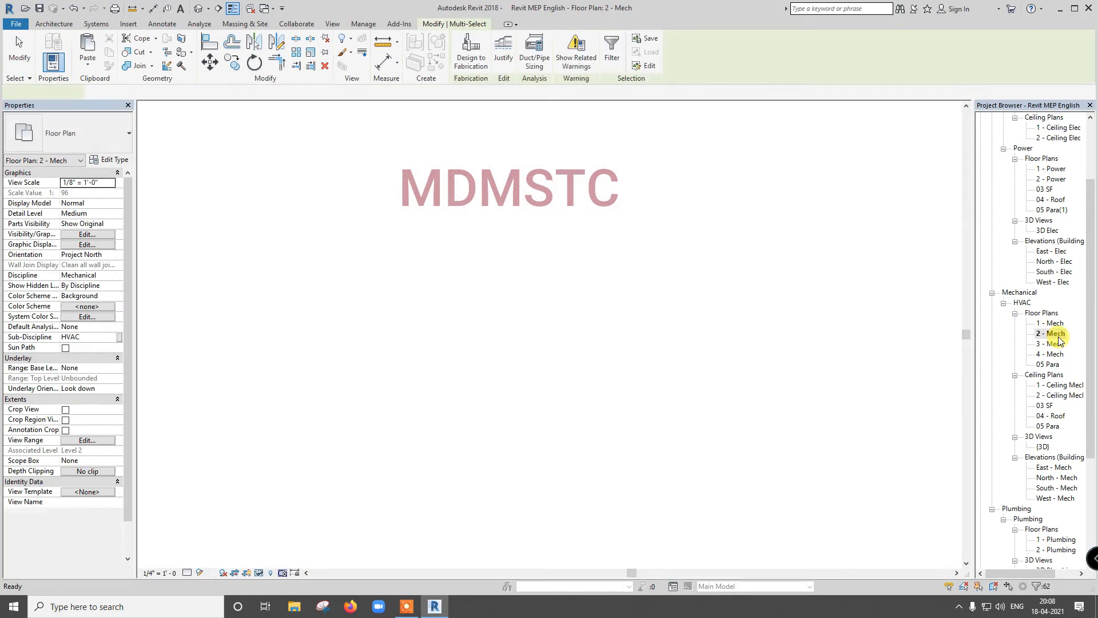
pyautogui.scroll(-1, 777, 357)
pyautogui.doubleClick(1049, 344)
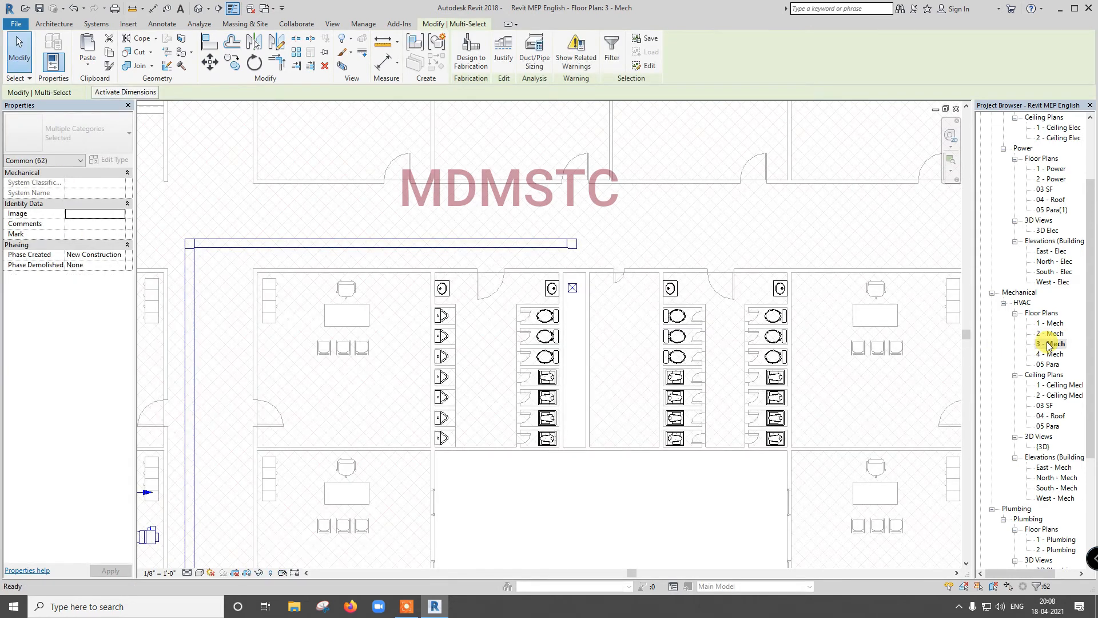
pyautogui.doubleClick(1050, 324)
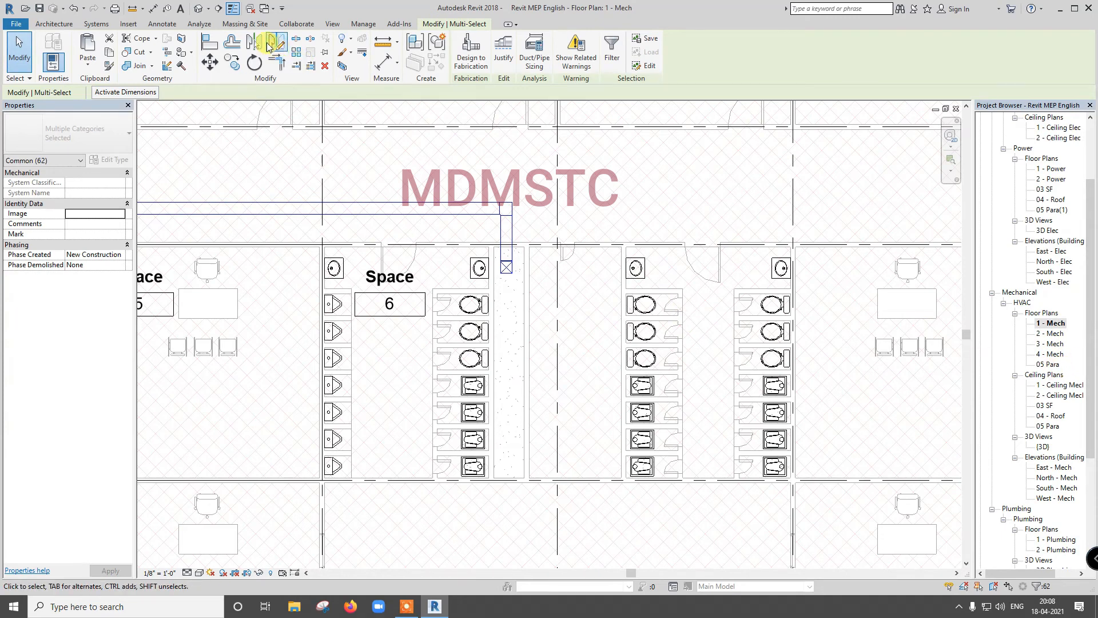
pyautogui.click(200, 9)
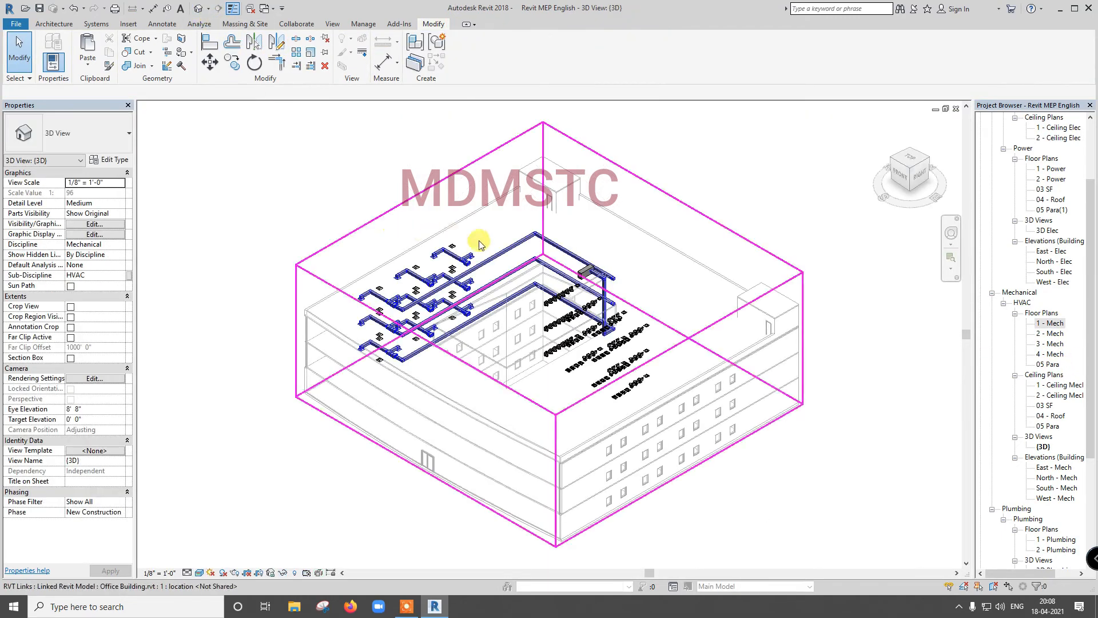
pyautogui.scroll(5, 629, 266)
pyautogui.scroll(2, 629, 269)
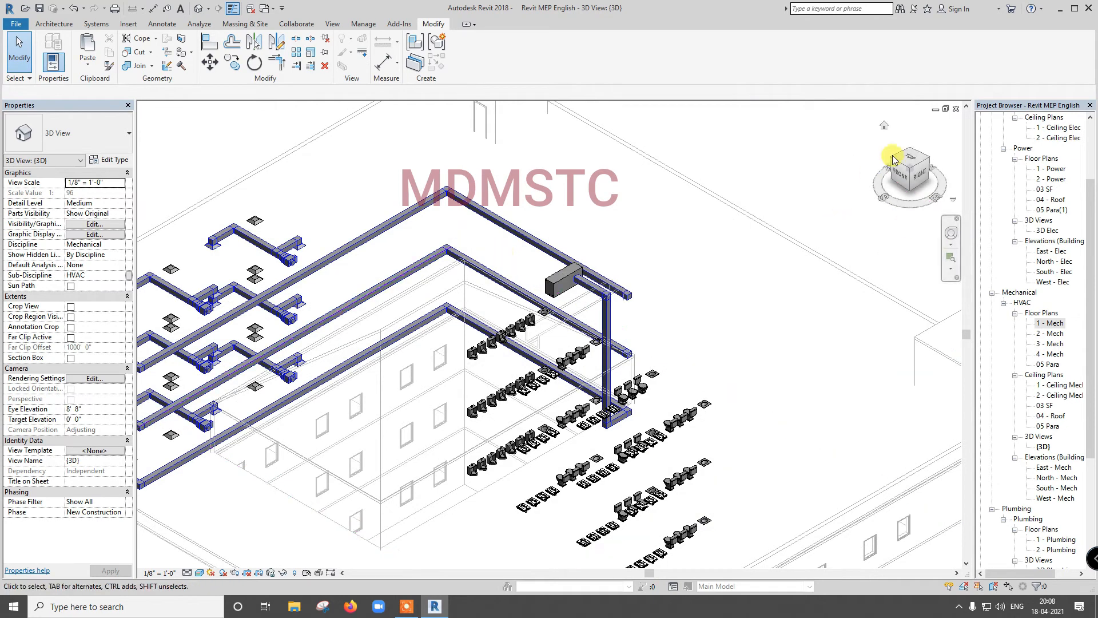
# Step: Try to connect the Level 2 corridor main to the shaft riser with a 12" x 12" rectangular duct at 9' 0" offset
pyautogui.doubleClick(1055, 334)
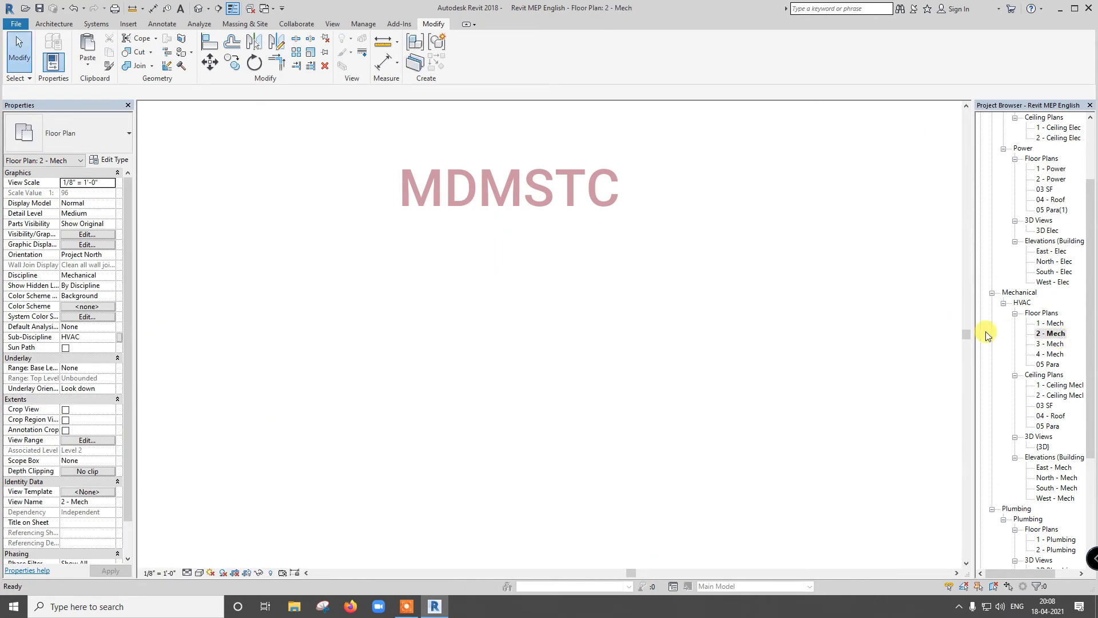
pyautogui.click(96, 24)
pyautogui.click(47, 53)
pyautogui.scroll(4, 552, 286)
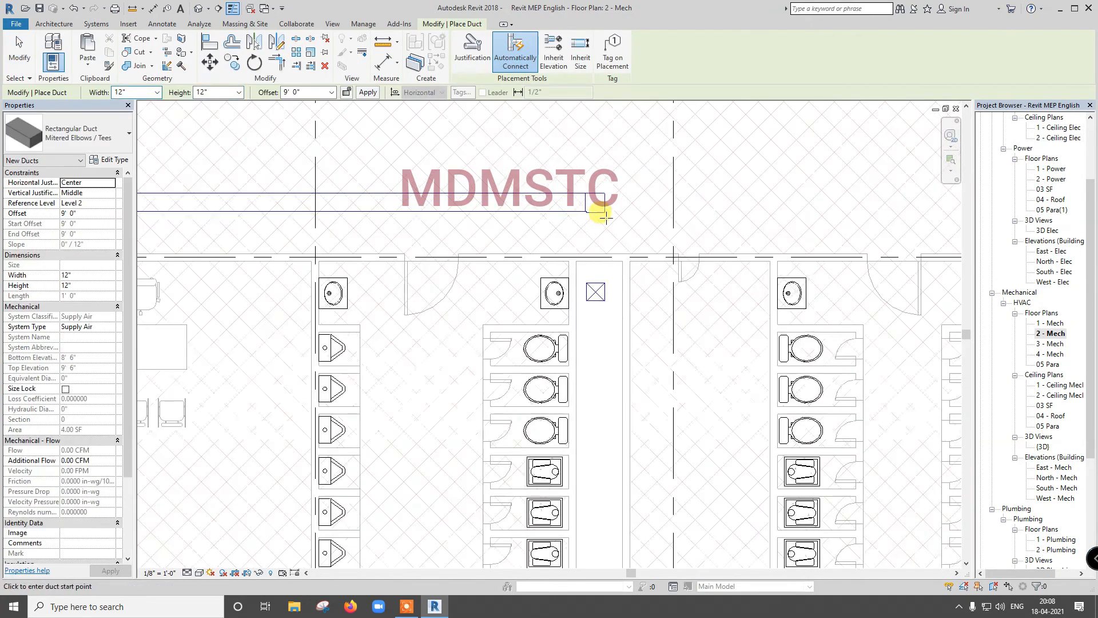
pyautogui.click(595, 282)
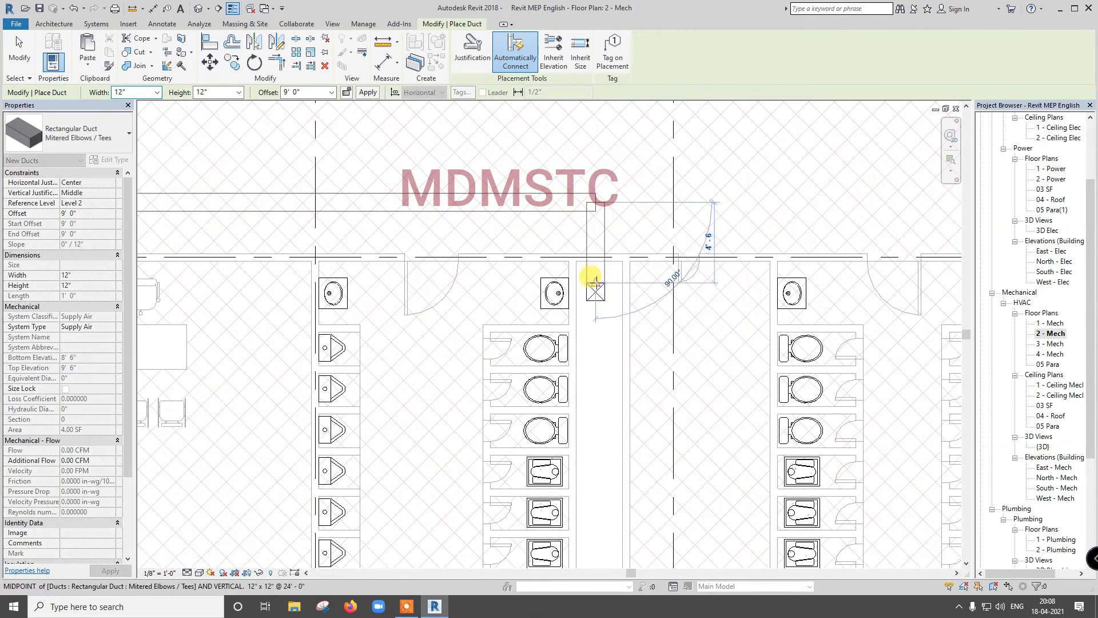
pyautogui.scroll(5, 579, 280)
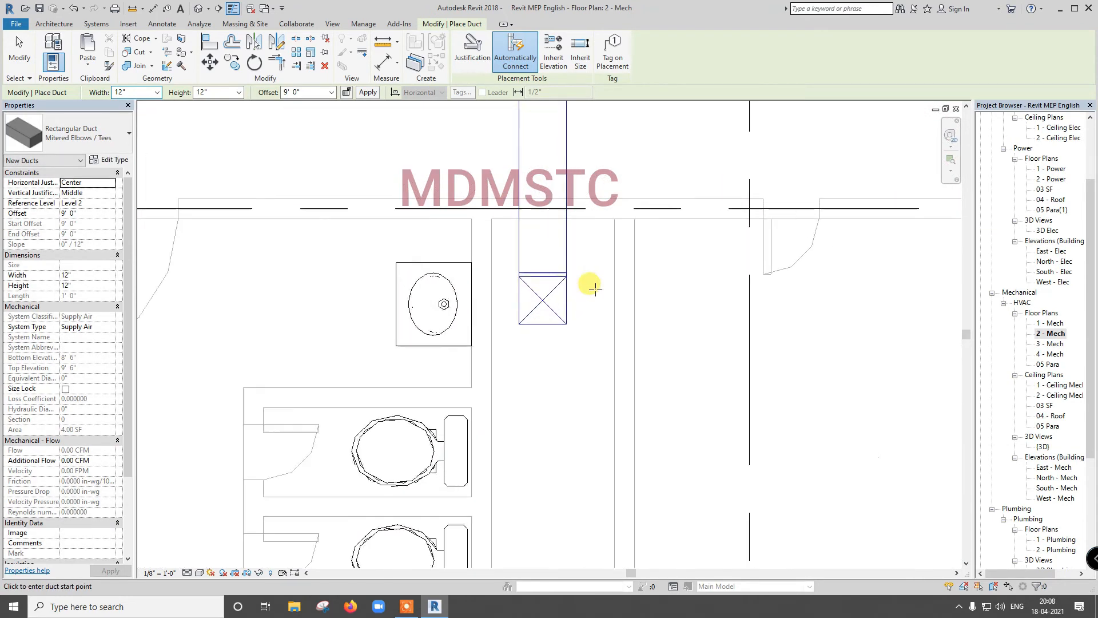
pyautogui.scroll(-5, 315, 234)
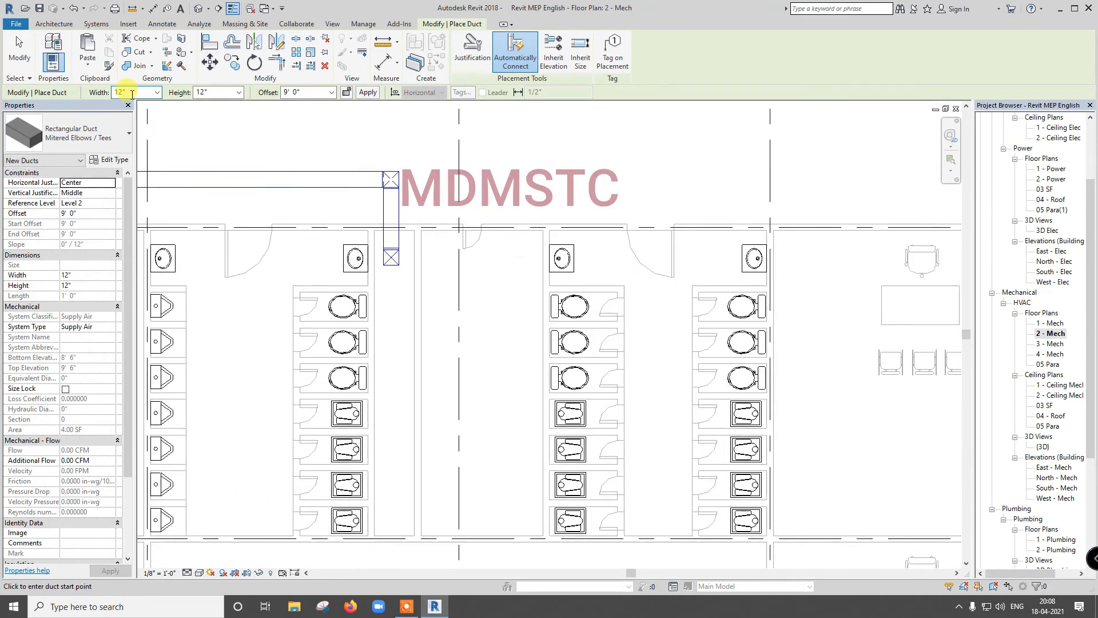
# Step: Inspect the Level 2 riser connection in the 3D view and undo the duct drawn at 9' 0" offset
pyautogui.click(200, 10)
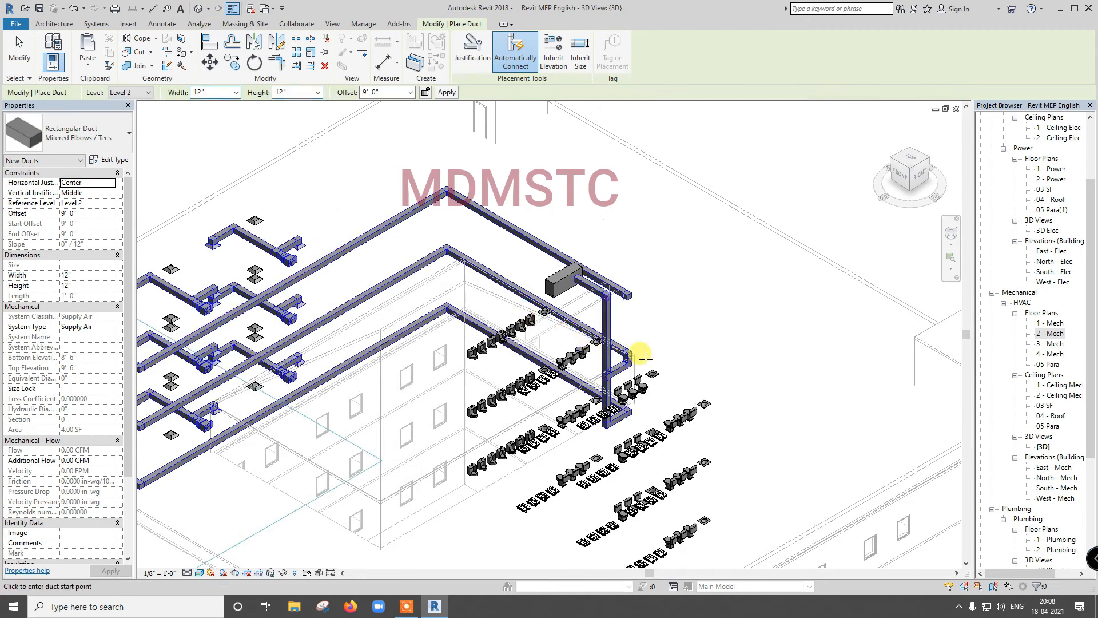
pyautogui.scroll(4, 637, 352)
pyautogui.scroll(3, 639, 354)
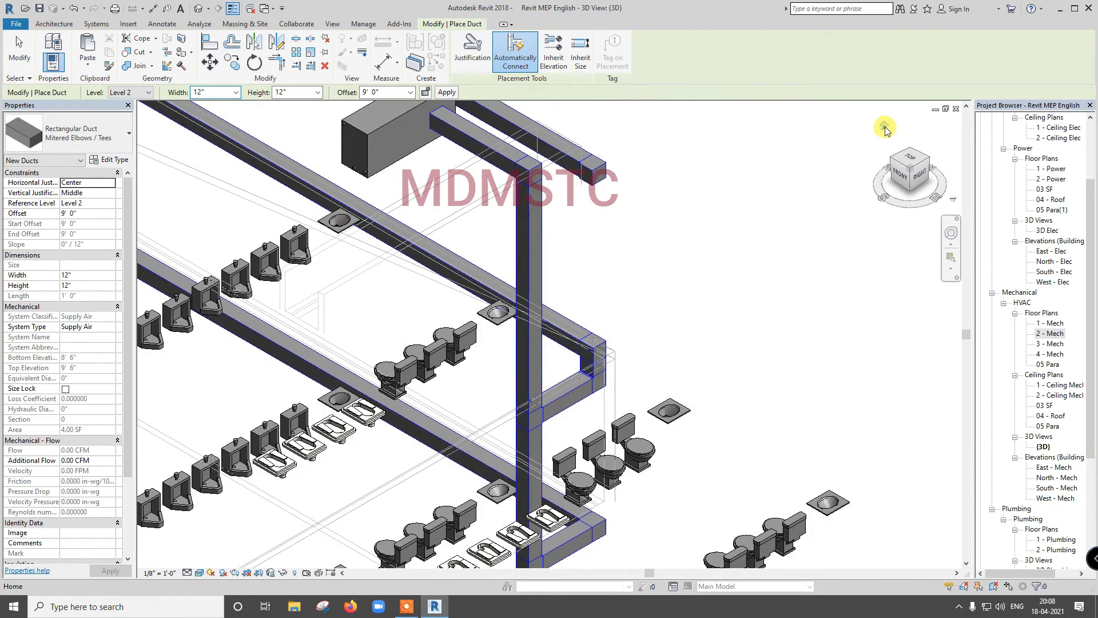
pyautogui.click(885, 128)
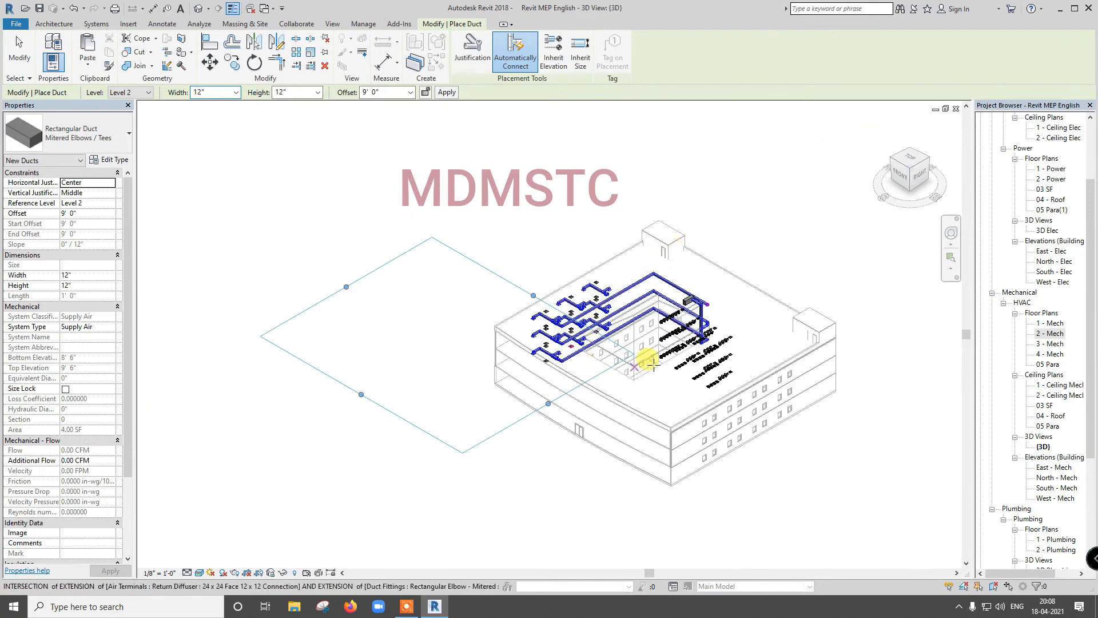
pyautogui.scroll(5, 709, 305)
pyautogui.scroll(5, 703, 308)
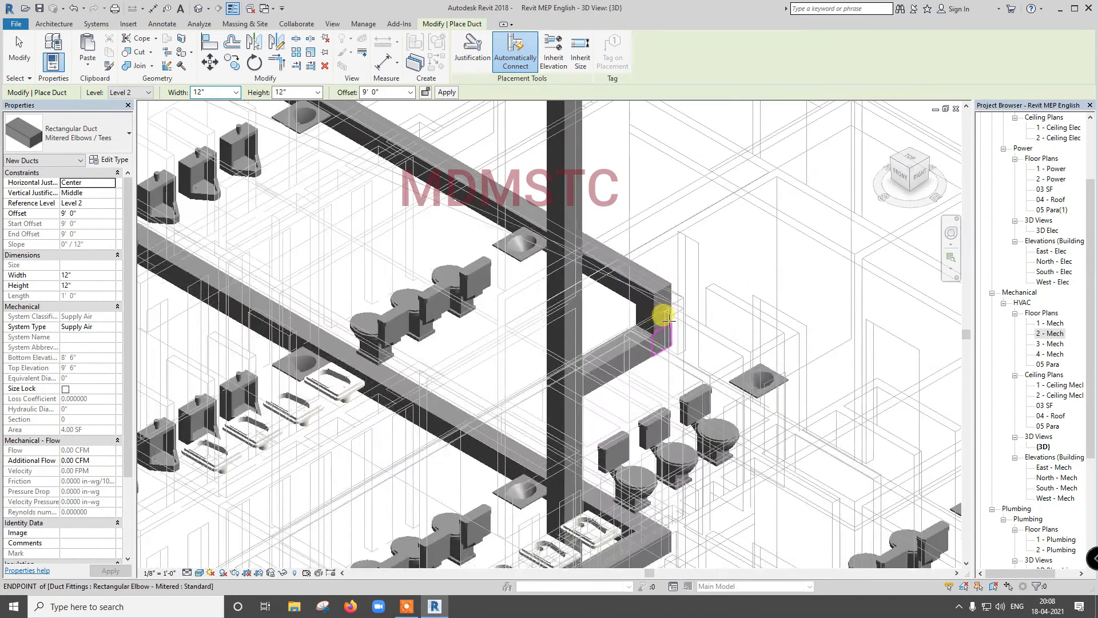
pyautogui.click(663, 315)
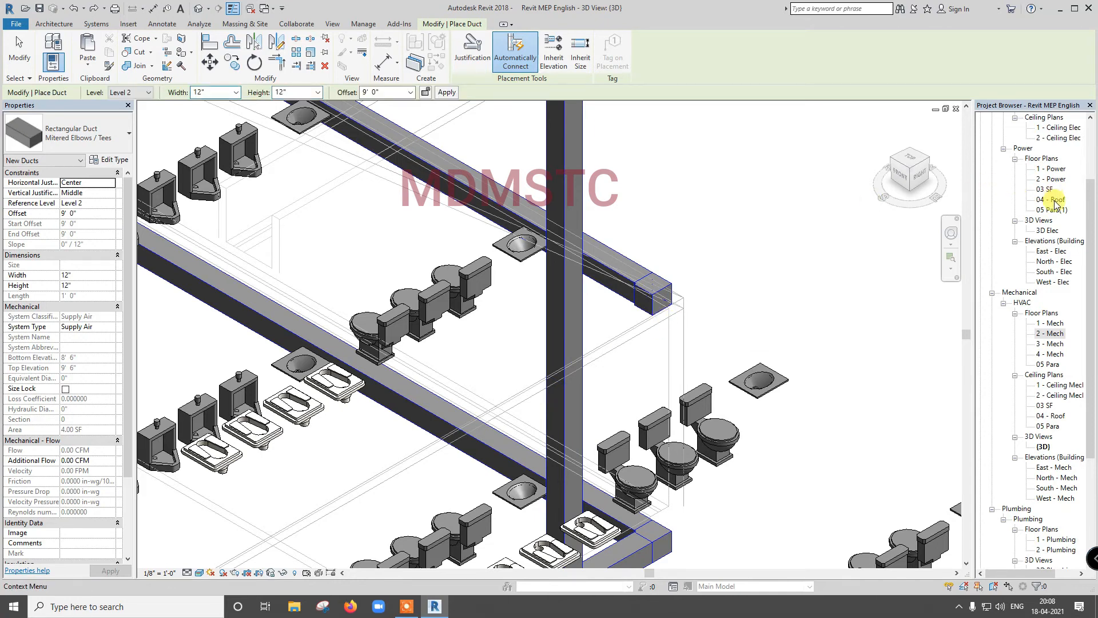
# Step: Draw a 12" x 12" duct at 11' 0" offset in 2 - Mech from the corridor main's end elbow to the riser
pyautogui.doubleClick(1055, 333)
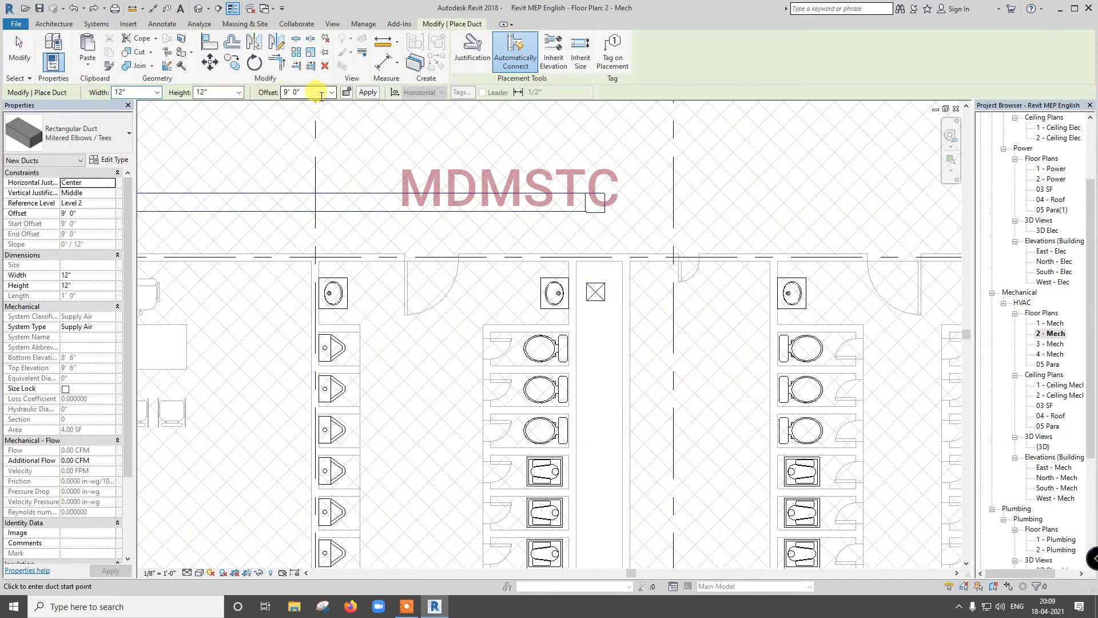
pyautogui.click(332, 93)
pyautogui.click(332, 92)
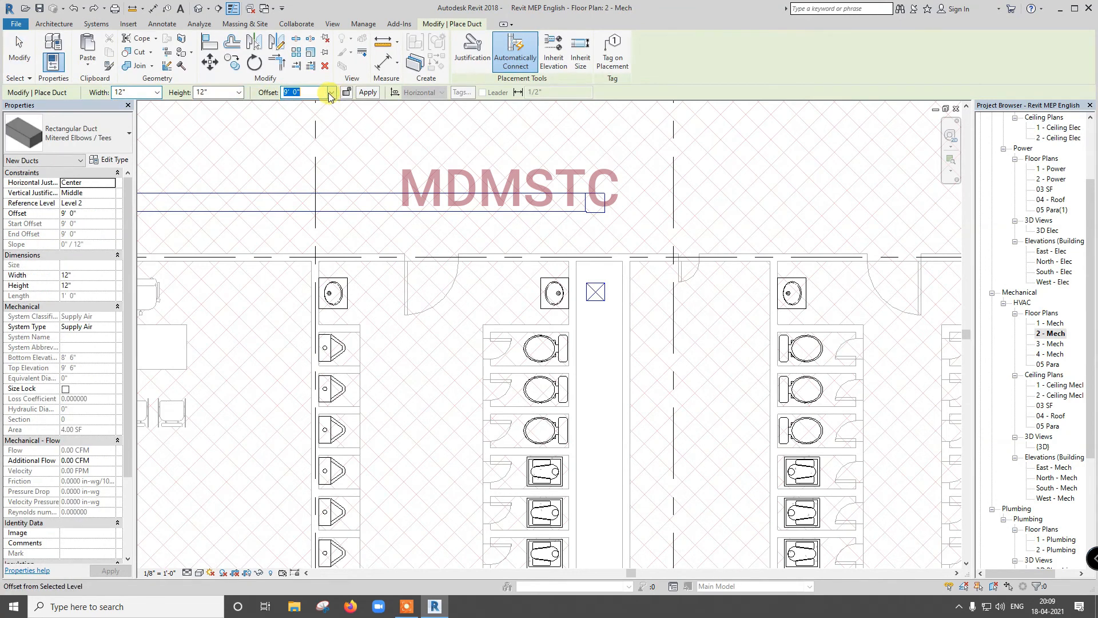
pyautogui.write('11')
pyautogui.click(595, 203)
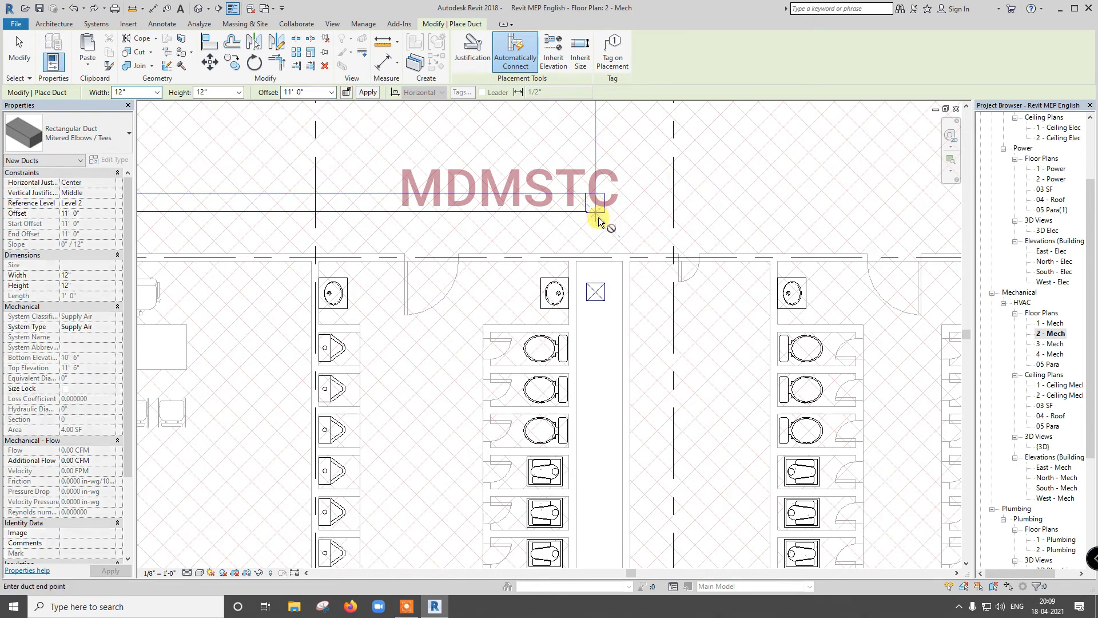
pyautogui.click(595, 282)
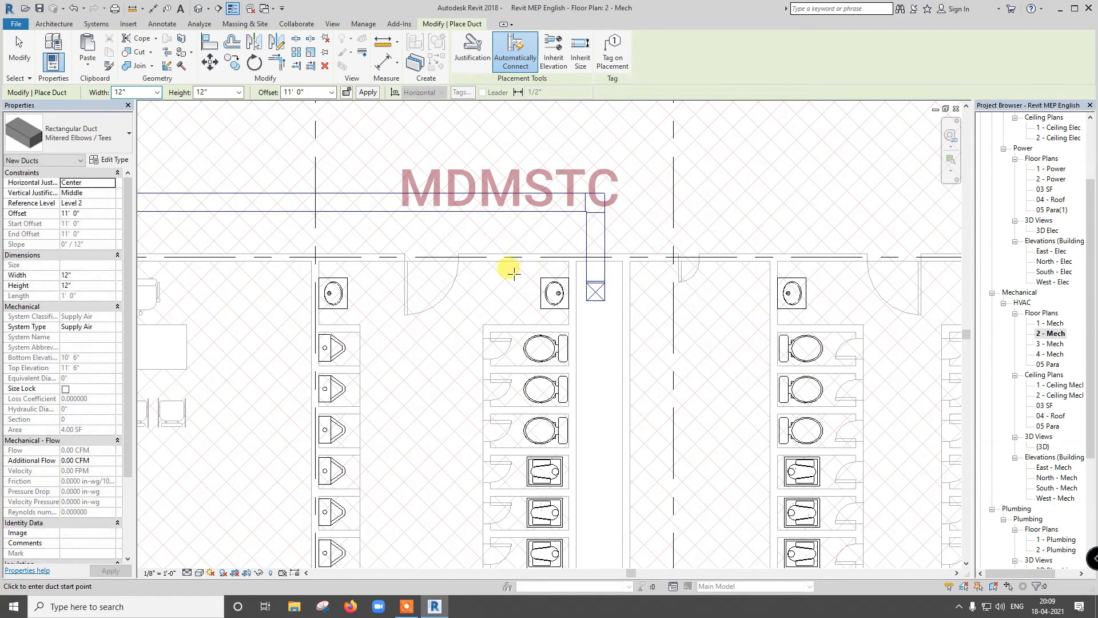
# Step: Check the new Level 2 branch's connection to the riser in the 3D view
pyautogui.click(199, 8)
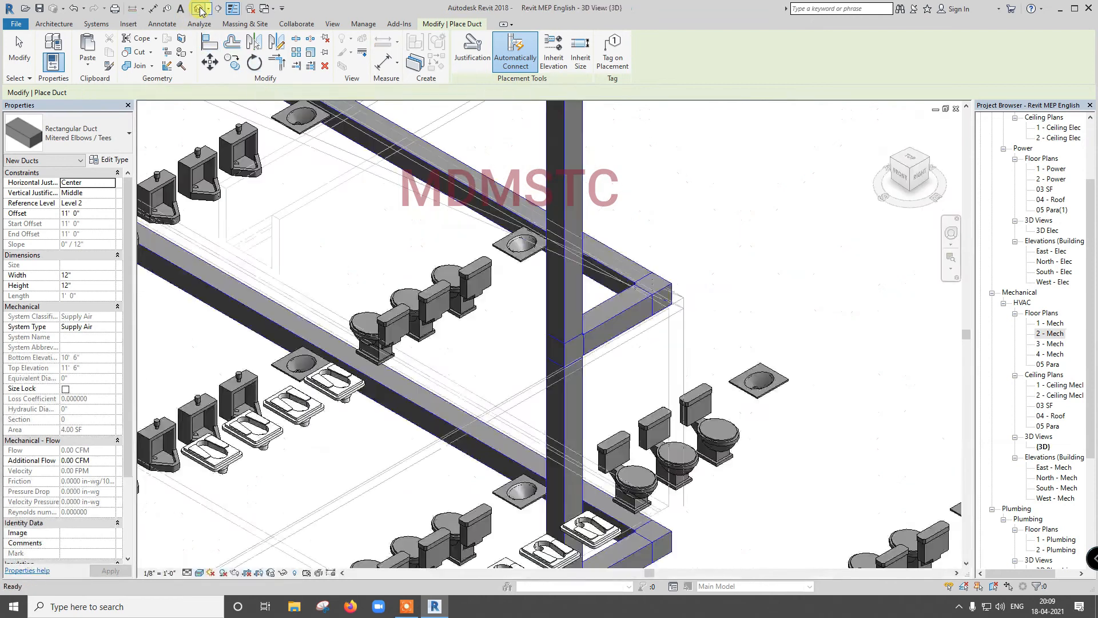
pyautogui.scroll(-4, 515, 209)
pyautogui.scroll(2, 515, 215)
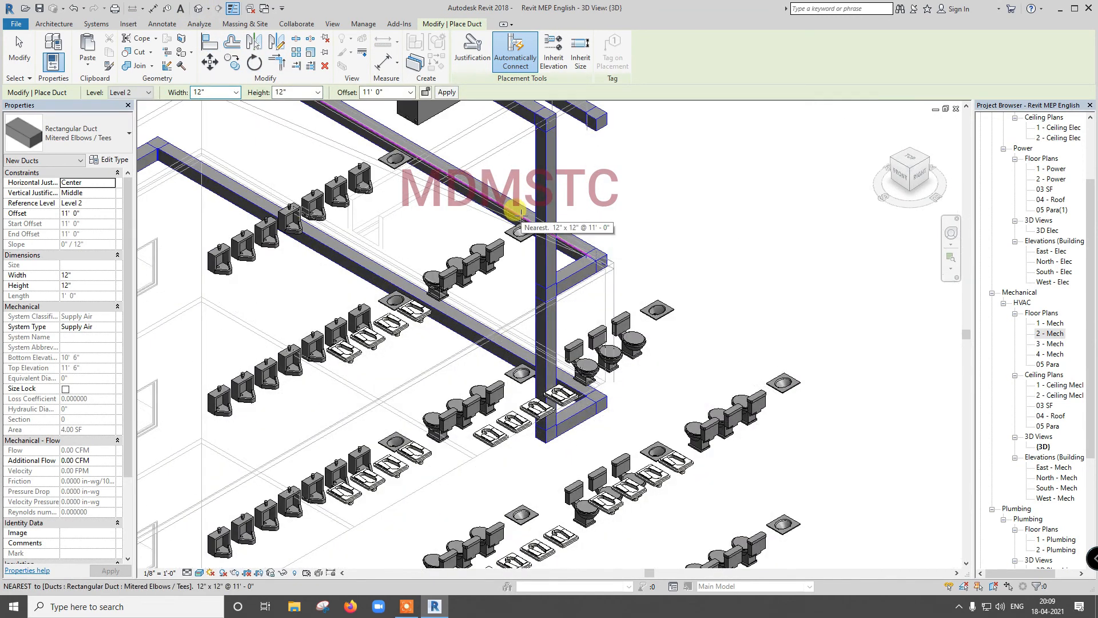
# Step: Draw a 12" x 12" rectangular duct at 11' 0" offset in 3 - Mech from the corridor main's end to the riser
pyautogui.doubleClick(1052, 344)
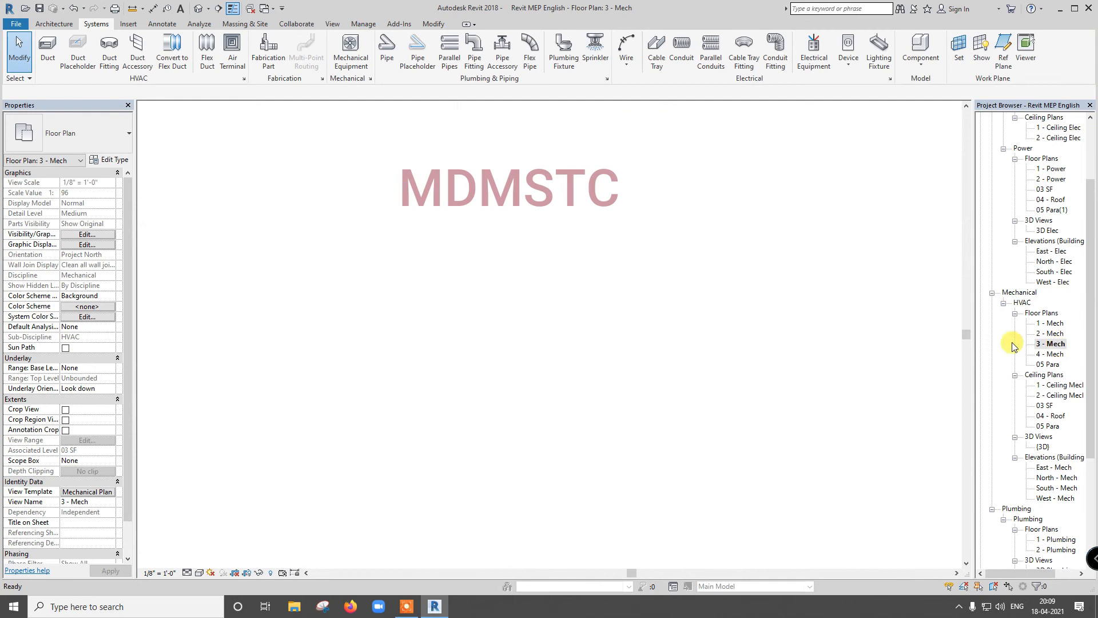
pyautogui.click(47, 51)
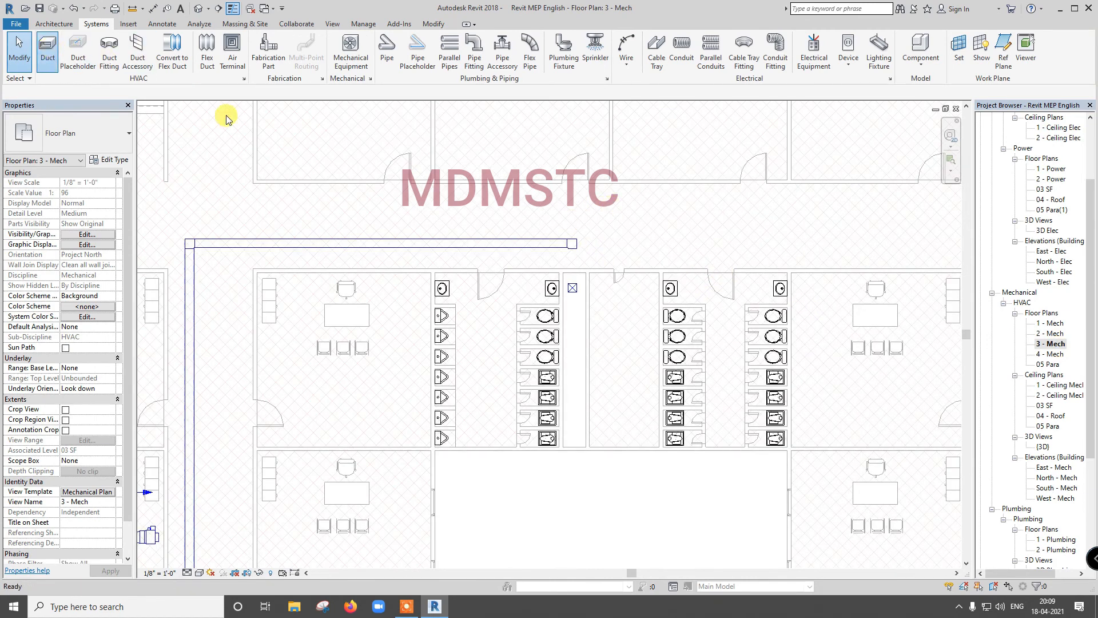
pyautogui.click(571, 245)
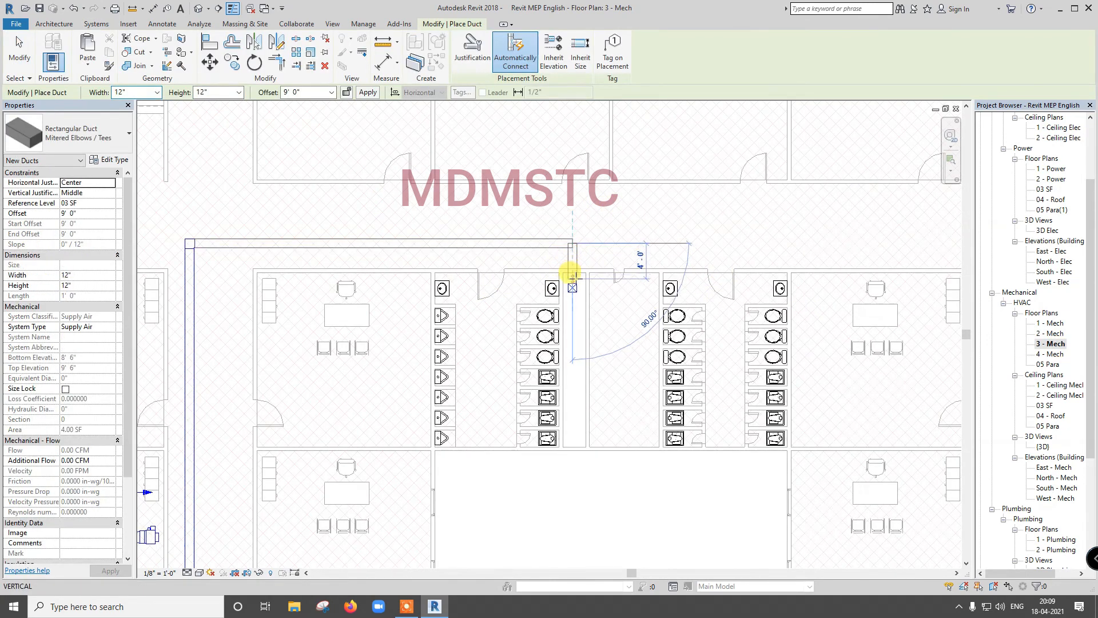
pyautogui.scroll(5, 572, 279)
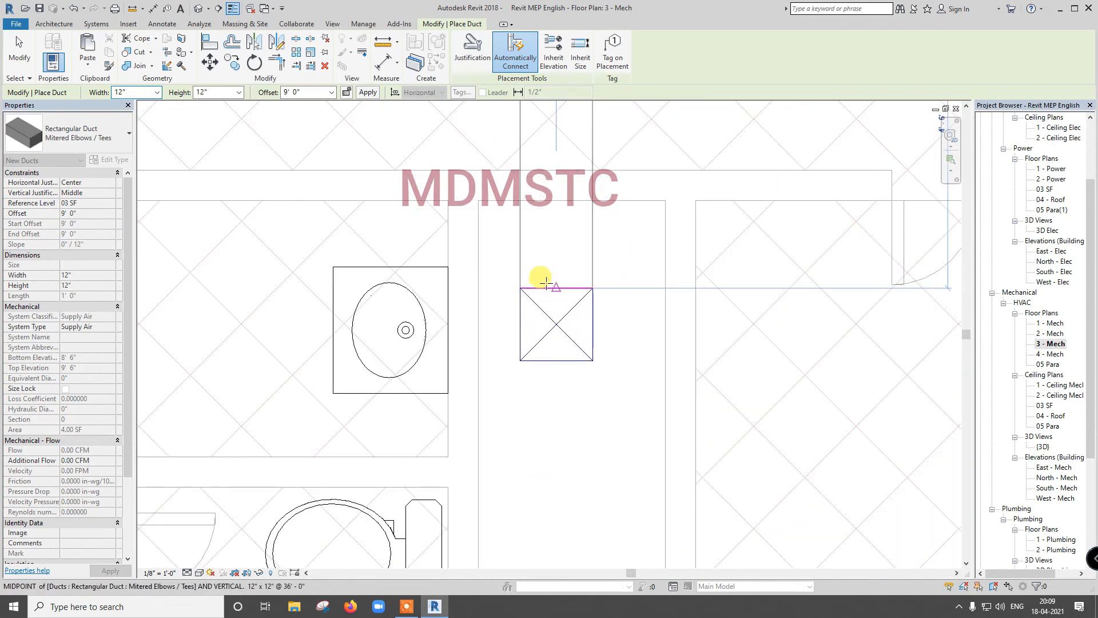
pyautogui.click(308, 92)
pyautogui.write('11')
pyautogui.press('Return')
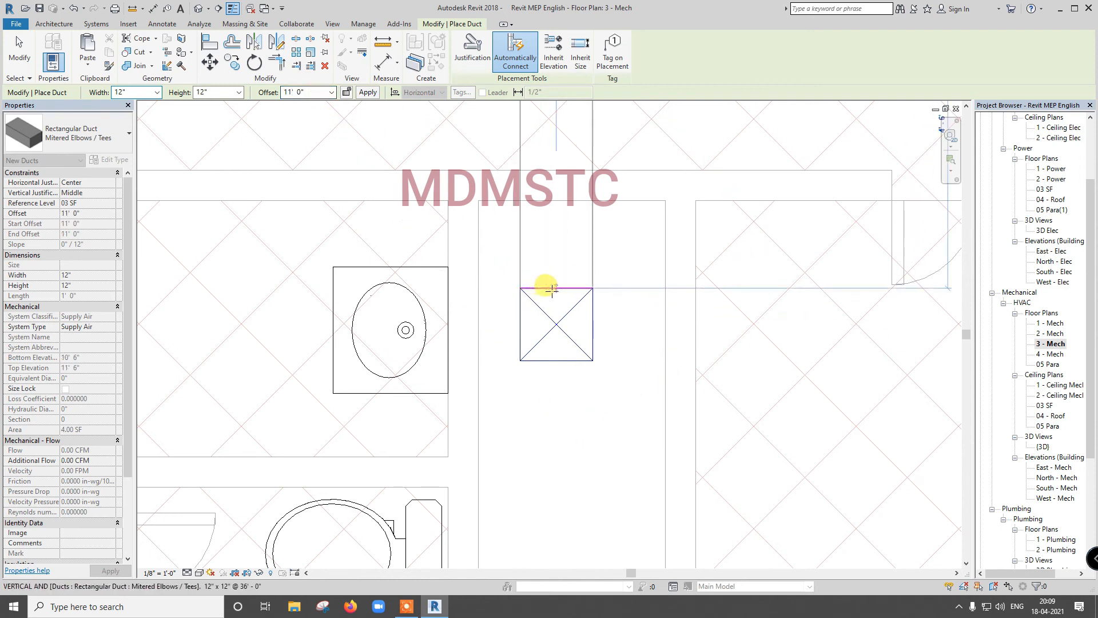
pyautogui.click(550, 289)
pyautogui.scroll(-3, 492, 289)
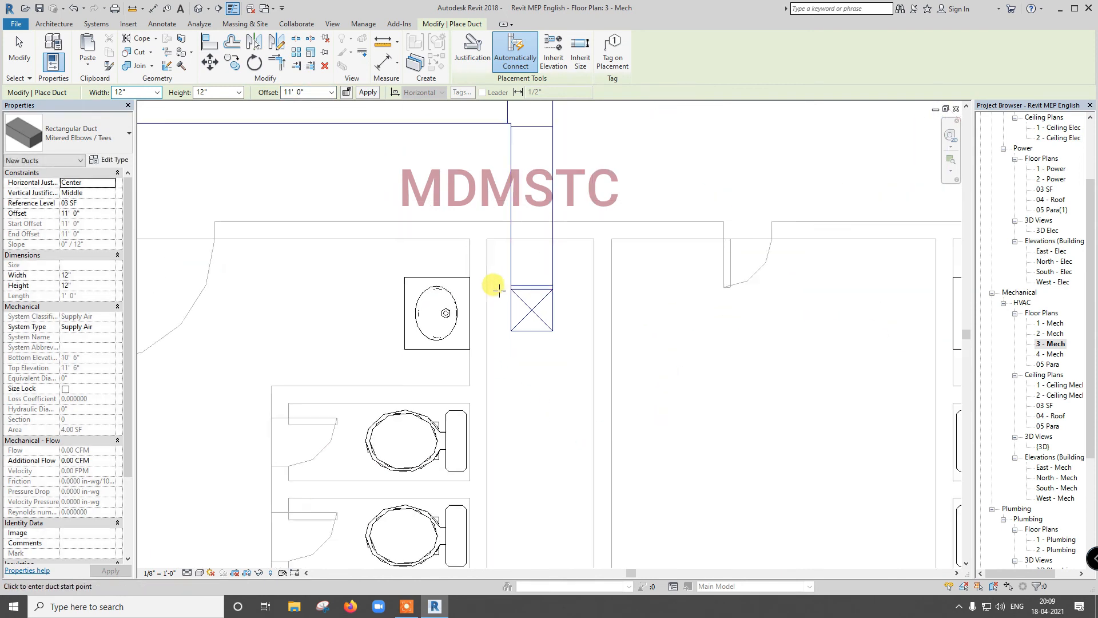
pyautogui.press('Escape')
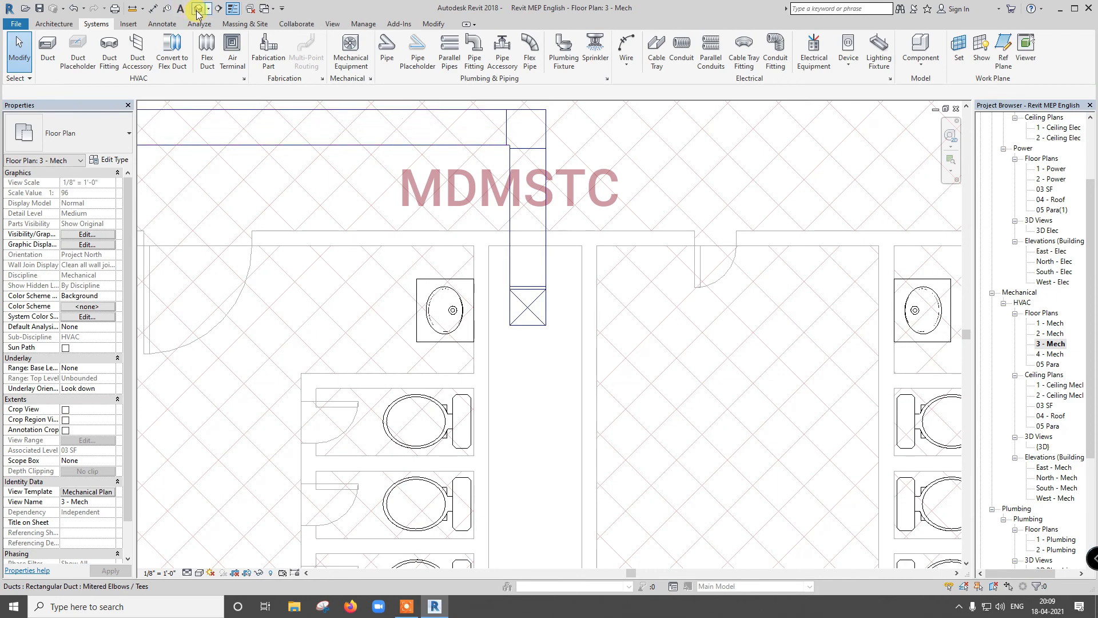
# Step: Examine the duct layouts of all floors and their riser connections in the 3D view
pyautogui.click(198, 9)
pyautogui.scroll(-3, 298, 165)
pyautogui.scroll(-5, 298, 166)
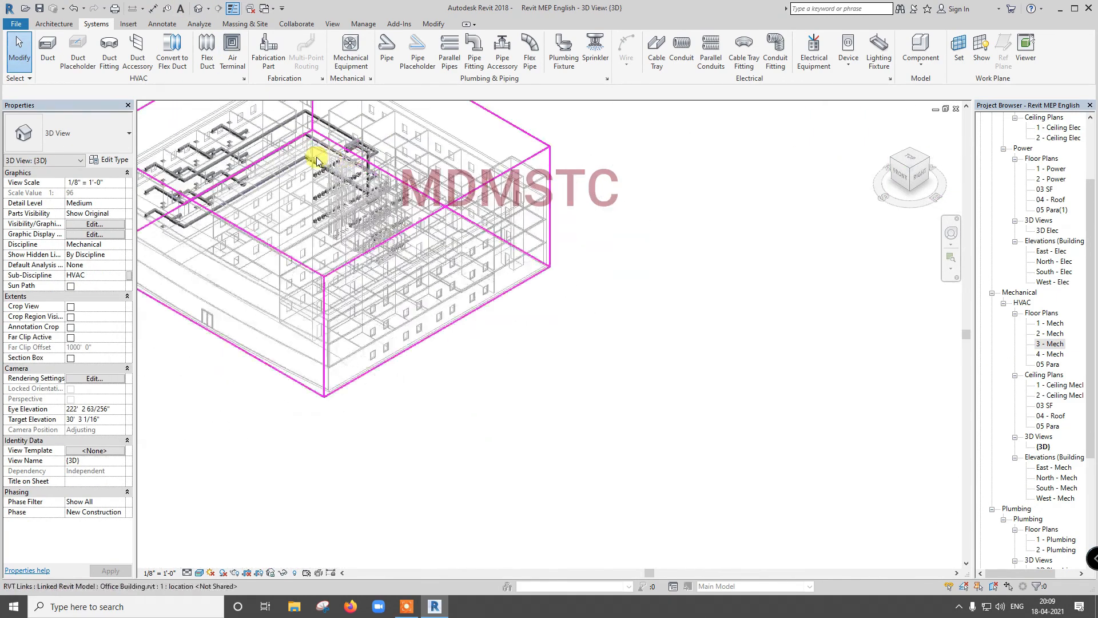
pyautogui.scroll(5, 264, 133)
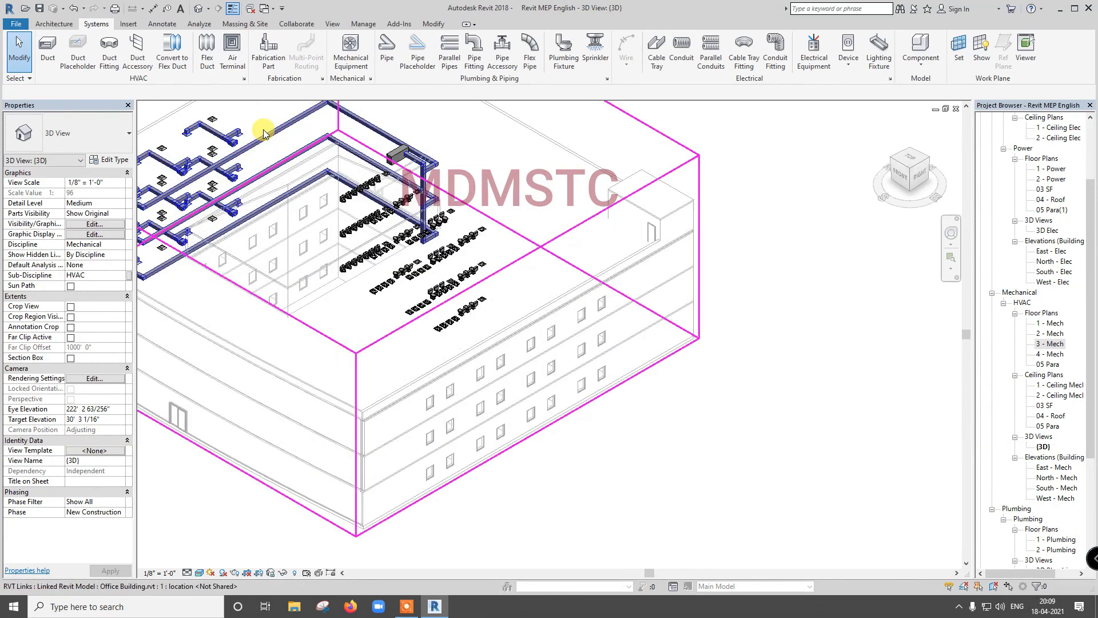